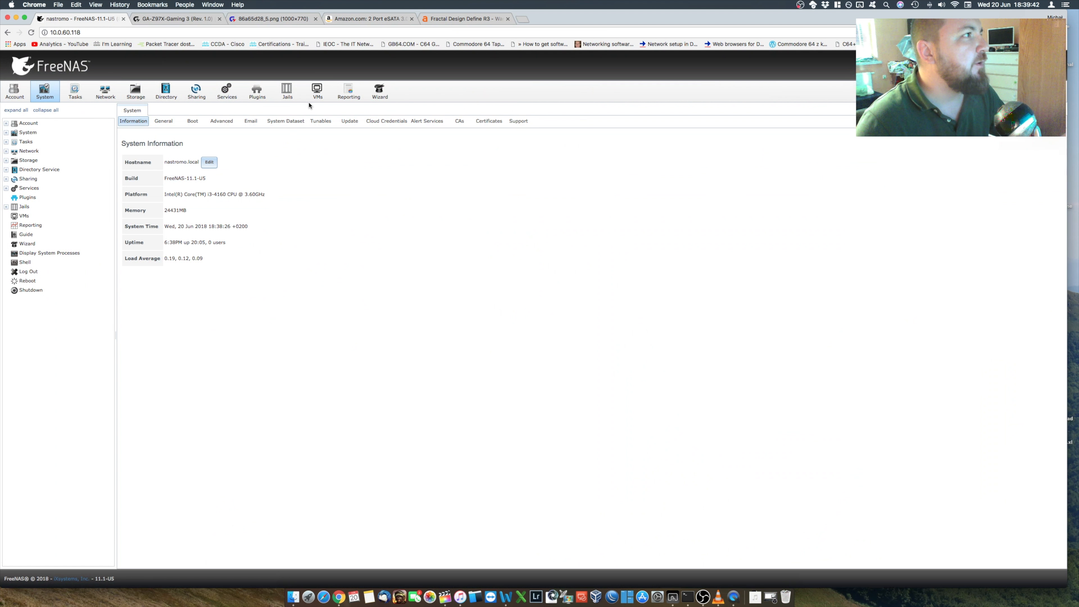
Step: Review the list of virtual machines and return to the FreeNAS system information
left_click(314, 94)
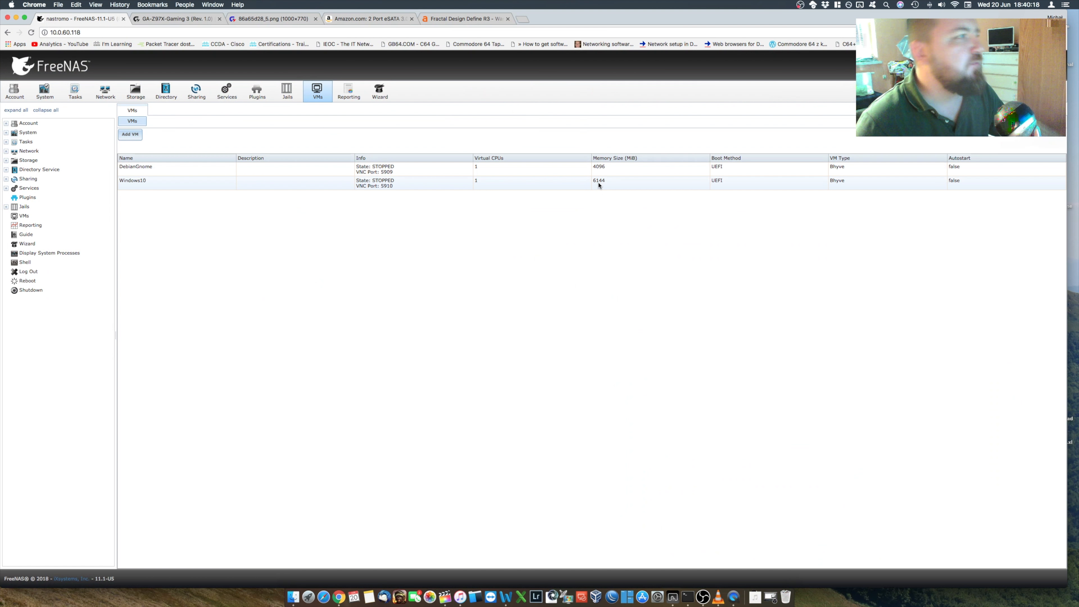
key("ctrl+Left")
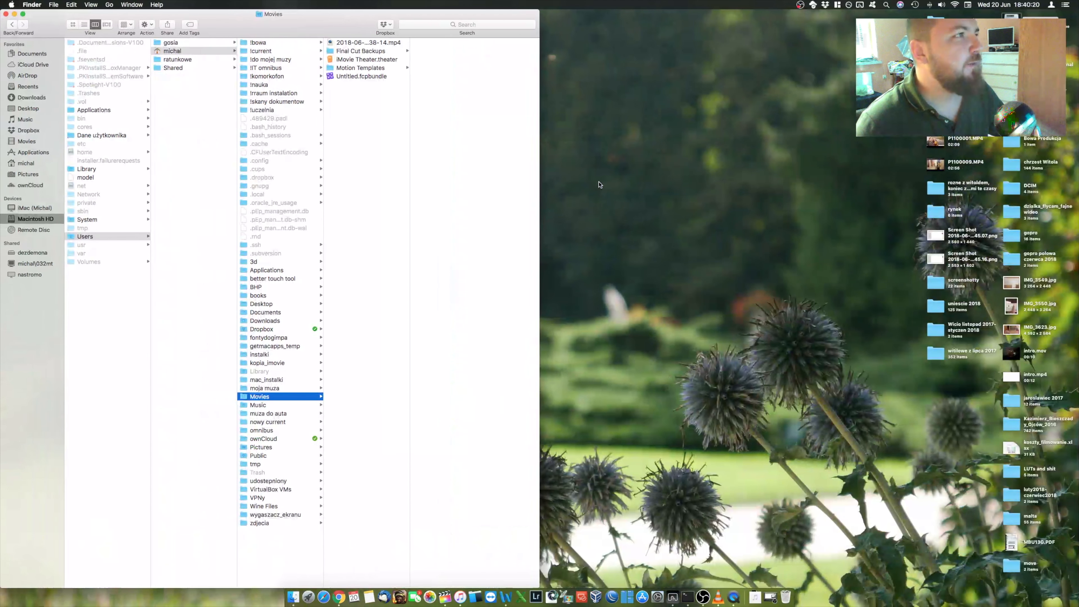
key("ctrl+Right")
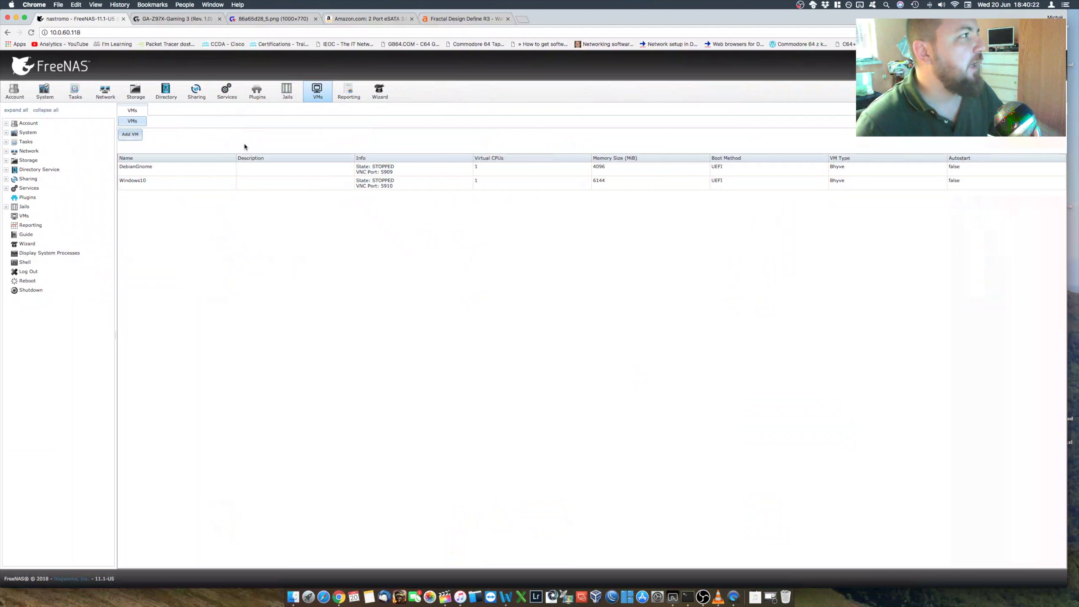
left_click(52, 96)
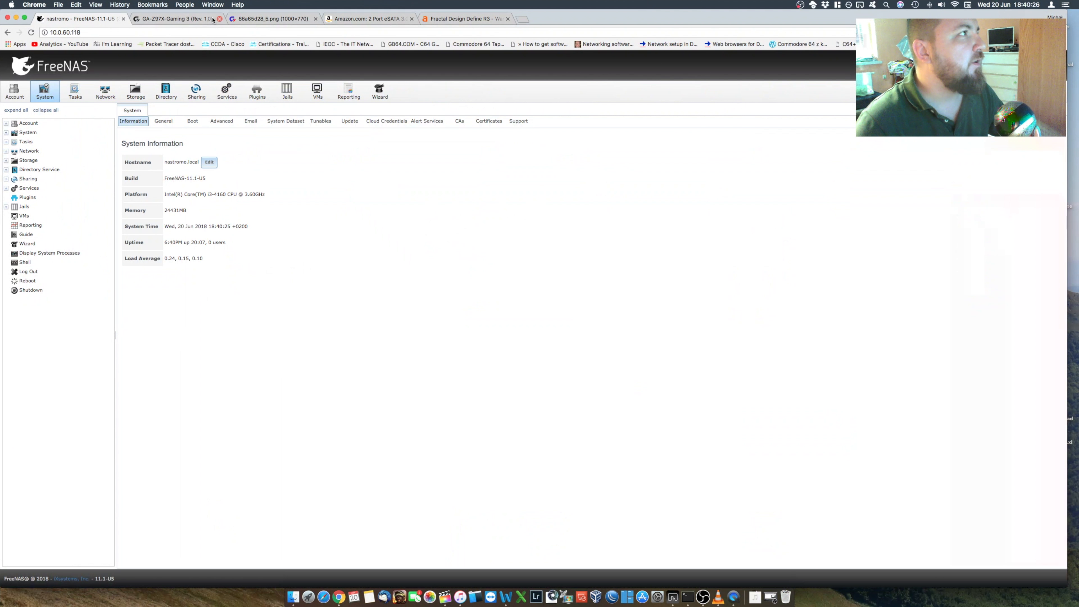
Step: Examine the GA-Z97X-Gaming 3 motherboard page, its full-size board image and the Amazon listing for the PCI-E SATA adapter card
left_click(178, 20)
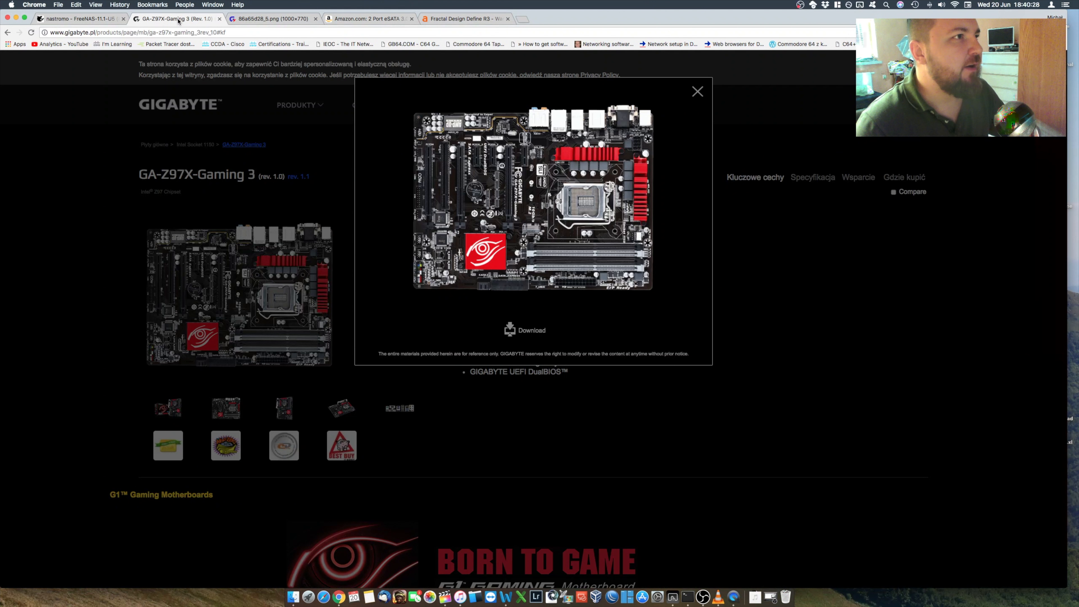
left_click(286, 21)
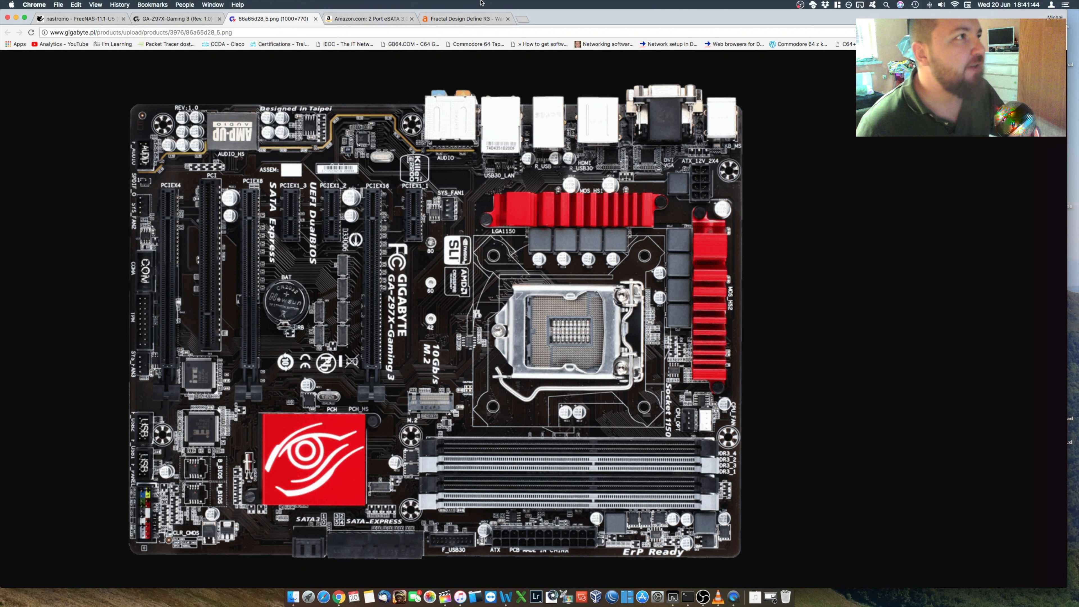
left_click(367, 21)
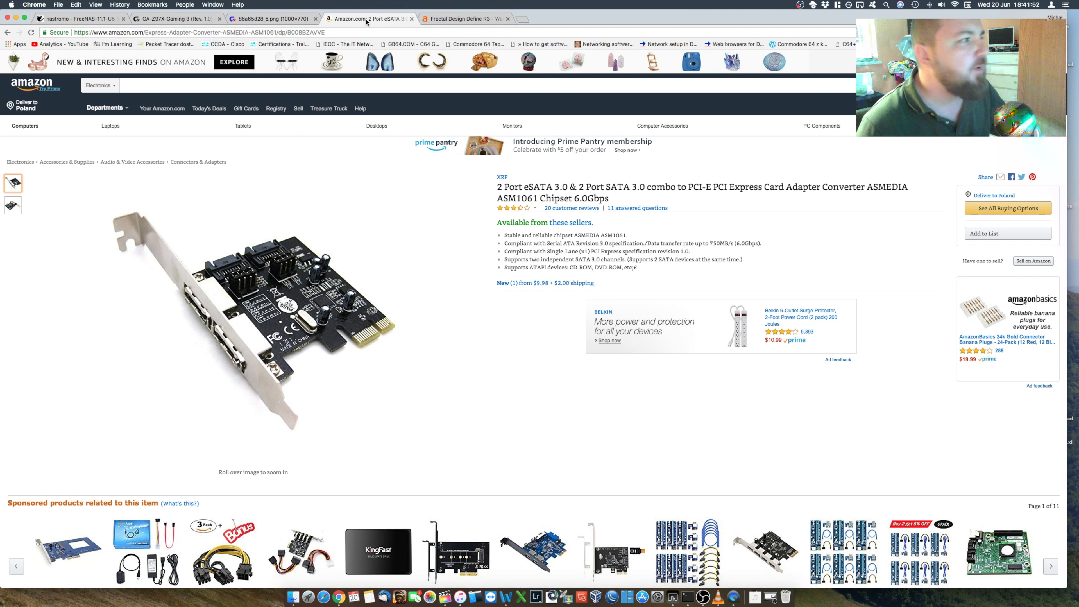
mouse_move(273, 246)
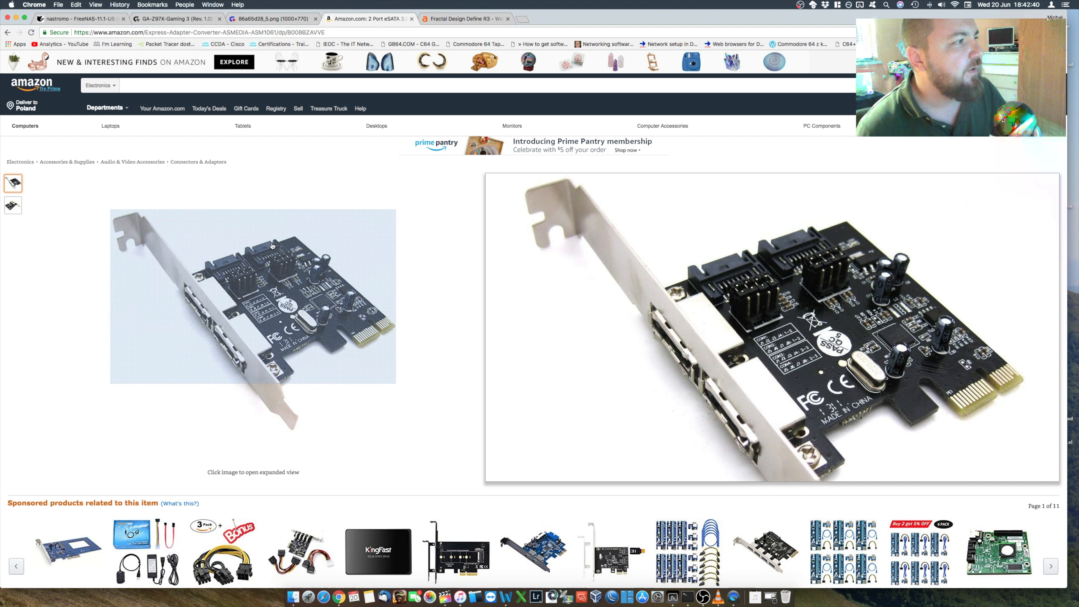
Step: Inspect the Second volume in the FreeNAS storage overview and open the list of installed disks
left_click(77, 19)
left_click(135, 91)
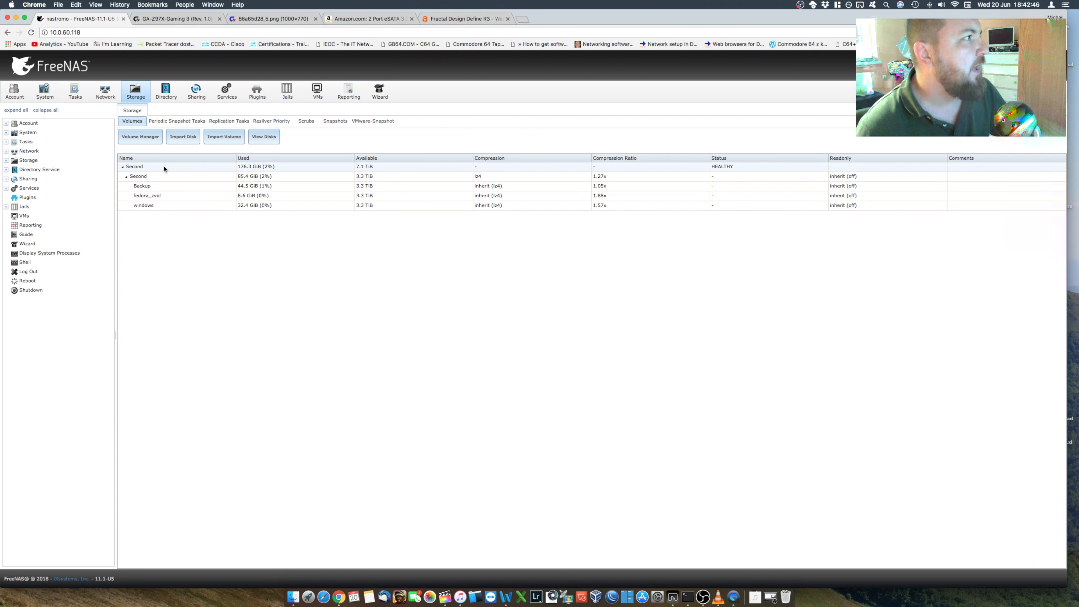
left_click(164, 167)
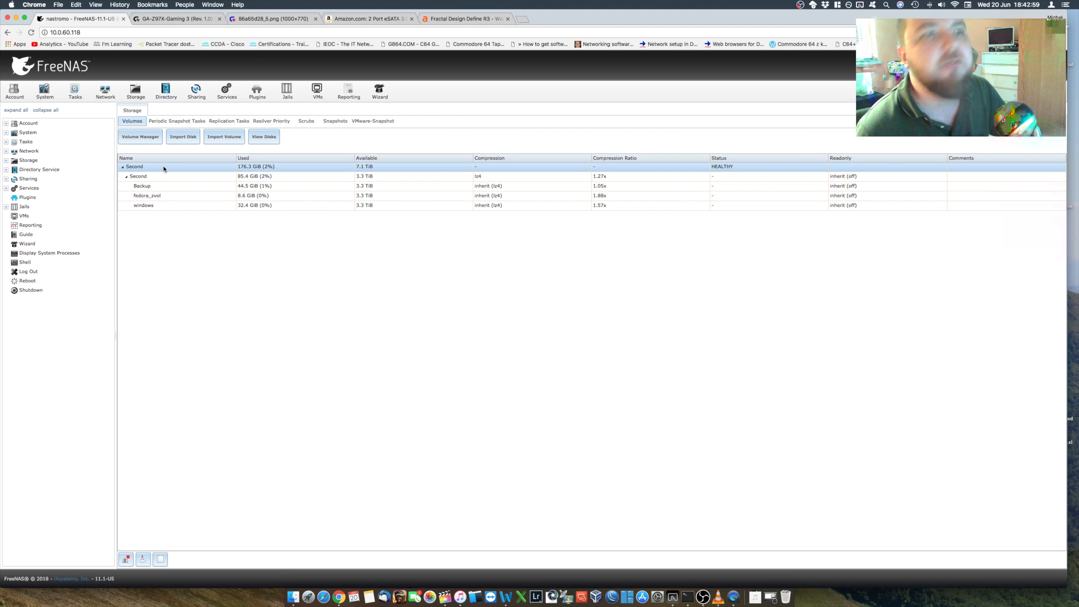
left_click(137, 91)
left_click(264, 139)
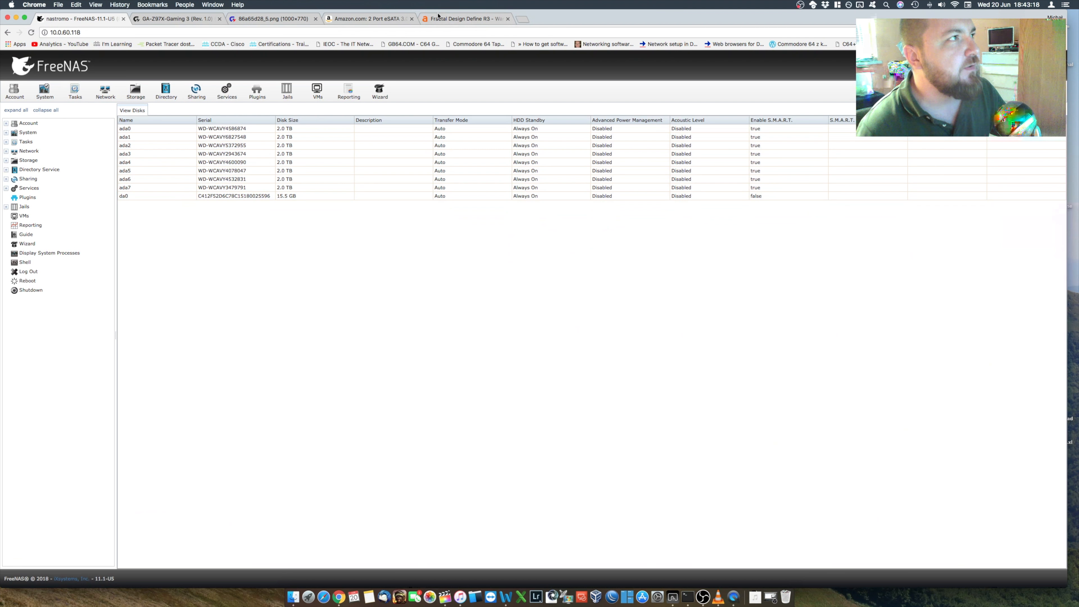
Step: Revisit the SATA adapter, Fractal Design Define R3 case and motherboard image pages, and return to the FreeNAS disk list
left_click(380, 19)
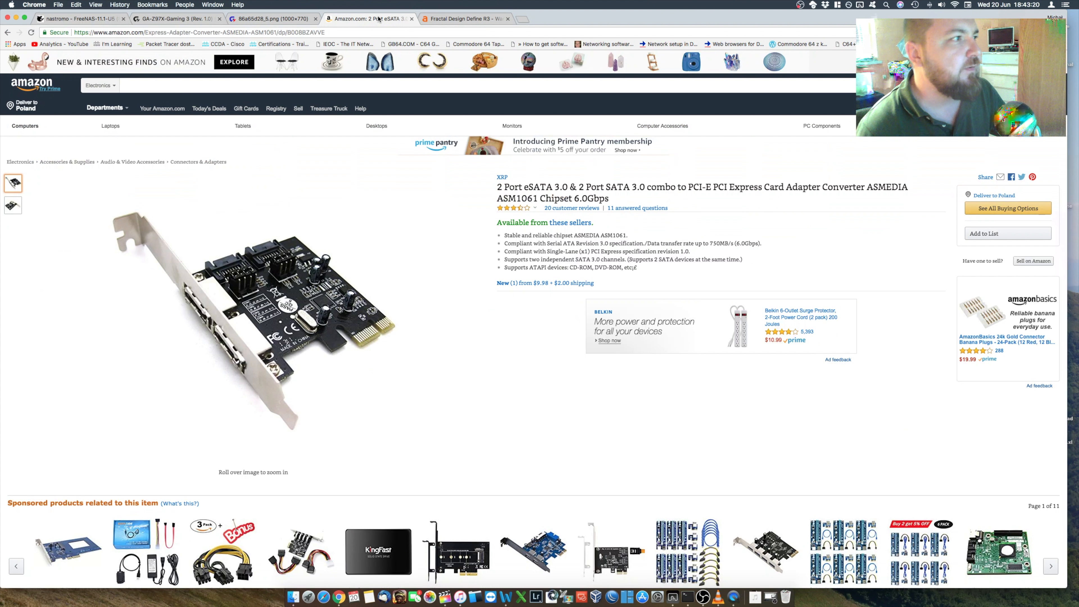
left_click(451, 19)
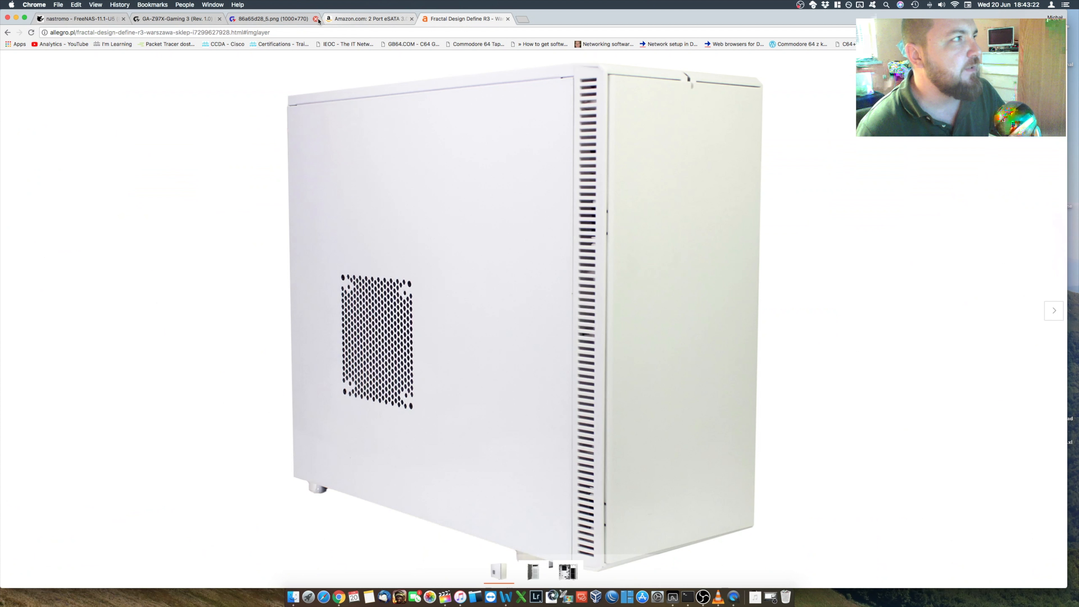
left_click(275, 18)
left_click(80, 19)
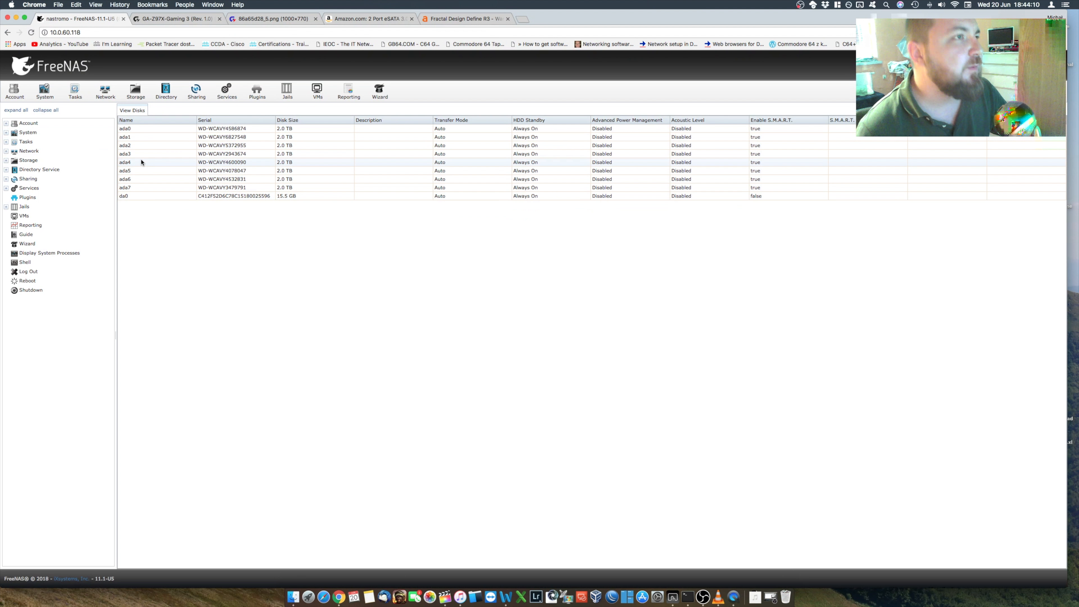
Step: Examine the Second volume and its root dataset in the storage overview, including the compression ratio
left_click(136, 91)
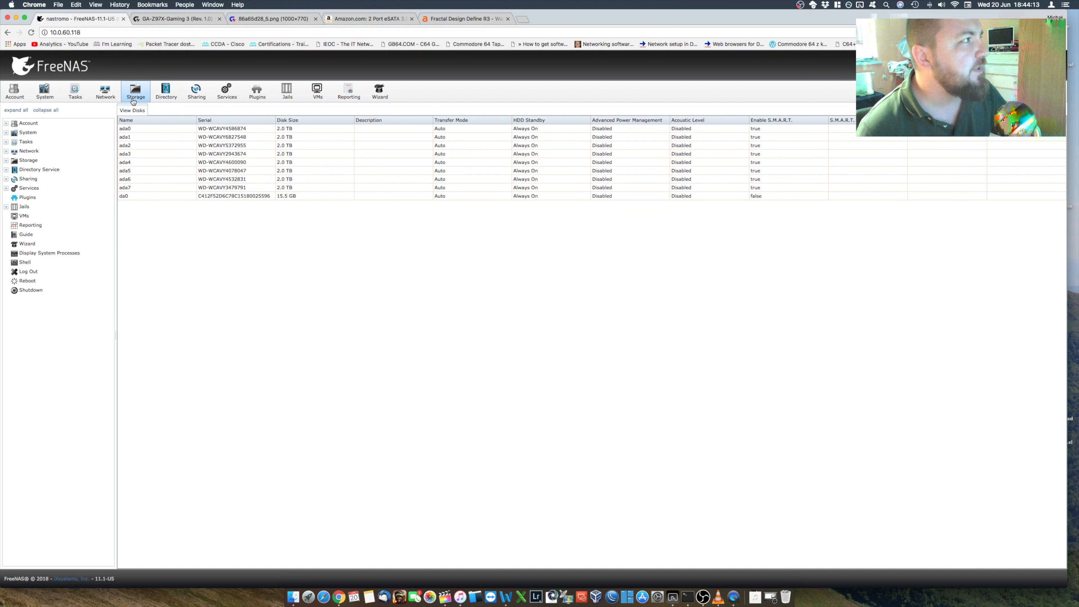
left_click(164, 170)
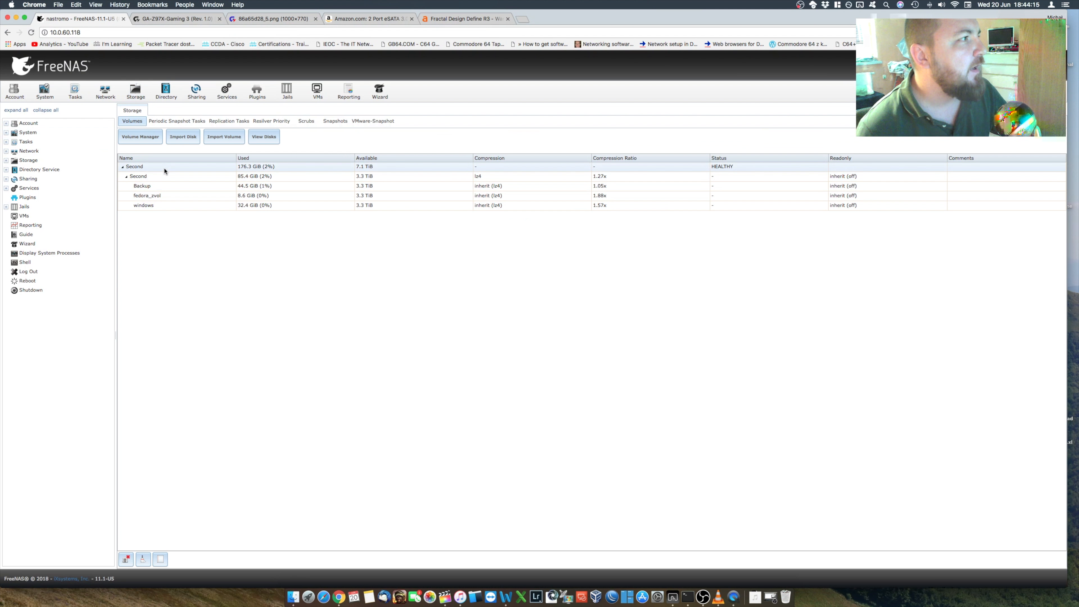
left_click(163, 176)
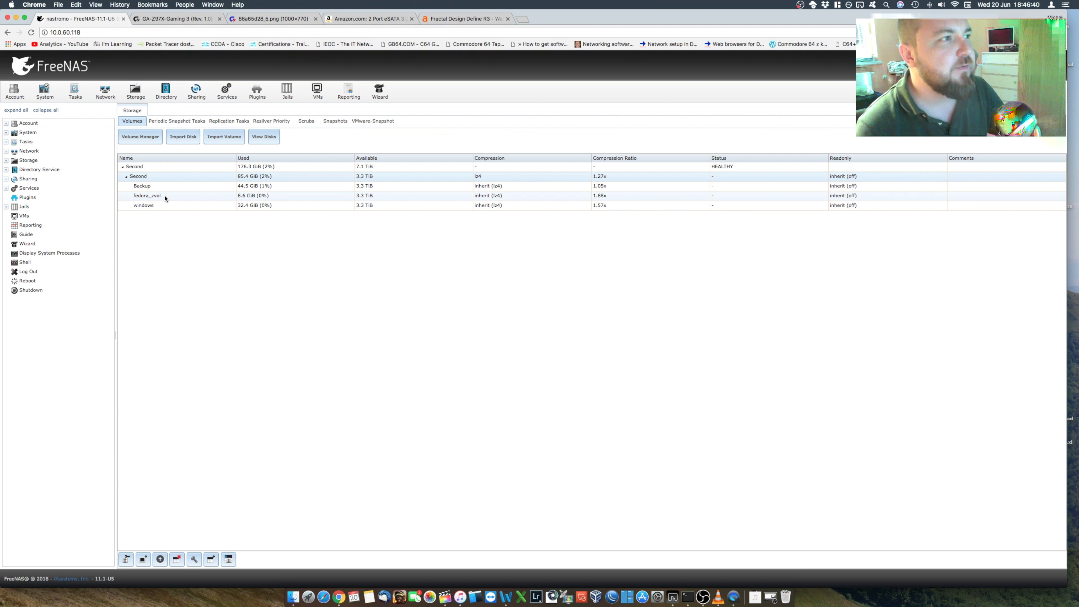
left_click(597, 179)
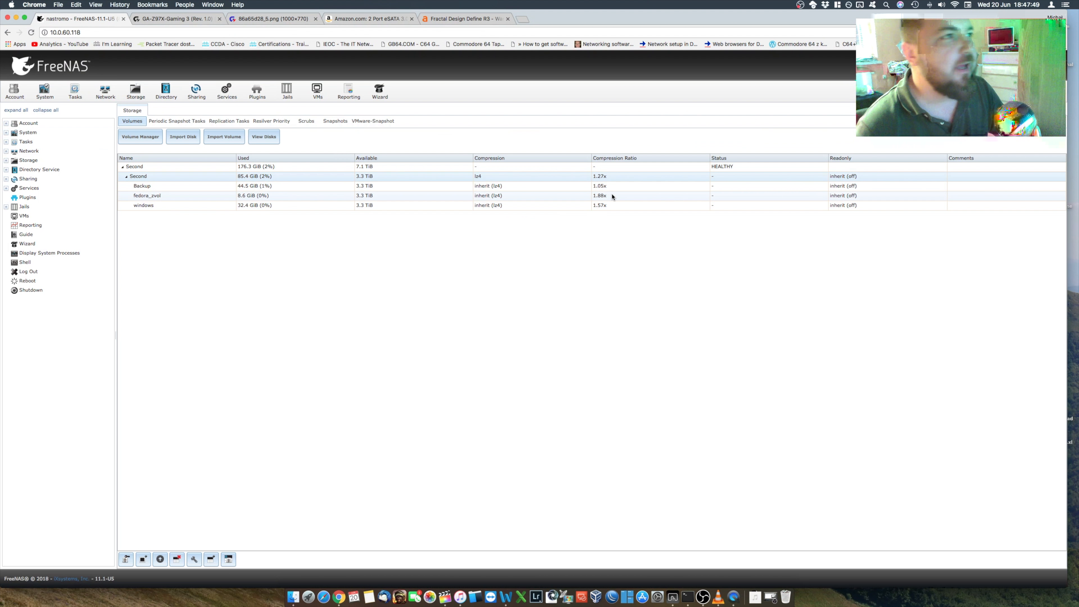
Step: Check the FreeNAS system information and view the Define R3 case photos of the exterior, open front door and interior
left_click(44, 95)
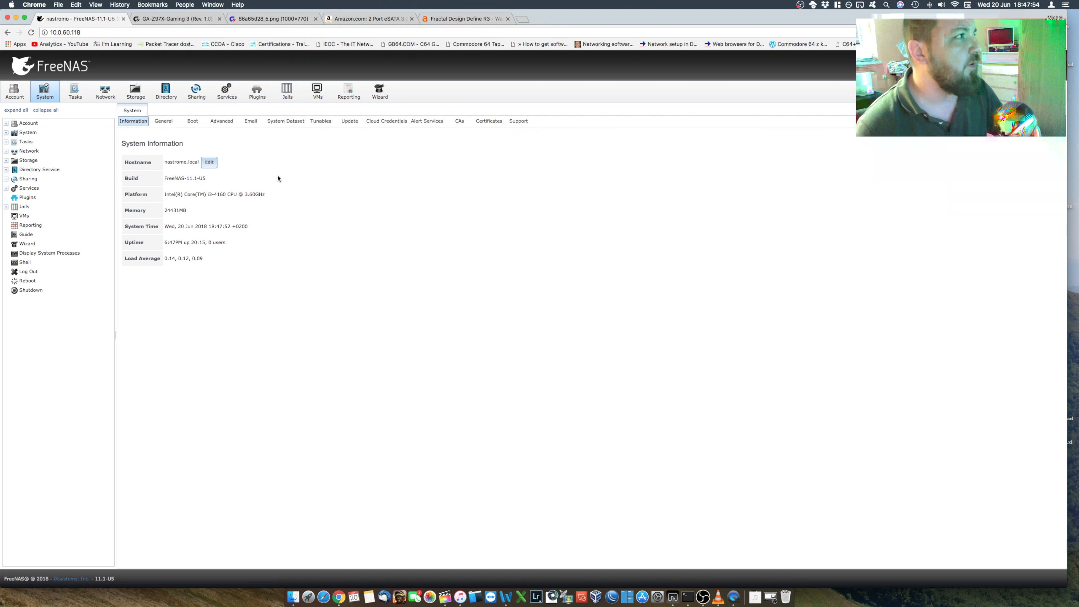
left_click(479, 20)
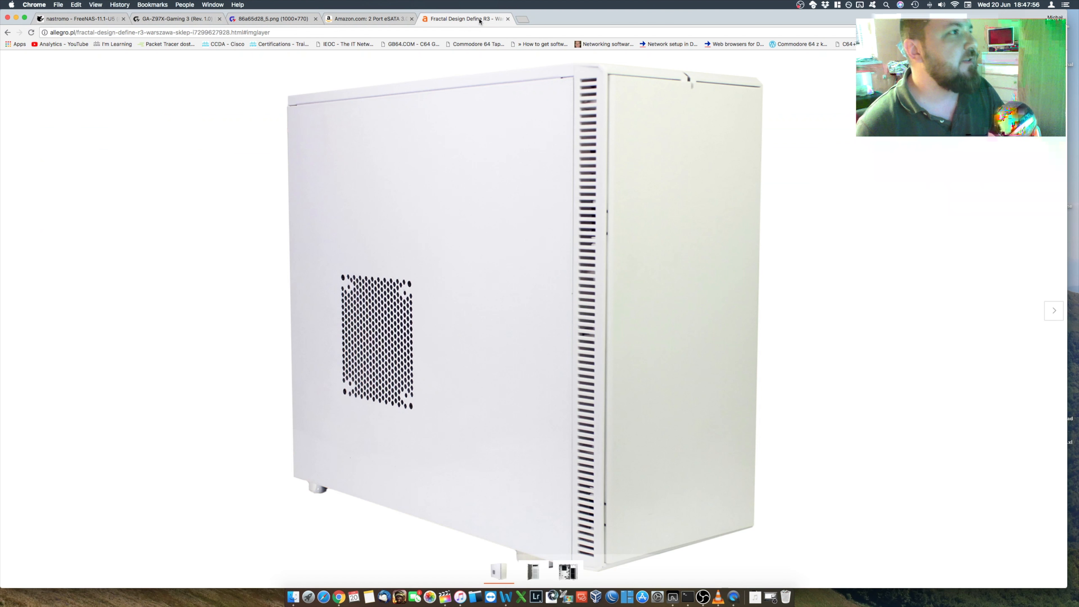
left_click(540, 576)
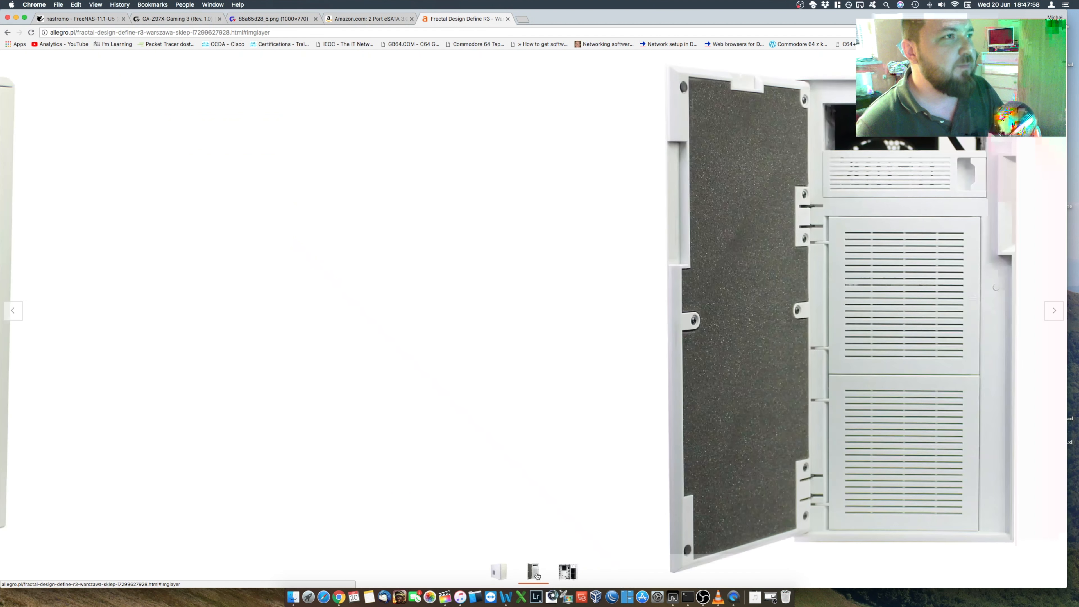
left_click(566, 572)
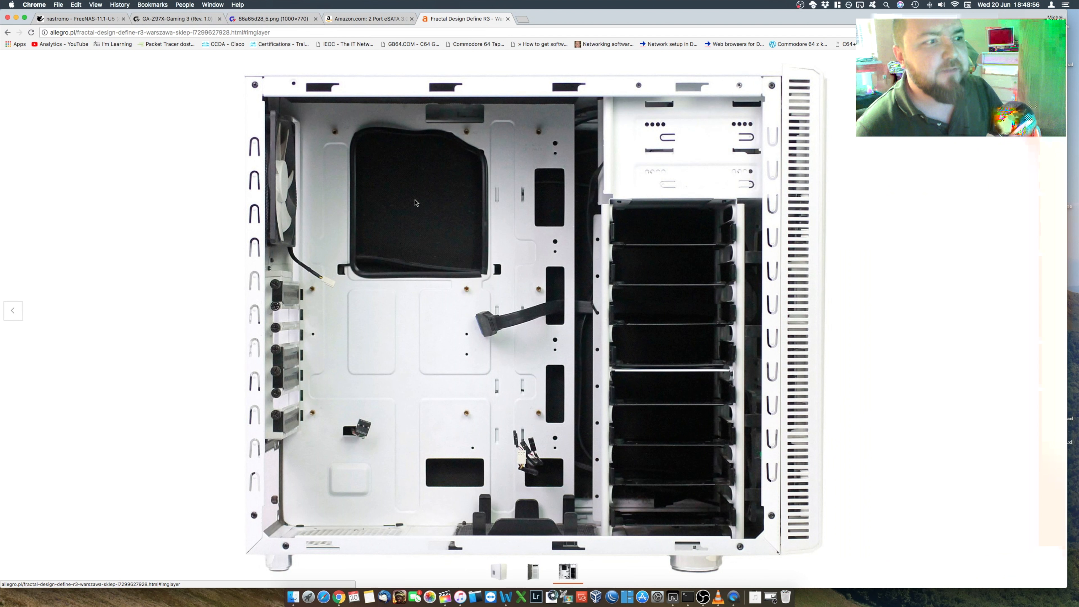
Step: Look over the Gigabyte motherboard page and full-size board image again, and check the processor platform in the FreeNAS system information
left_click(176, 23)
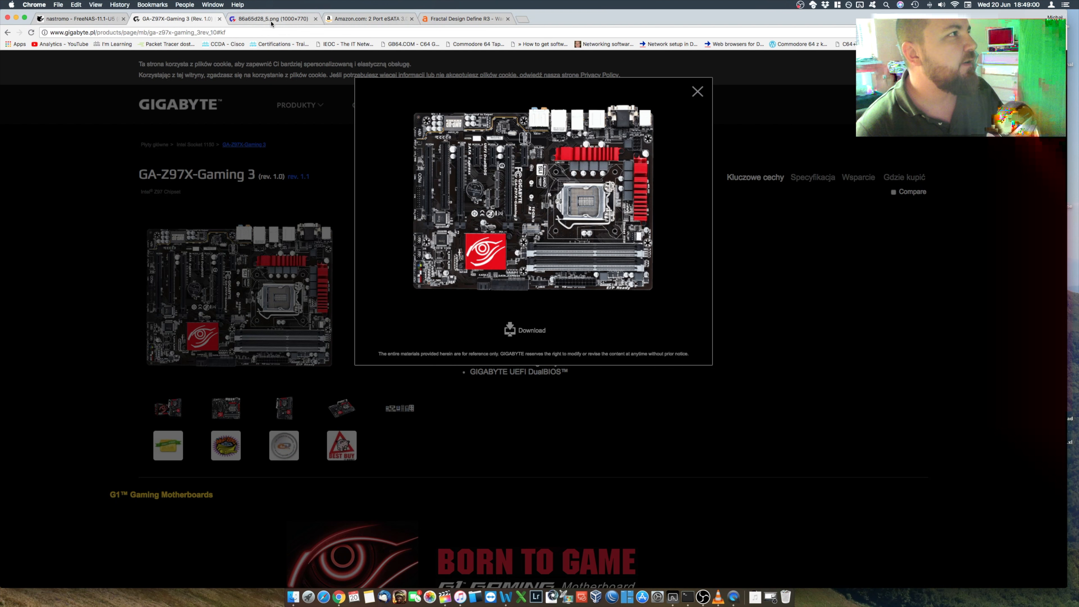
left_click(271, 21)
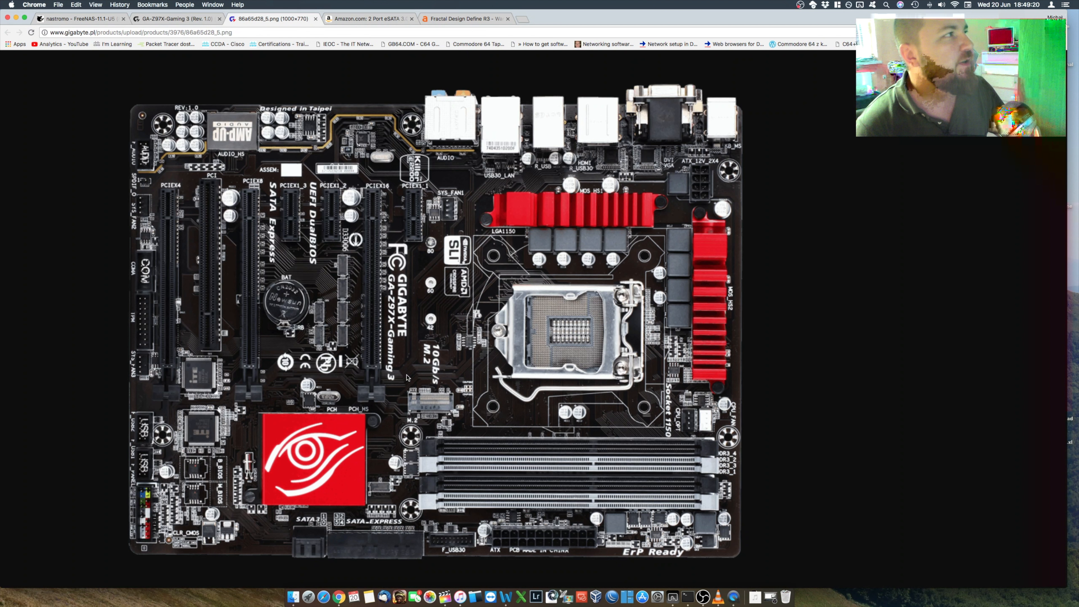
left_click(53, 18)
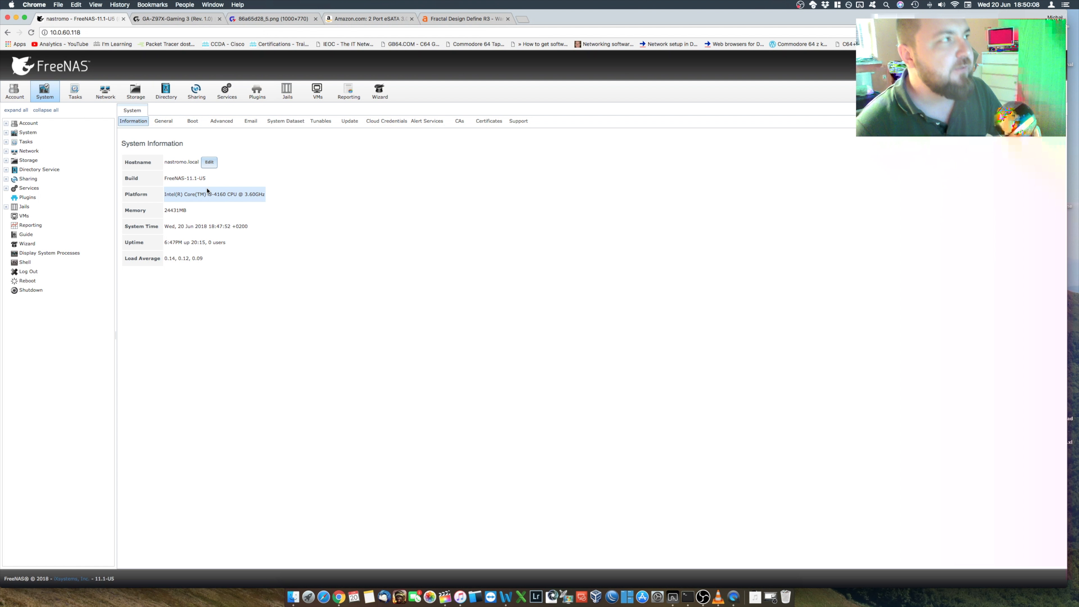
Step: Examine the CPU and ZFS reporting graphs and go back to the storage volume overview
left_click(351, 97)
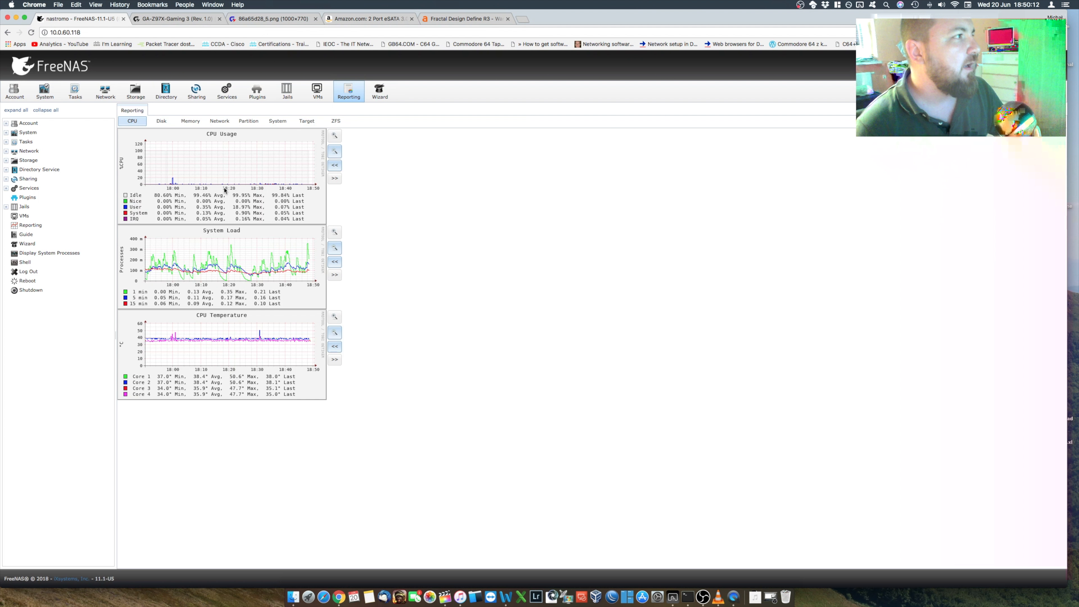
left_click(335, 122)
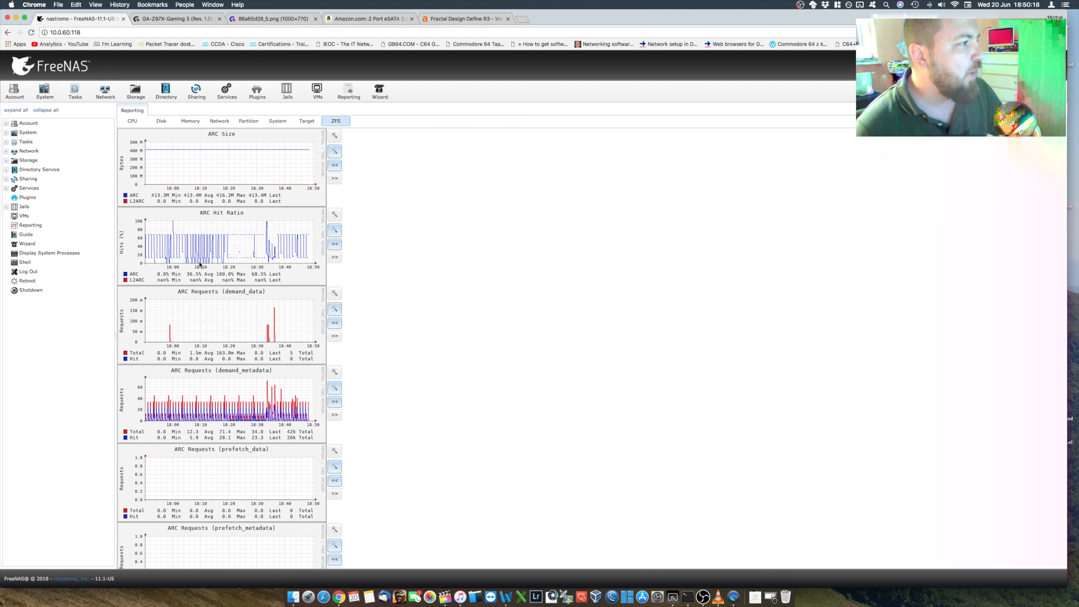
scroll(200, 264, "down", 2)
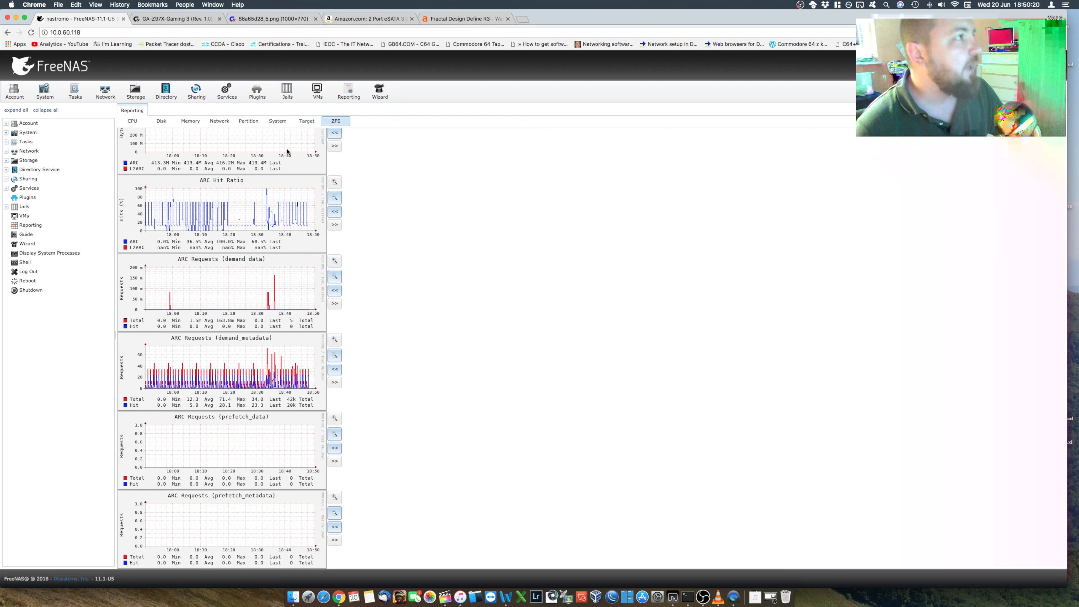
left_click(140, 95)
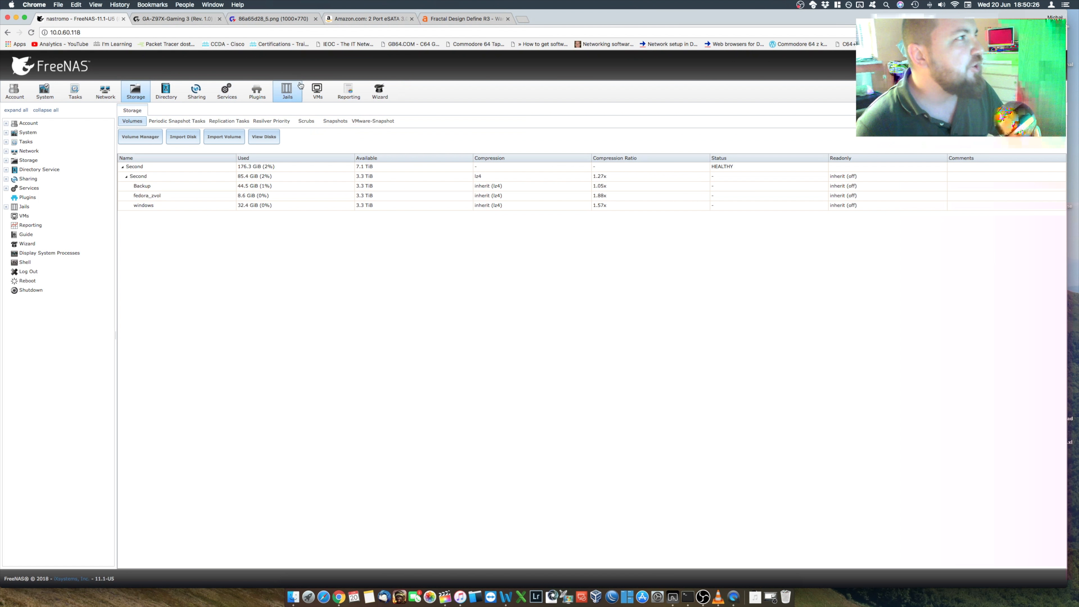
Step: Review the reporting graphs for system processes and uptime, and recheck the ZFS ARC graphs
left_click(348, 90)
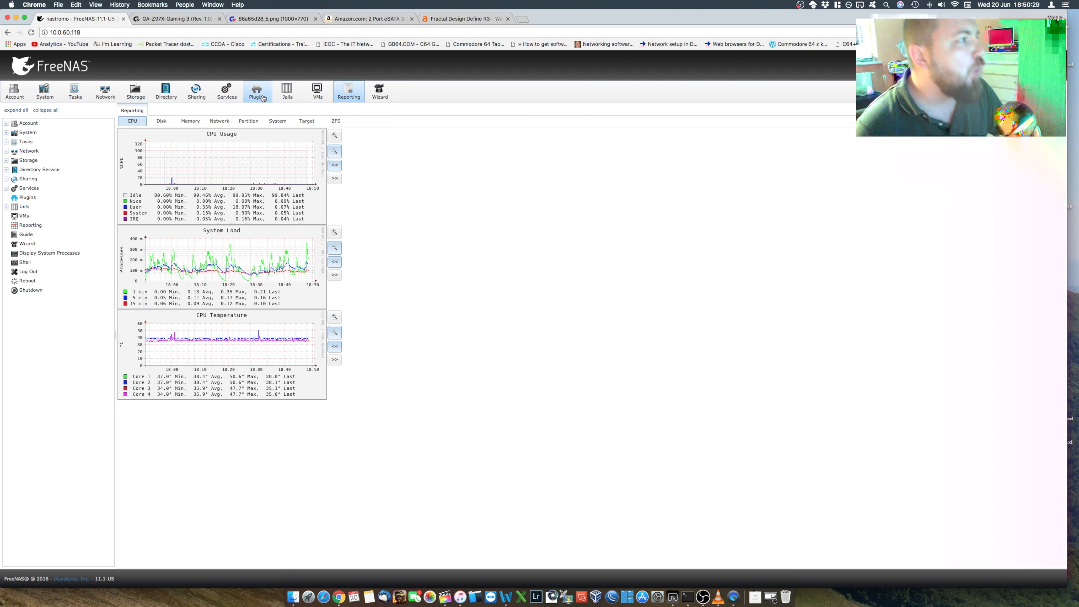
left_click(279, 122)
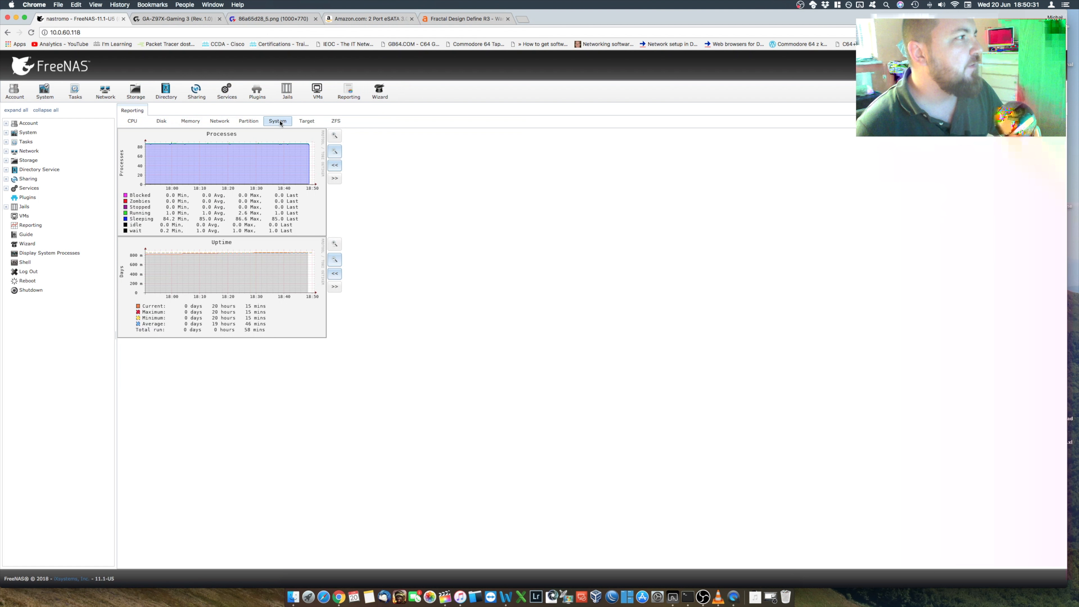
left_click(336, 121)
scroll(272, 290, "down", 3)
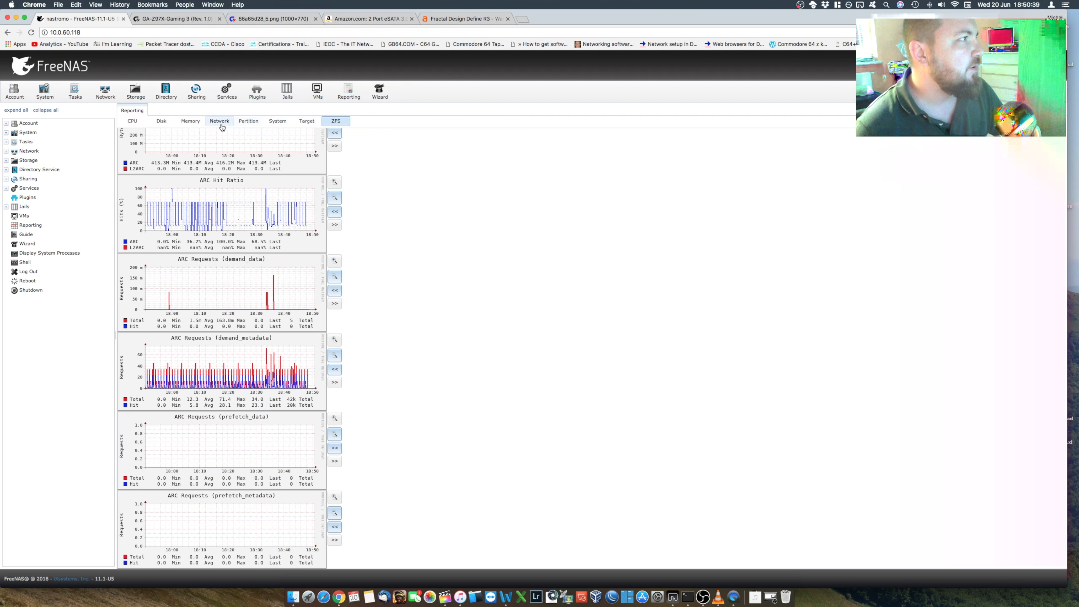
Step: Examine the disk reporting graphs for I/O and busy percentage of each drive
left_click(161, 123)
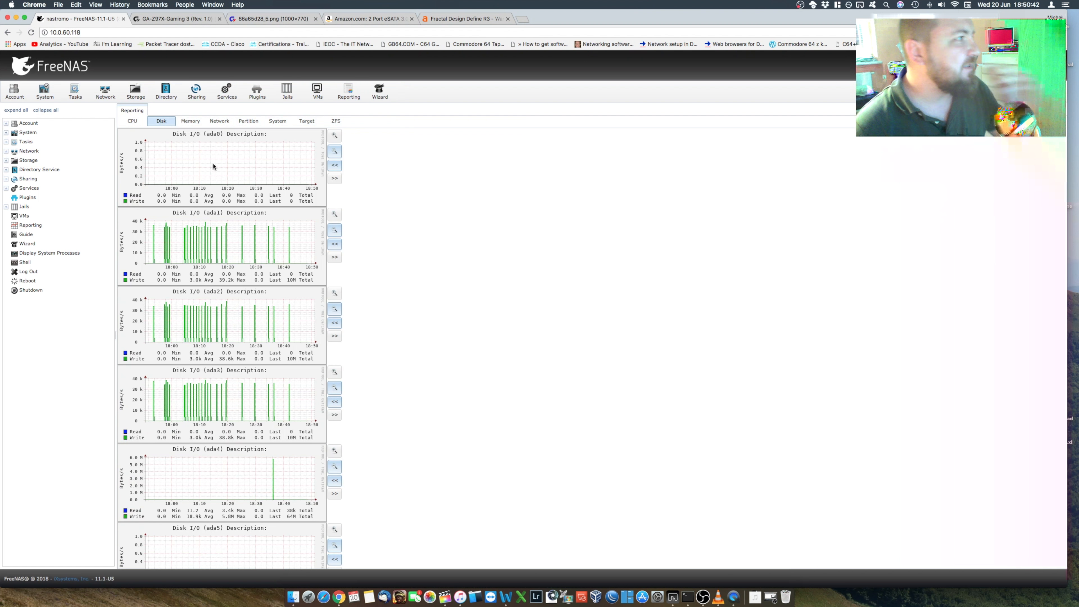
scroll(238, 239, "down", 10)
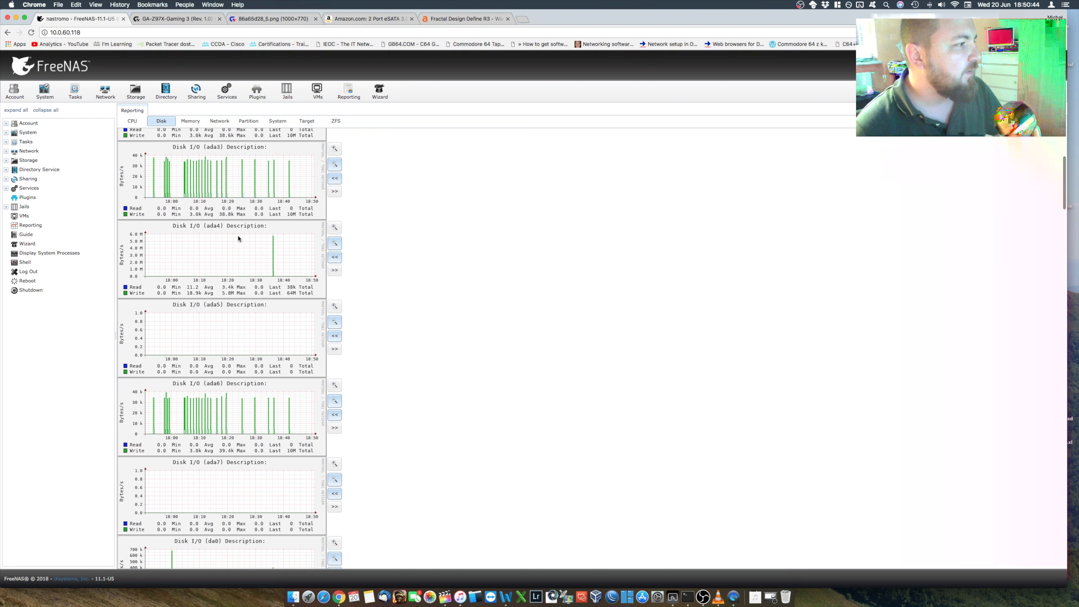
scroll(238, 239, "down", 12)
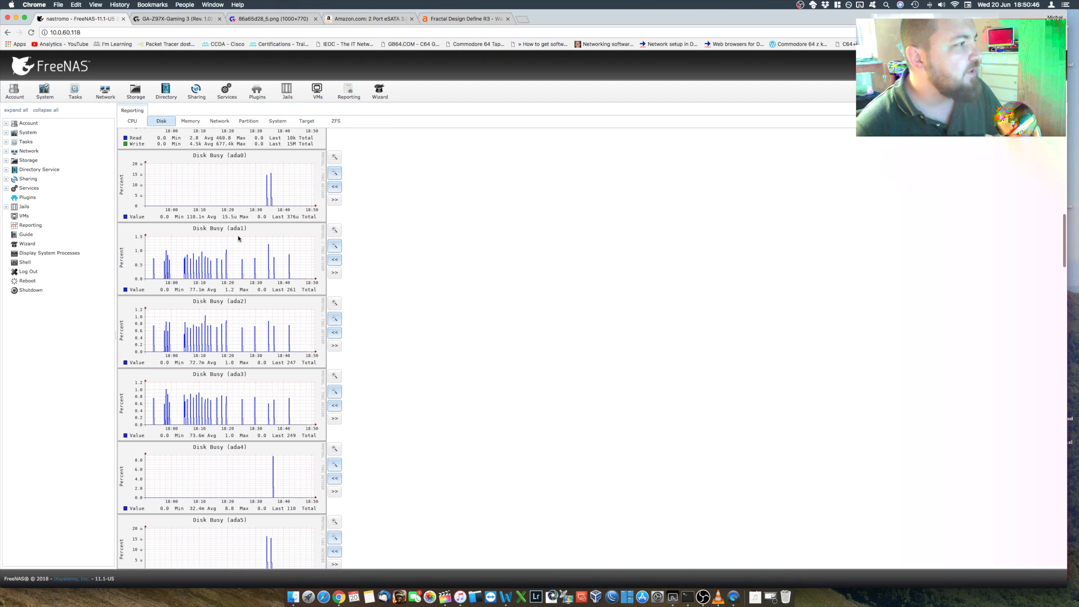
Step: Examine the disk busy and disk latency reporting graphs for the drives, and return to the first disk I/O graphs
scroll(267, 305, "down", 12)
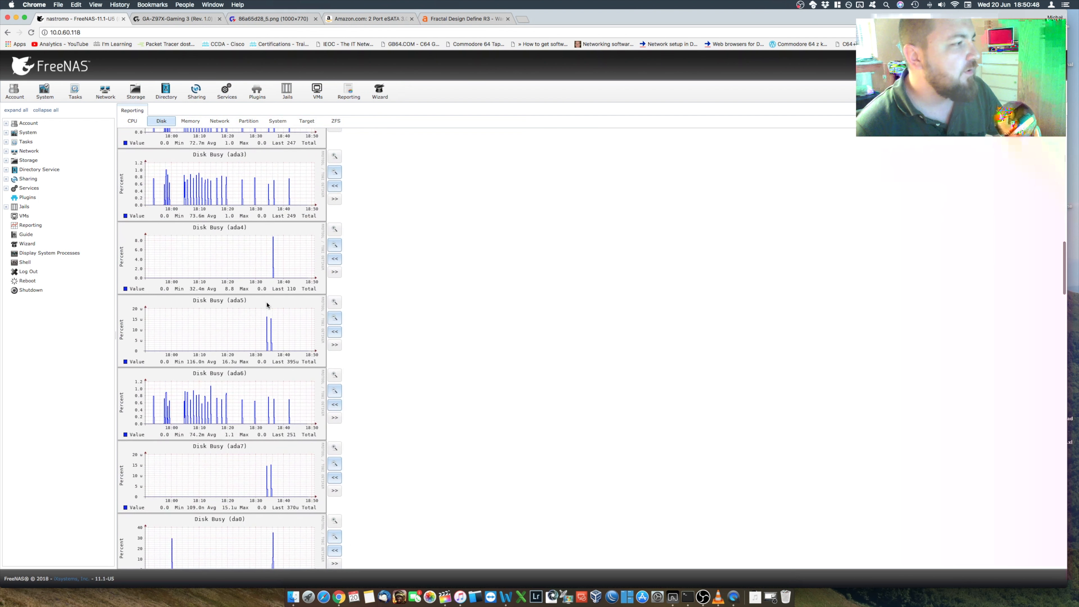
scroll(267, 305, "down", 13)
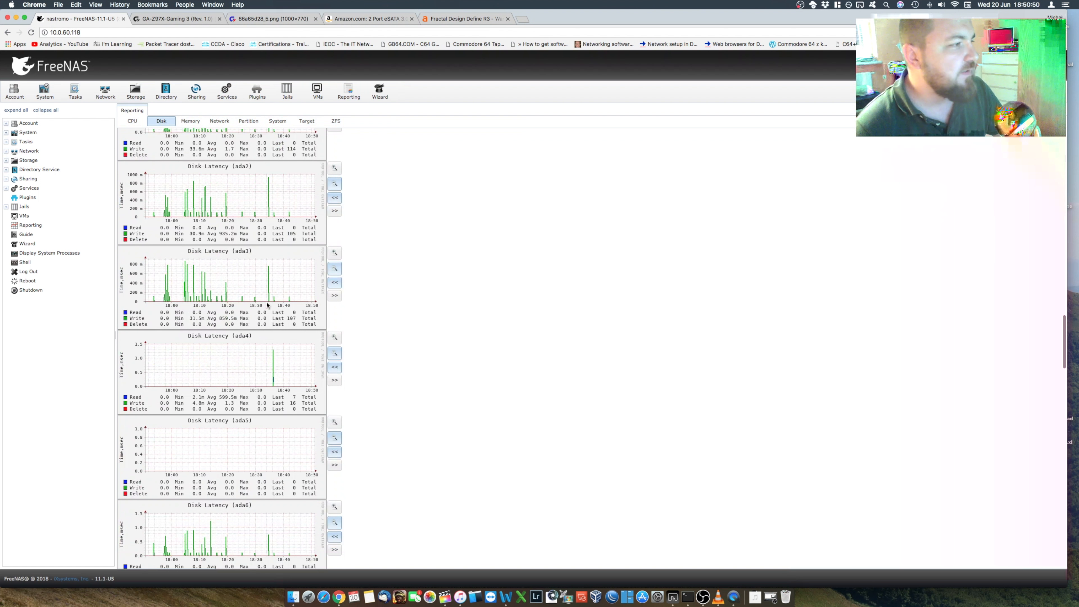
scroll(267, 305, "up", 20)
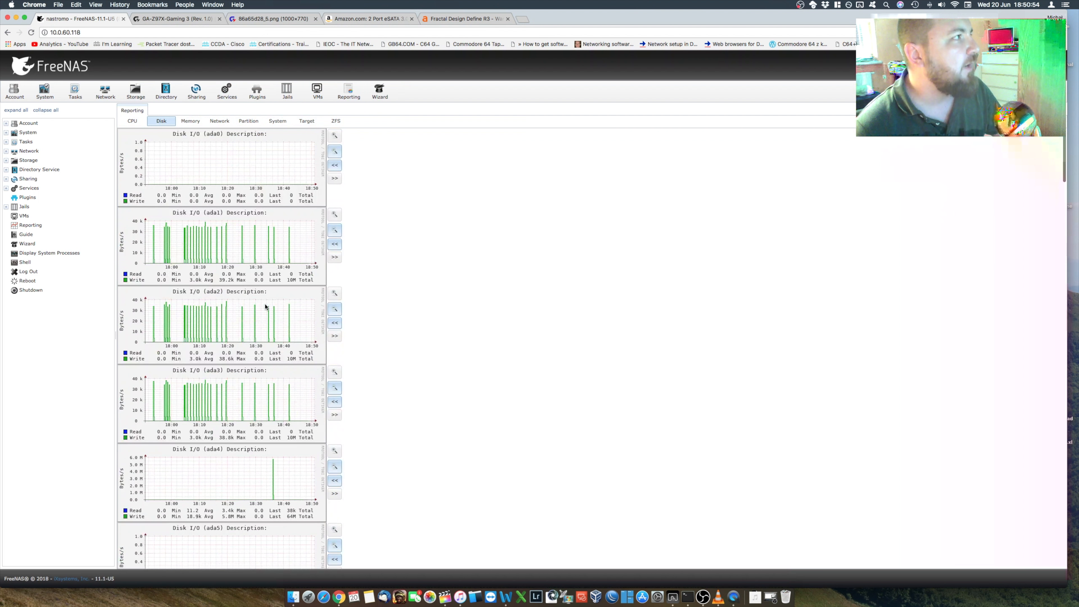
Step: Check the processor platform in the system information, and look over the Gigabyte motherboard page and full-size board image
left_click(43, 93)
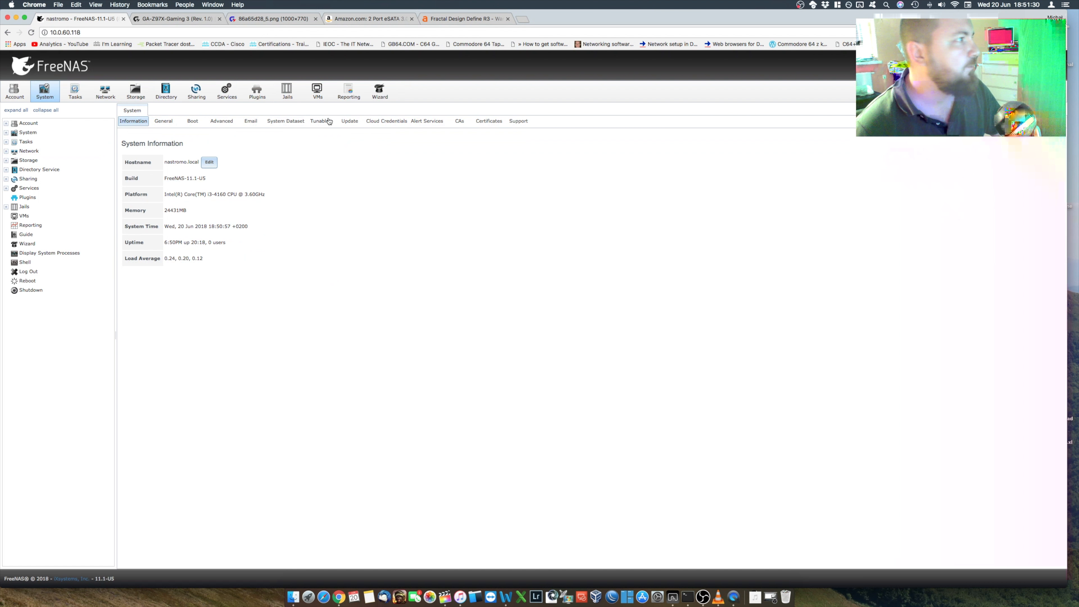
triple_click(257, 191)
left_click(280, 203)
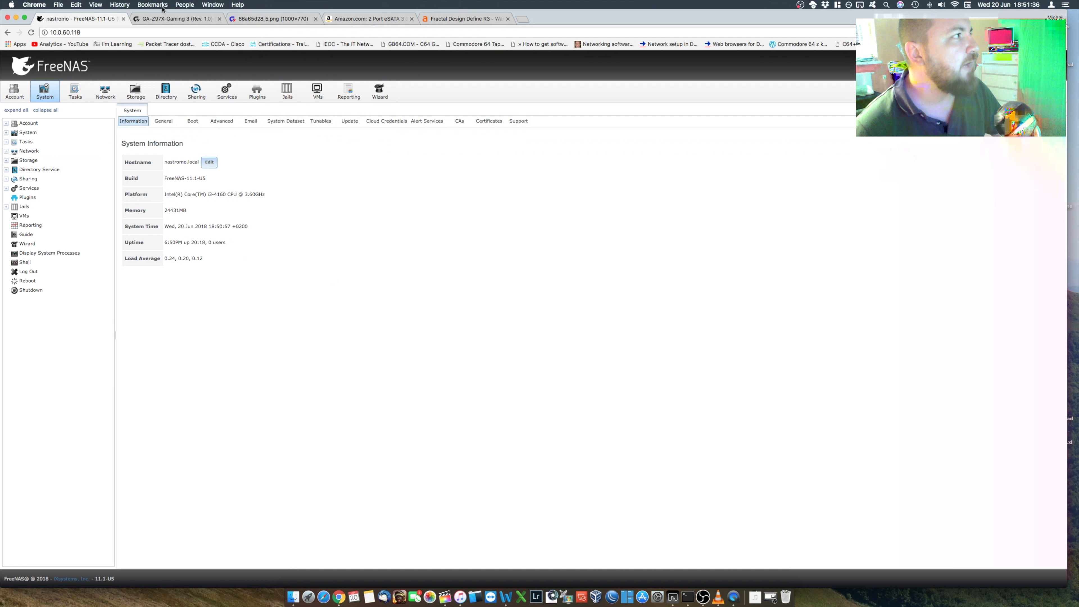
left_click(169, 20)
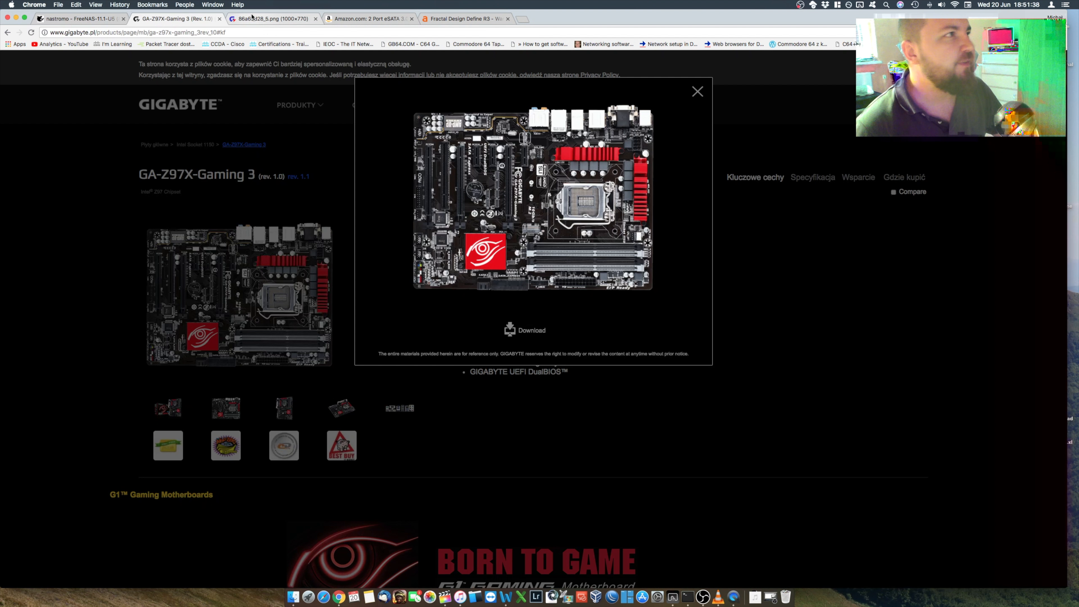
left_click(262, 19)
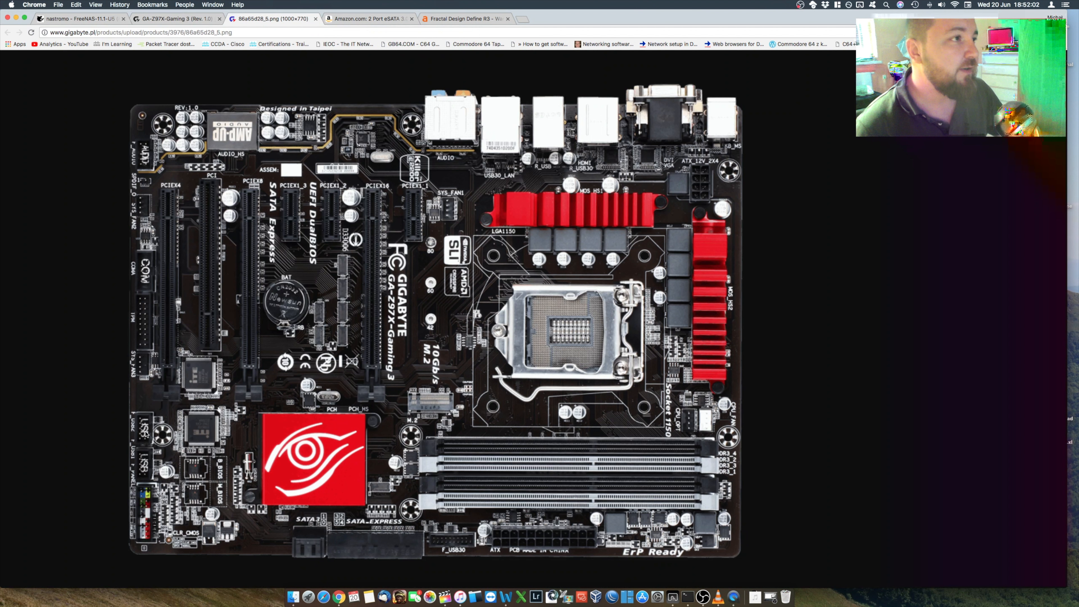
Step: Open the list of physical disks from the FreeNAS storage volumes and select disk da0
left_click(67, 16)
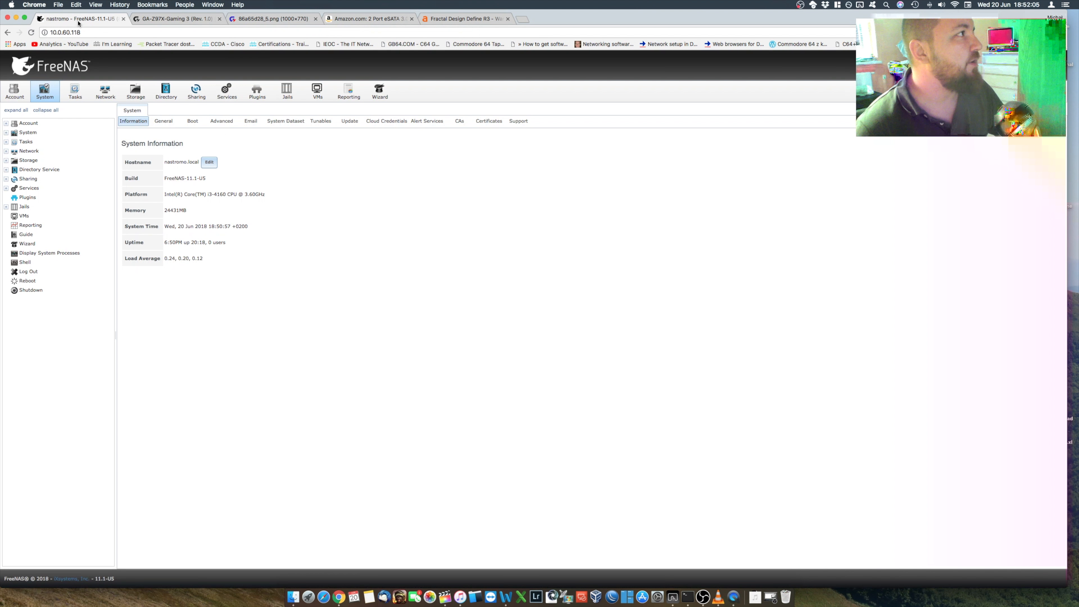
left_click(142, 98)
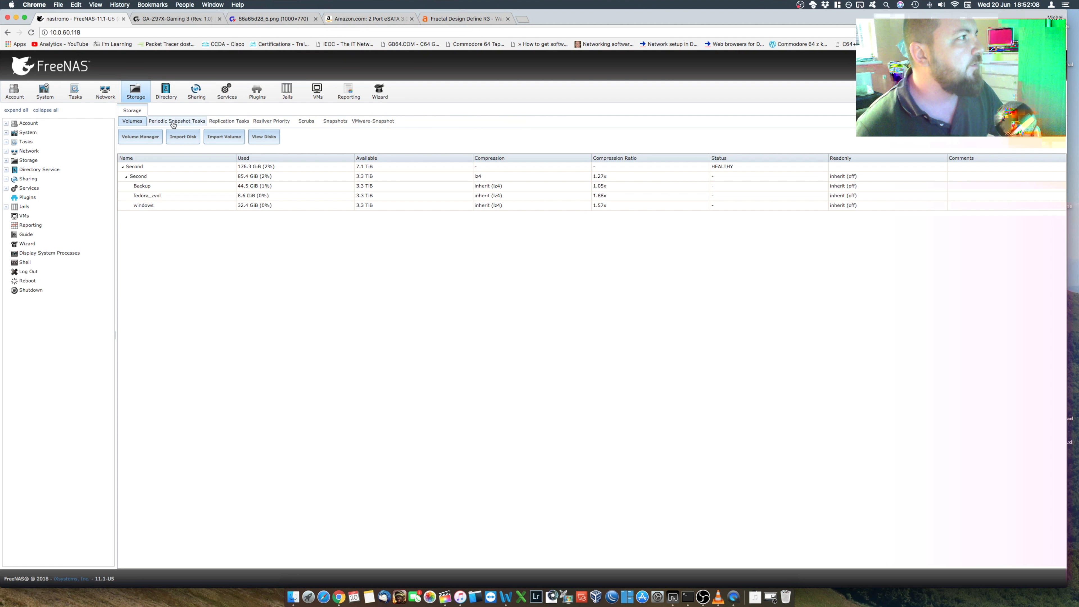
left_click(268, 137)
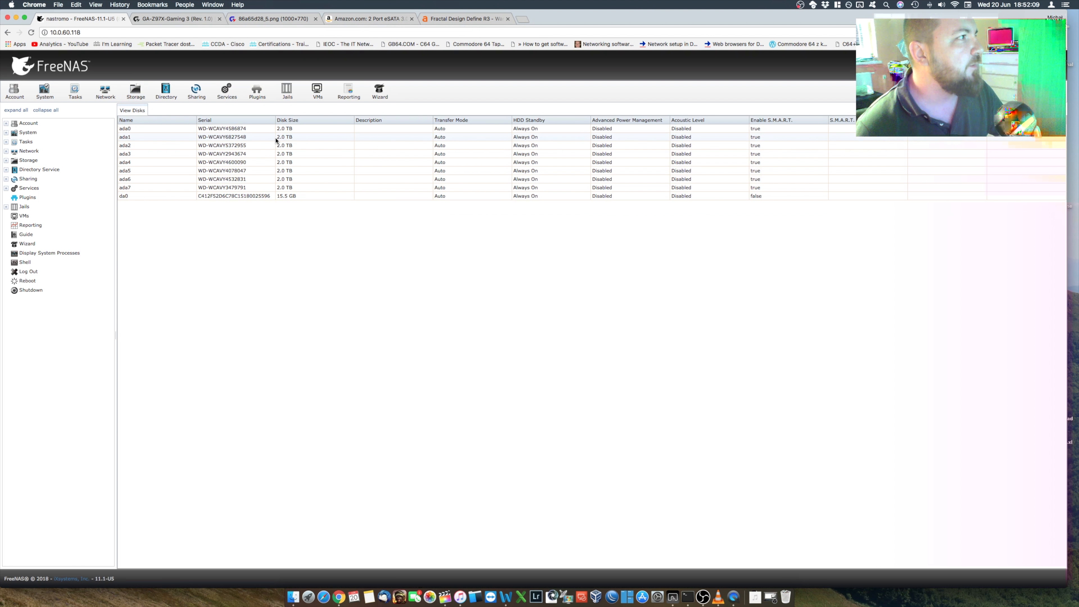
left_click(157, 198)
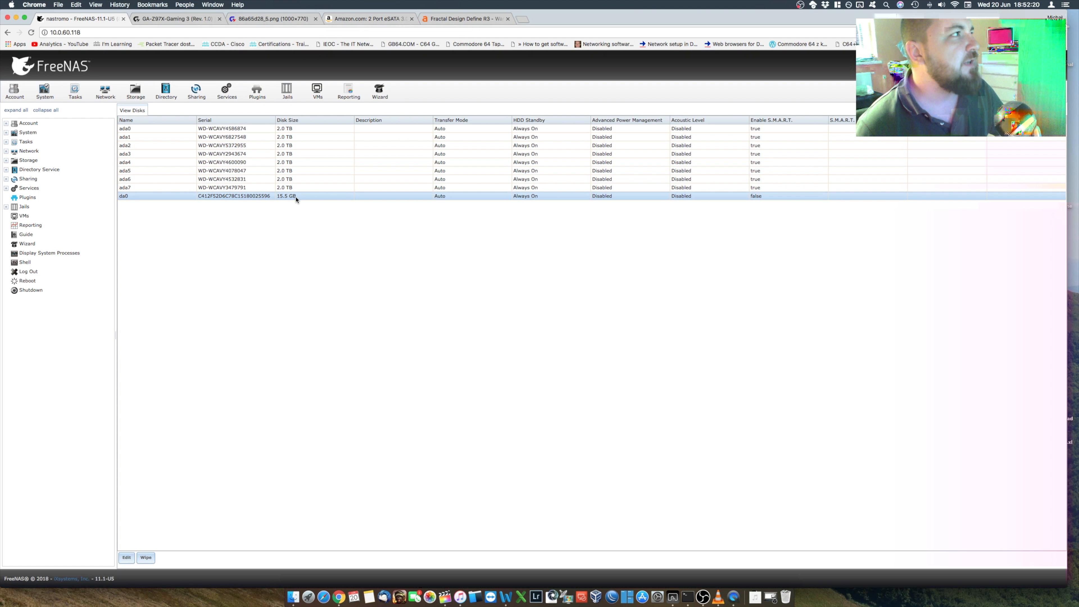
Step: Revisit the motherboard product page and enlarged board image, and return to the FreeNAS disk list
left_click(181, 21)
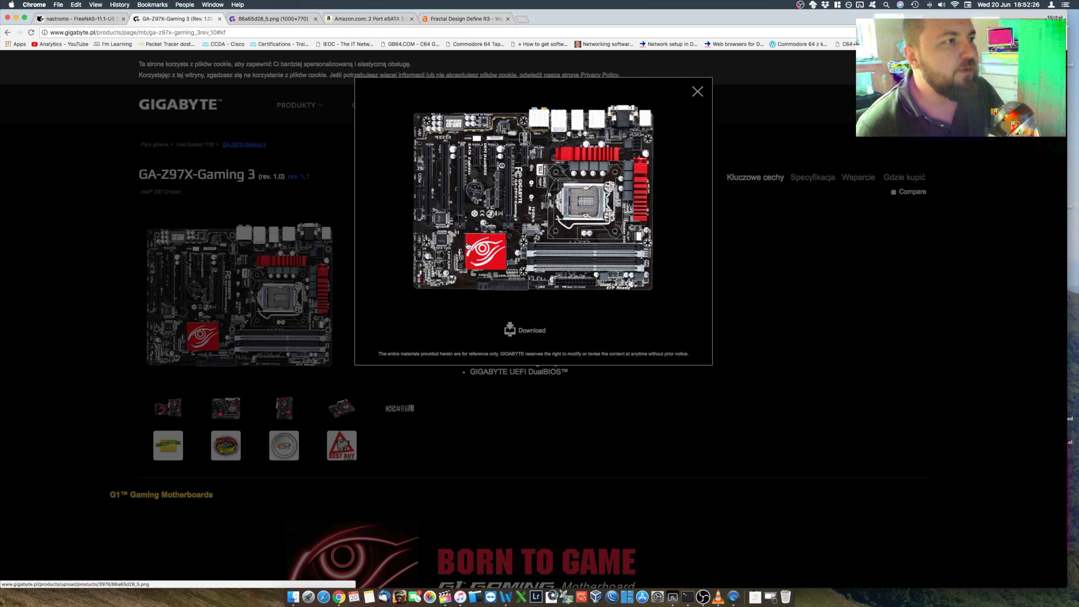
left_click(265, 20)
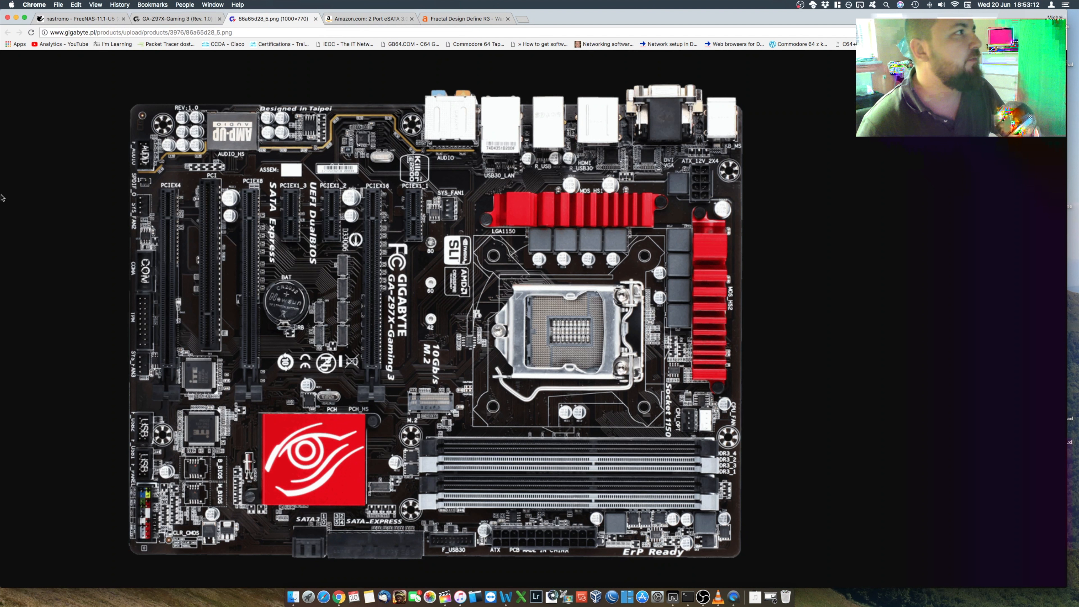
left_click(85, 20)
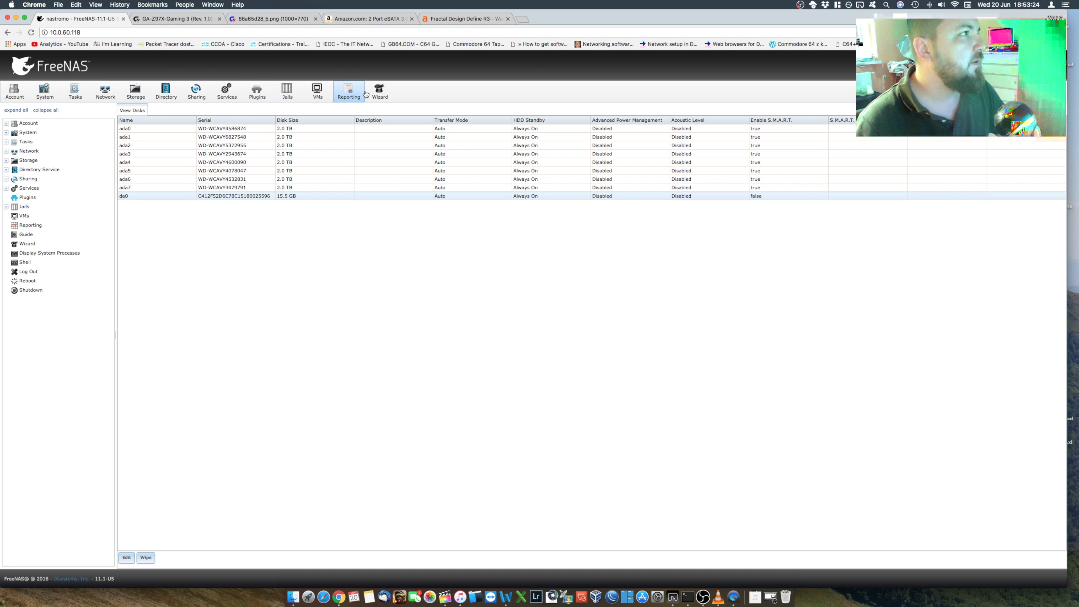
Step: Review the FreeNAS system information, update settings and boot environments
left_click(46, 93)
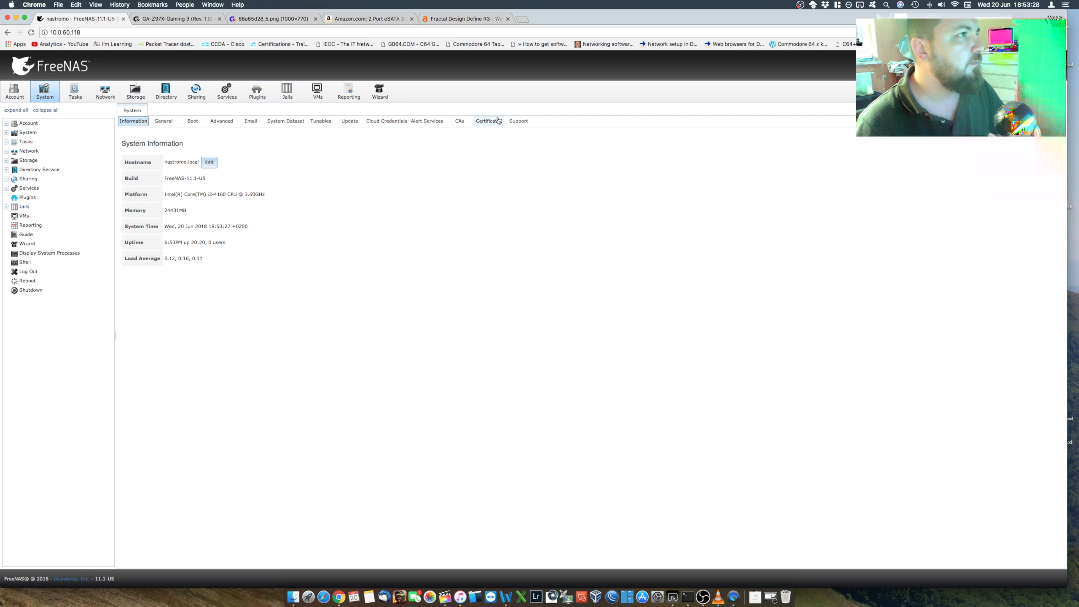
left_click(349, 122)
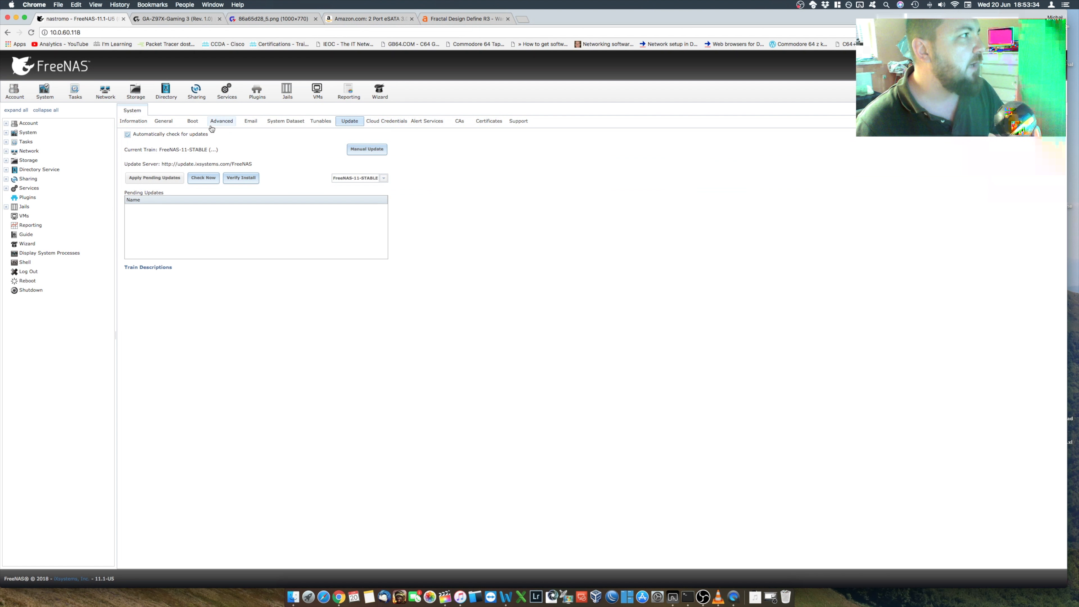
left_click(193, 122)
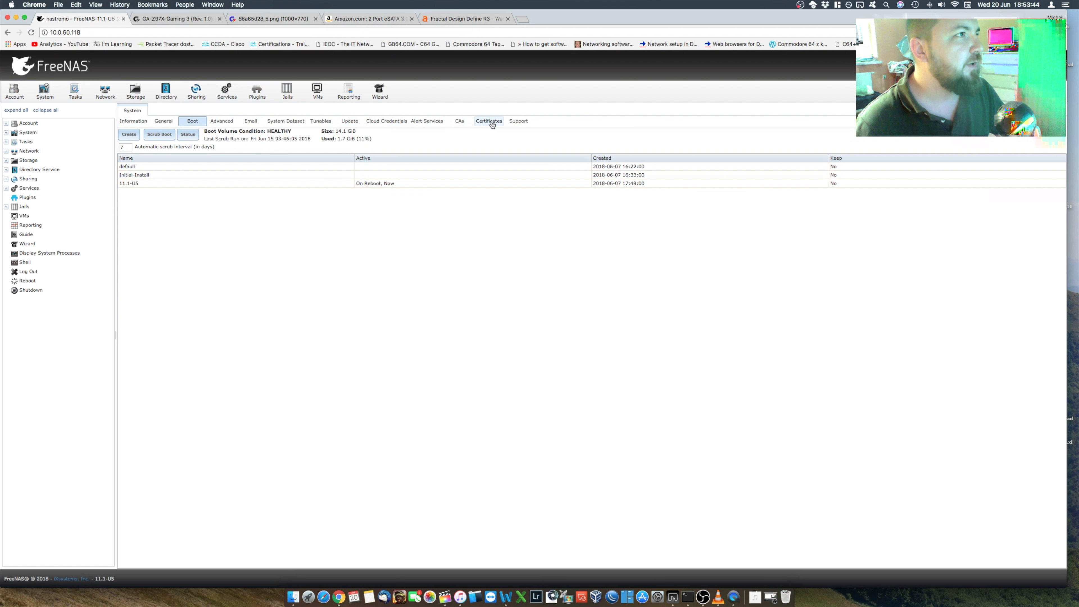
Step: Look through the system's certificates, certificate authorities and cloud credentials pages
left_click(517, 122)
left_click(489, 121)
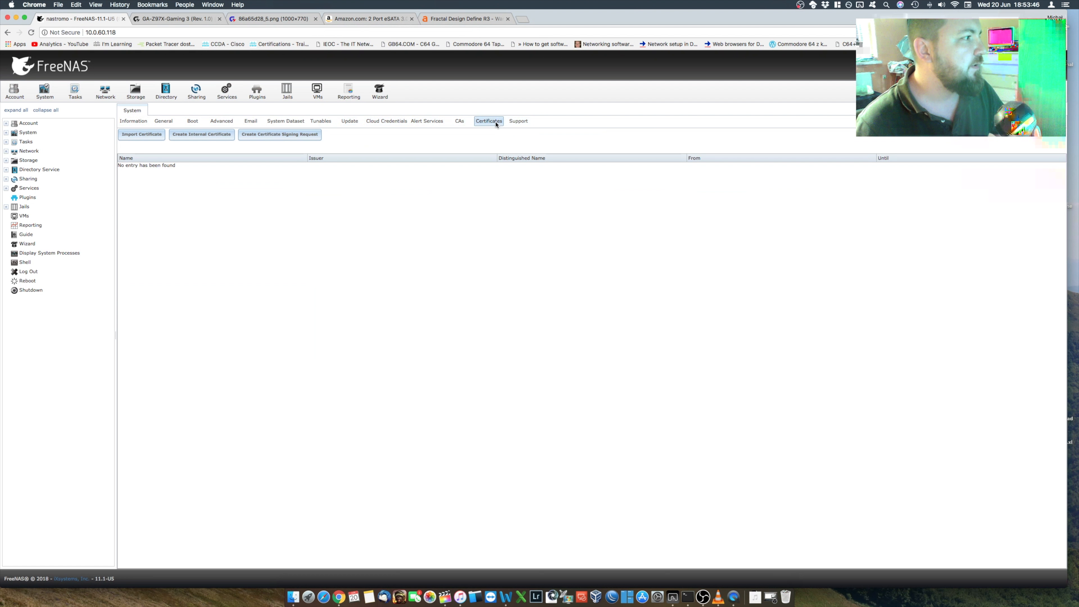
left_click(459, 122)
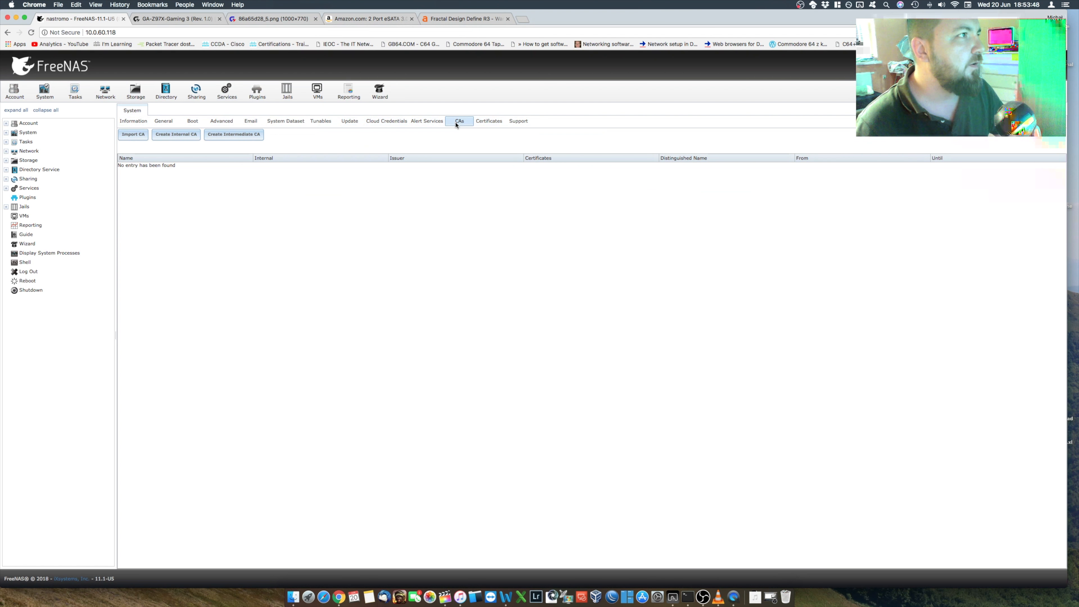
left_click(420, 123)
left_click(386, 124)
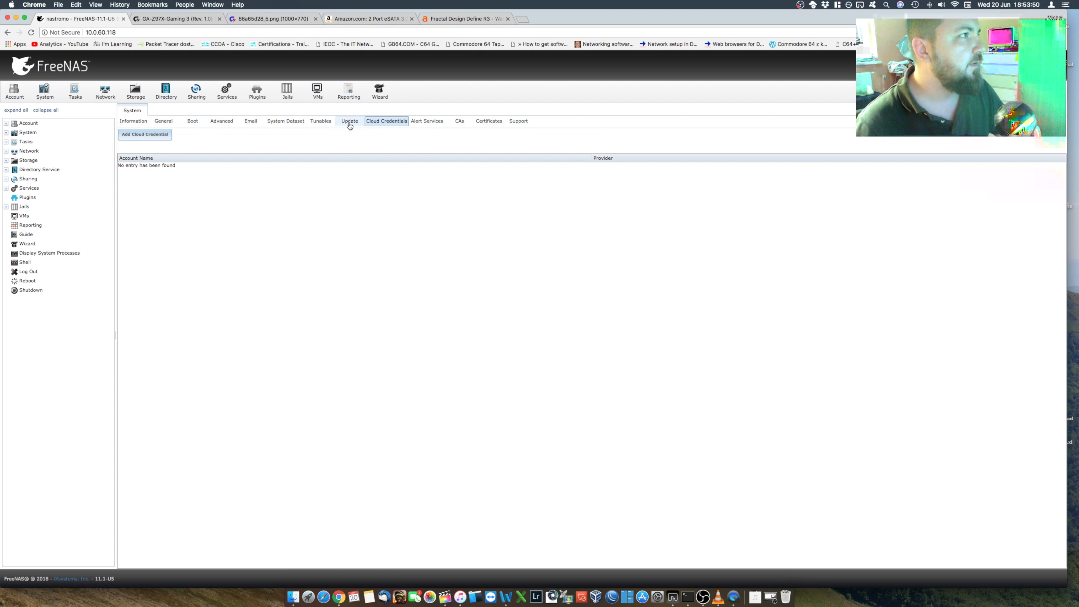
Step: Review the system information and general web interface settings, and compare them with the motherboard page and board image
left_click(133, 122)
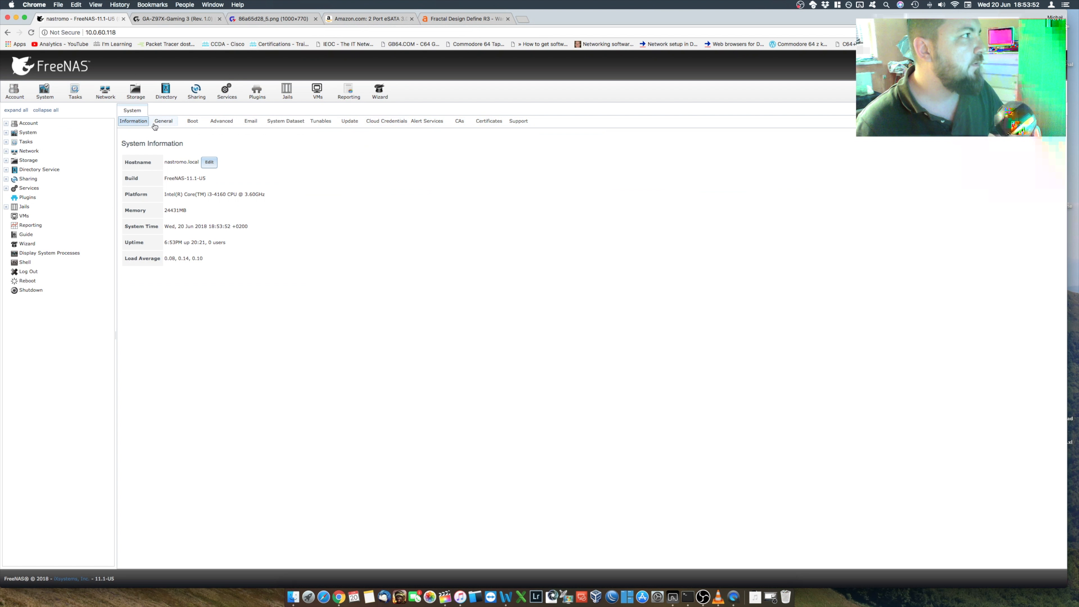
left_click(163, 122)
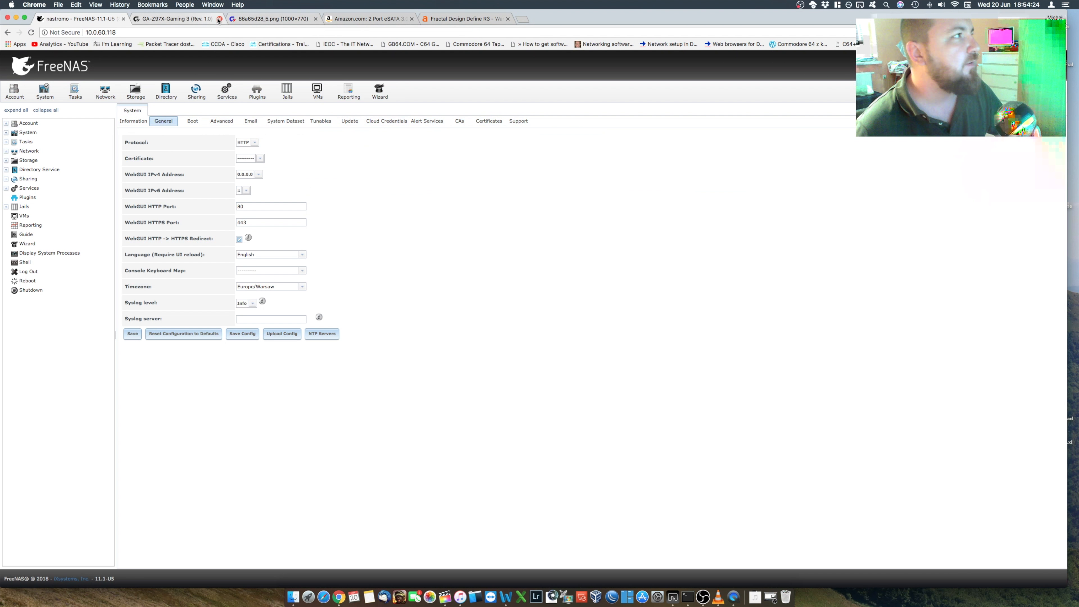
left_click(175, 19)
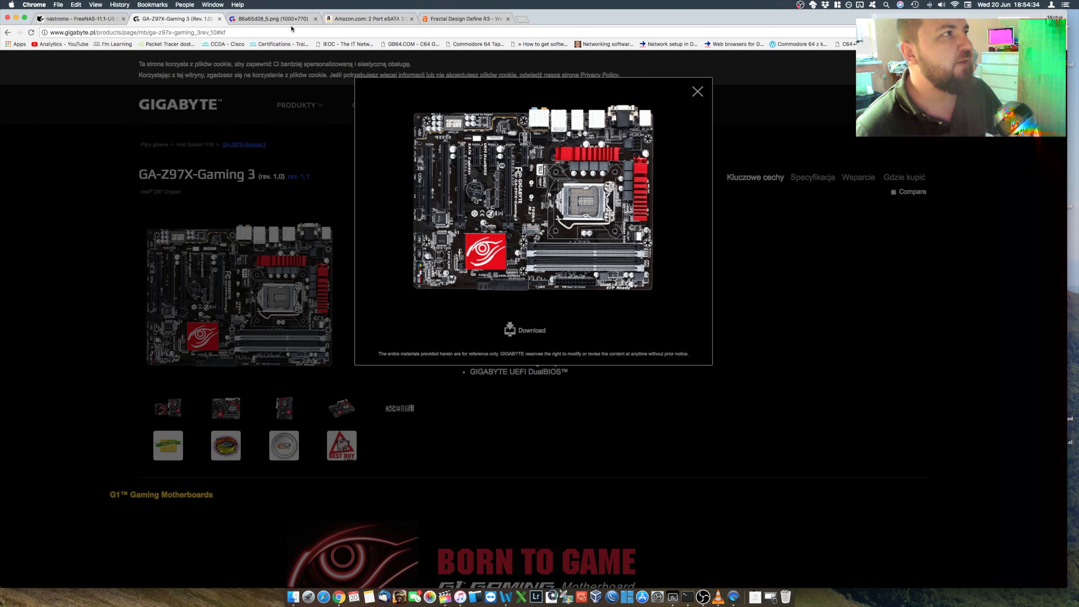
left_click(282, 19)
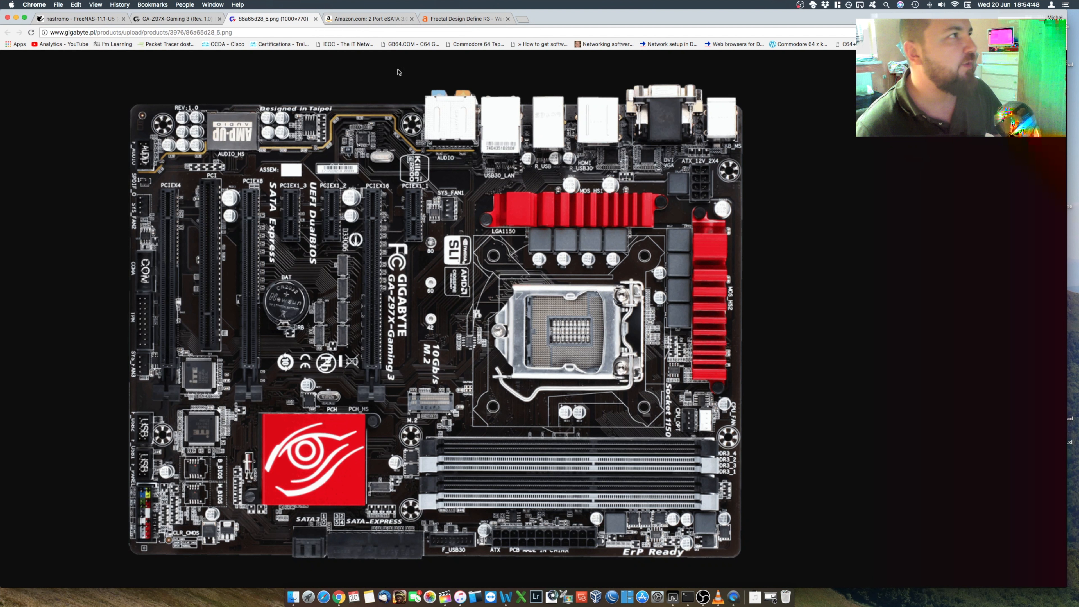
left_click(75, 22)
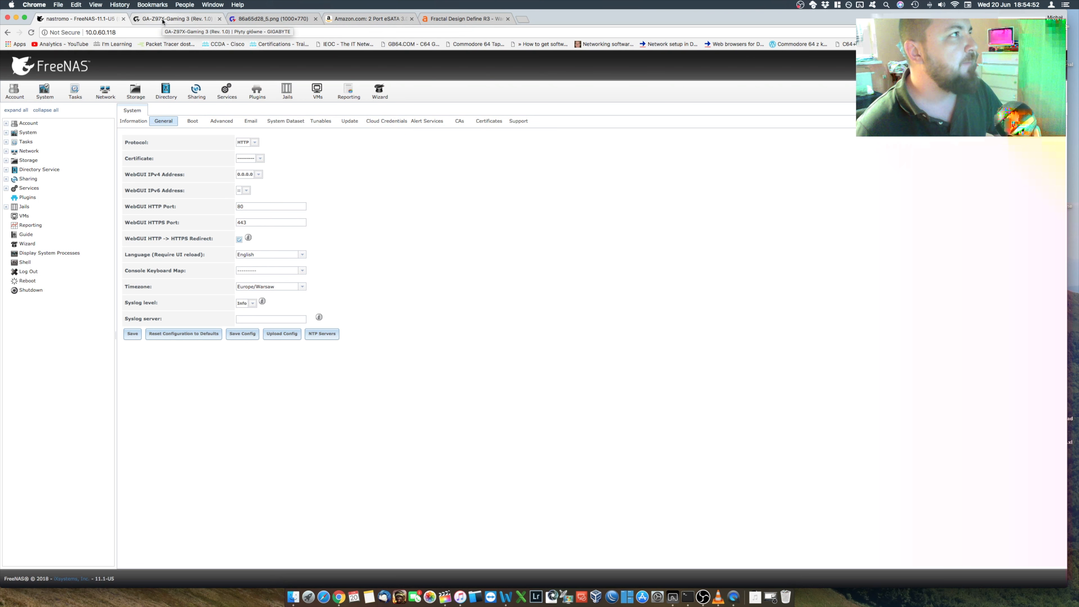
Step: Go through the motherboard image, Amazon 2-port eSATA card and Fractal Design Define R3 case pages
left_click(162, 21)
left_click(267, 22)
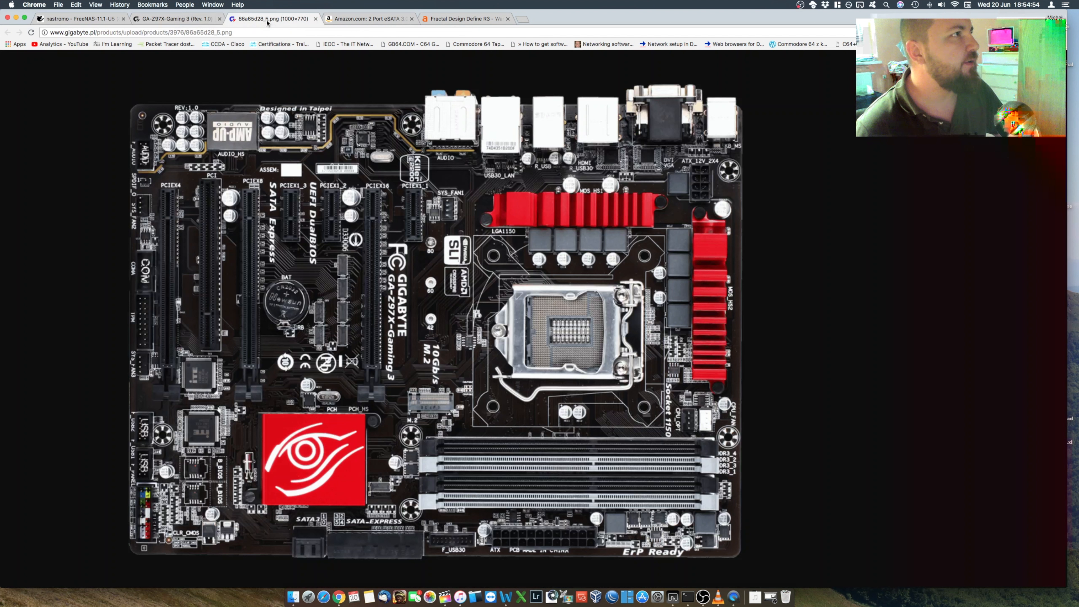
left_click(361, 21)
left_click(458, 20)
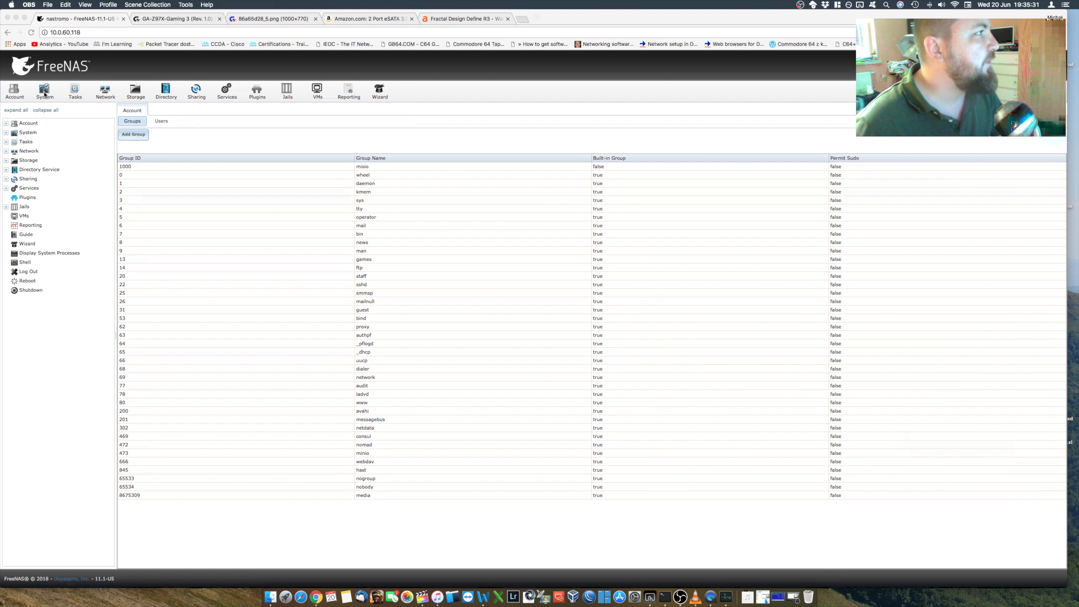
Step: Select the group with ID 1000 in the account groups, and bring up the Terminal window and minimise it again
left_click(12, 93)
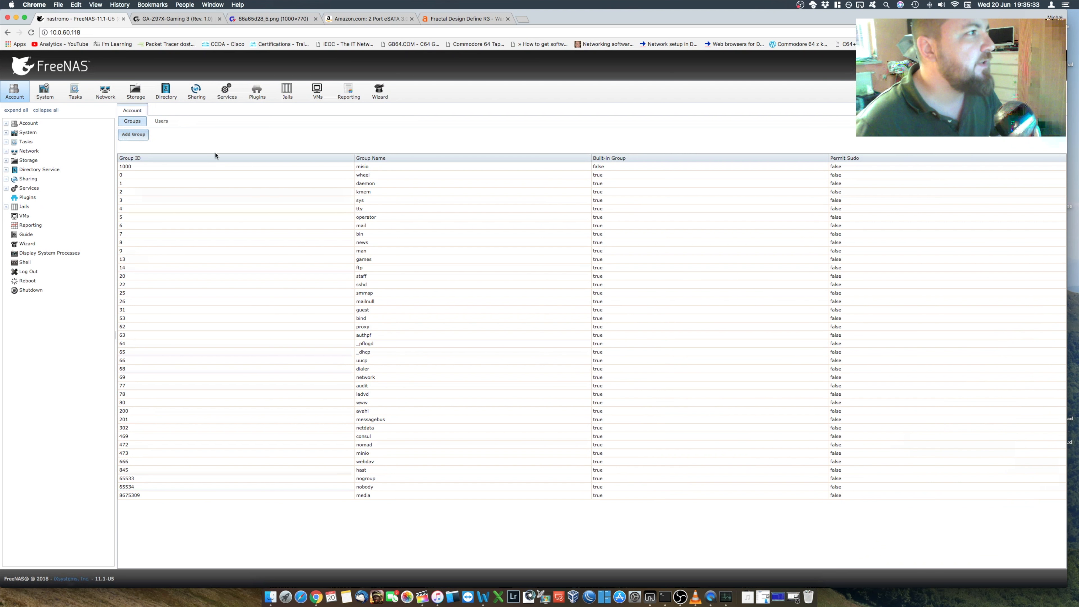
left_click(243, 168)
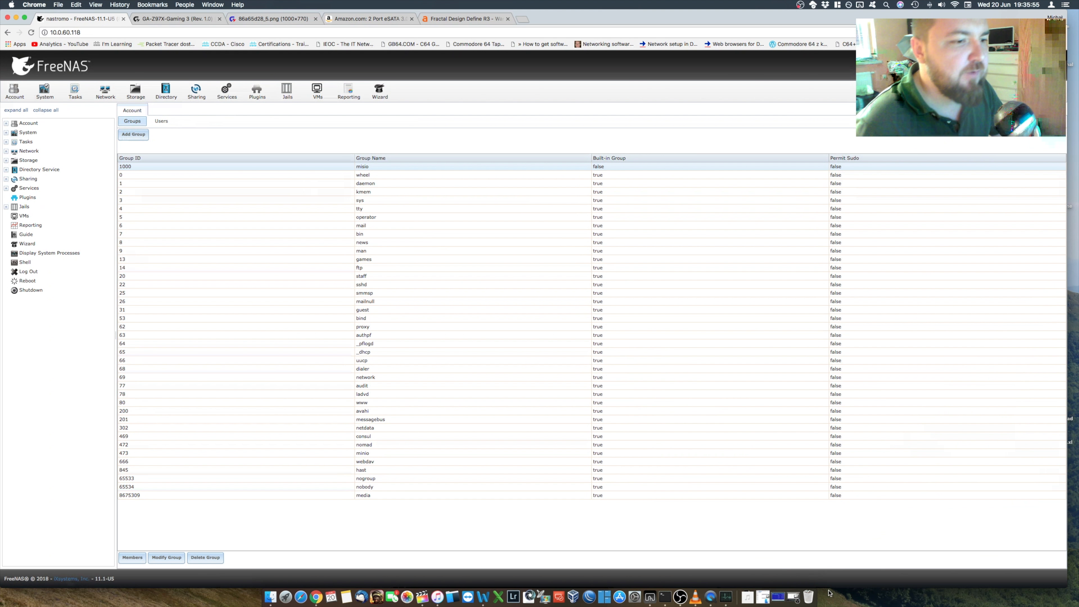
left_click(780, 597)
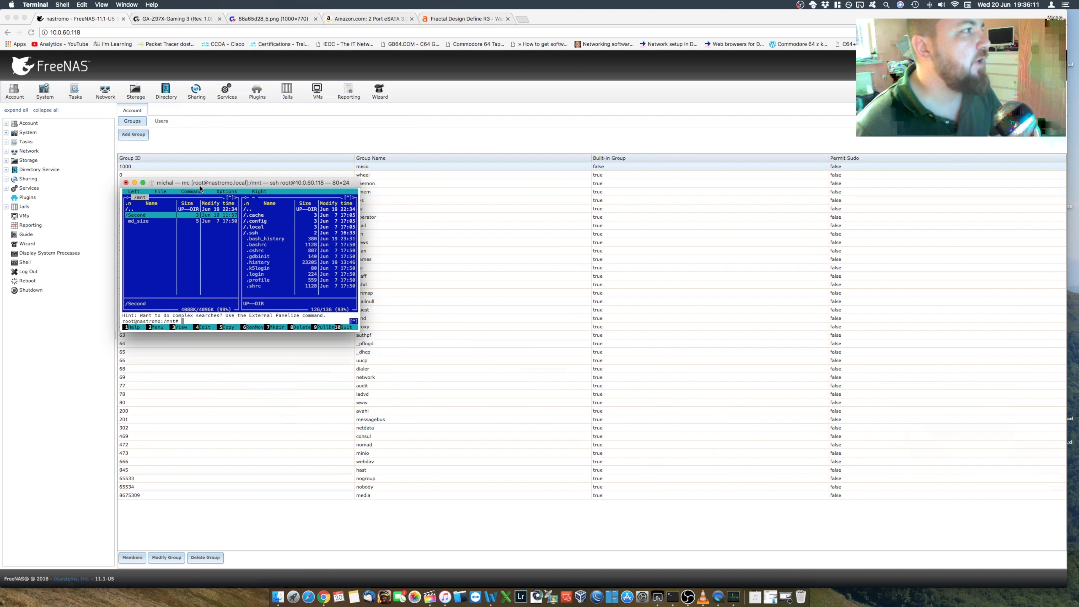
left_click(134, 183)
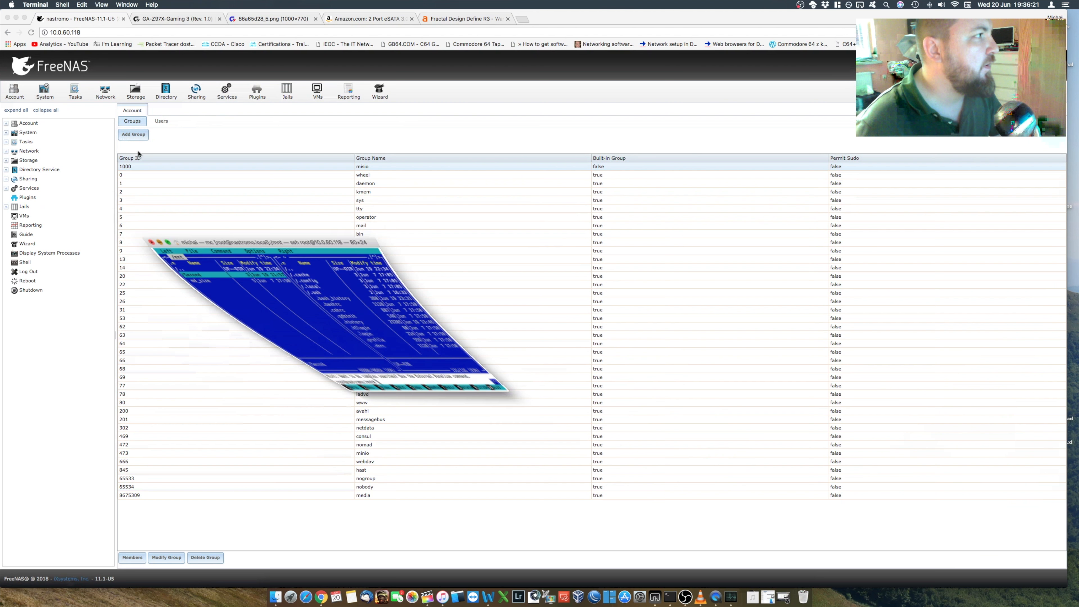
Step: View the list of user accounts and inspect the form for adding a user, closing it without creating one
left_click(162, 122)
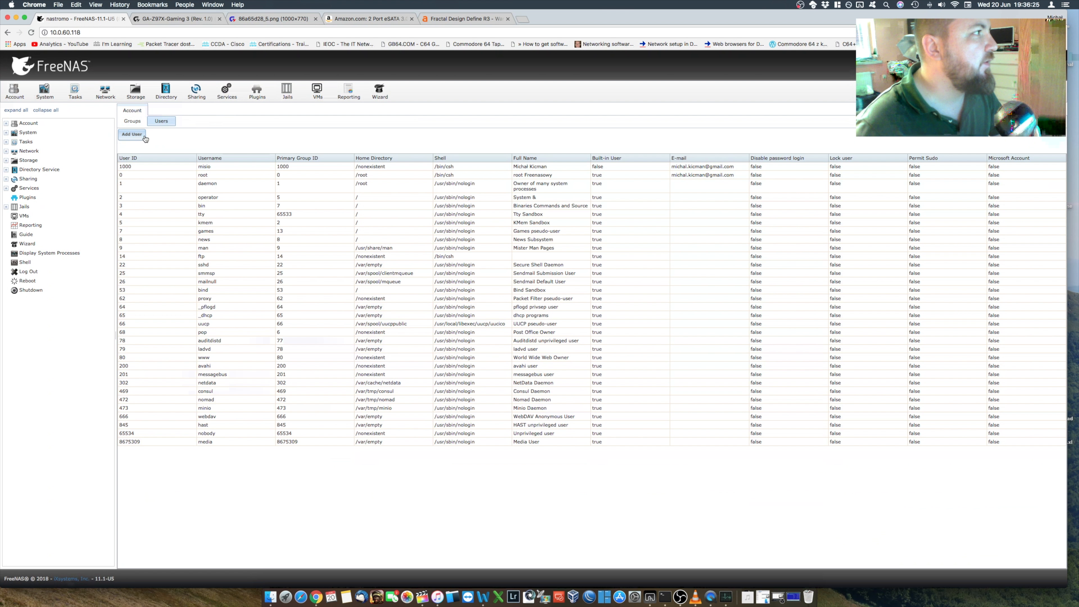
left_click(135, 135)
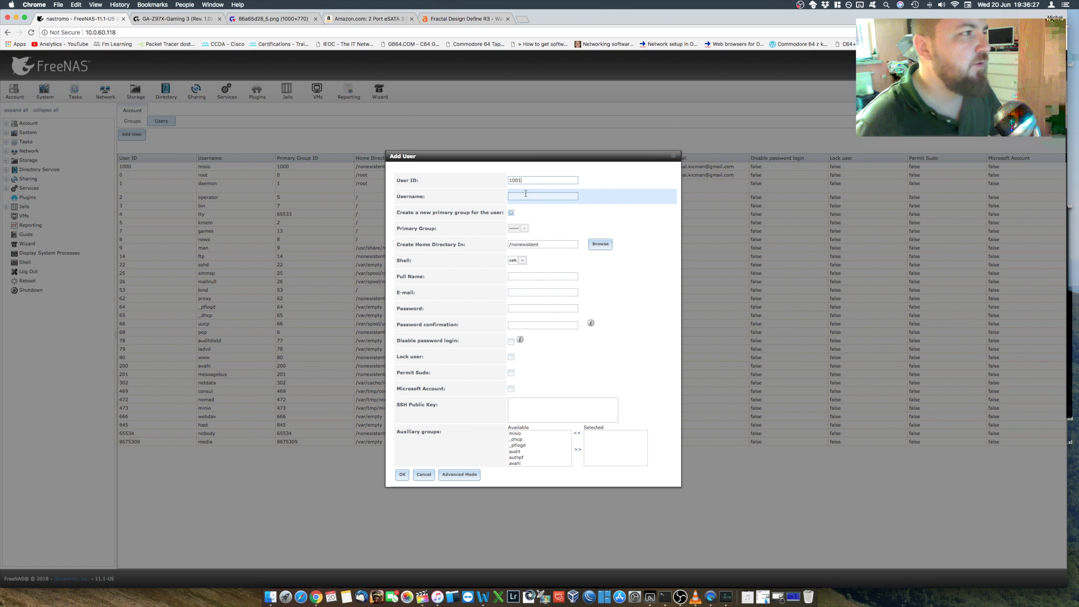
left_click(424, 474)
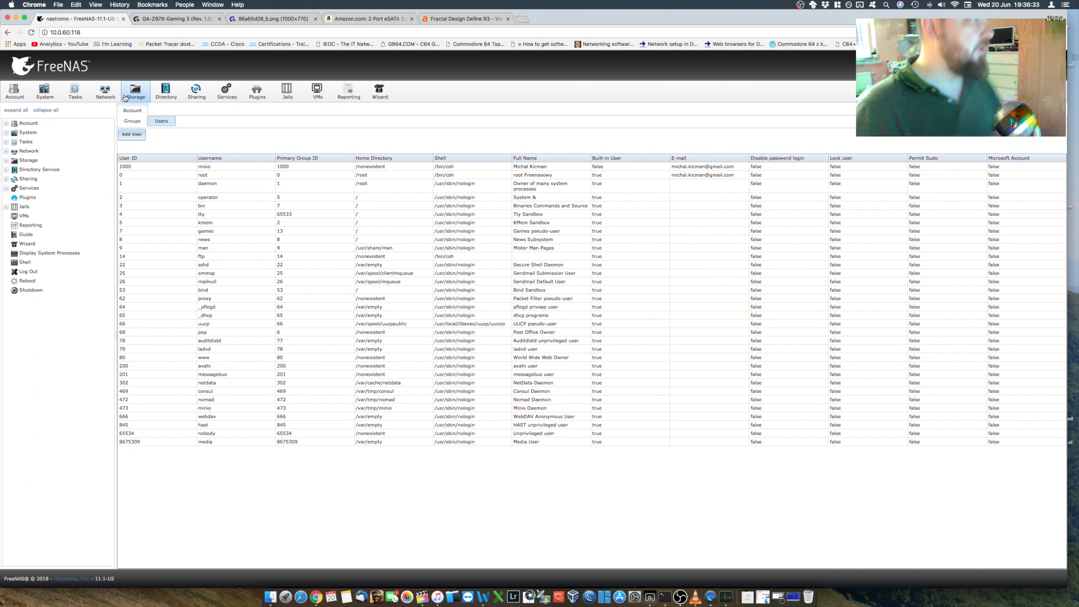
Step: View the list of disks under storage and inspect the edit form of disk da0, closing it without changes
left_click(136, 91)
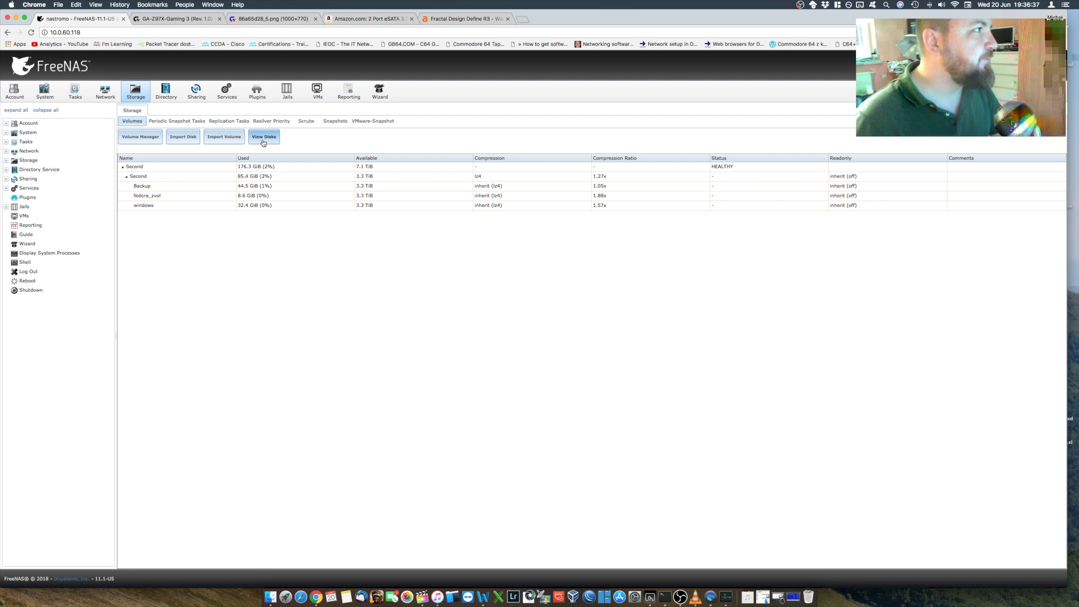
left_click(263, 137)
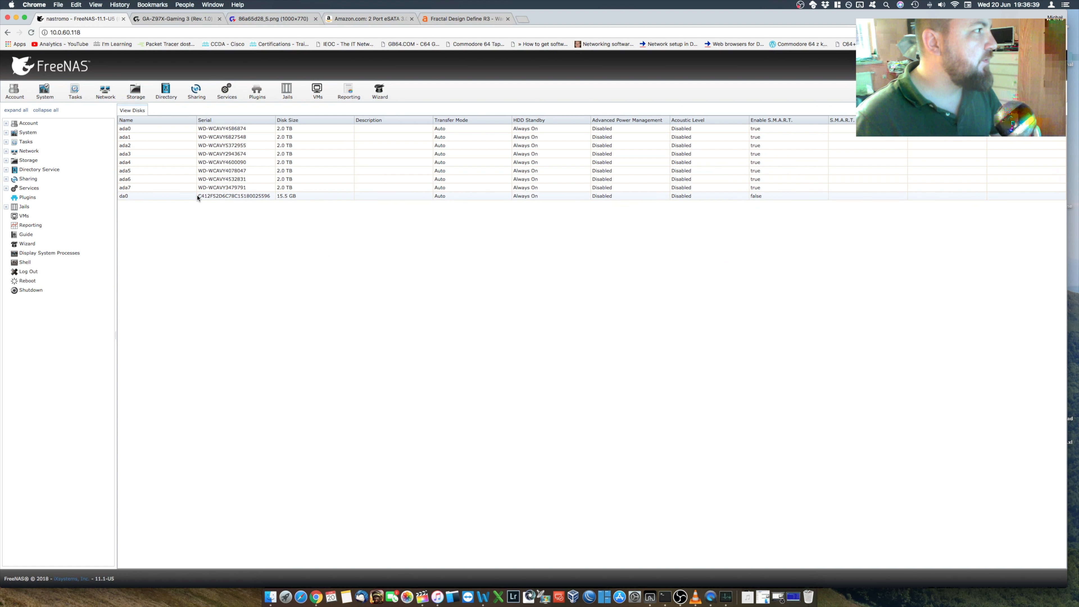
double_click(197, 196)
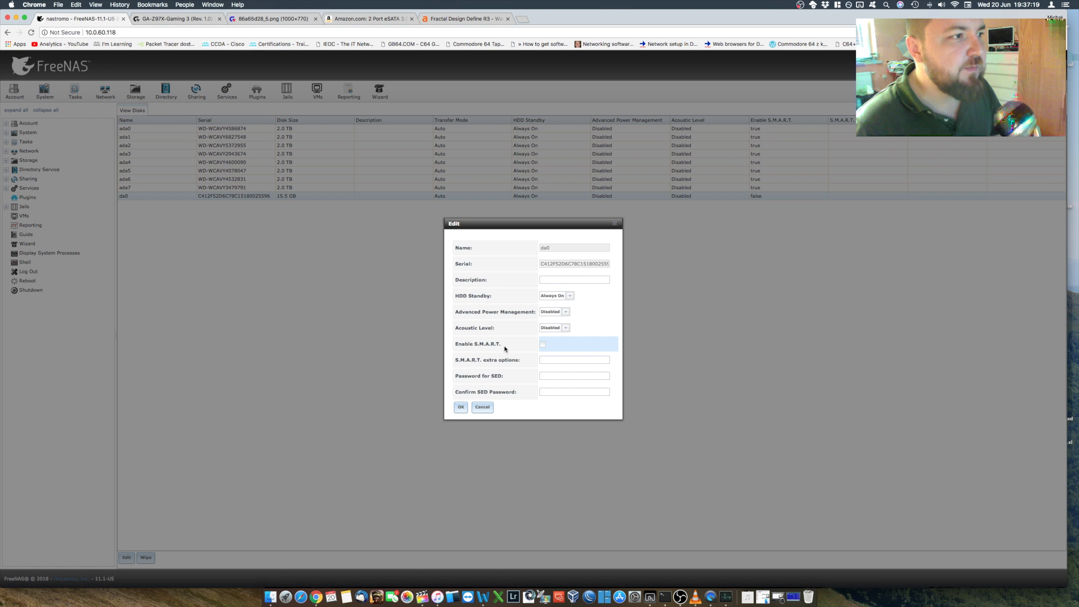
left_click(614, 223)
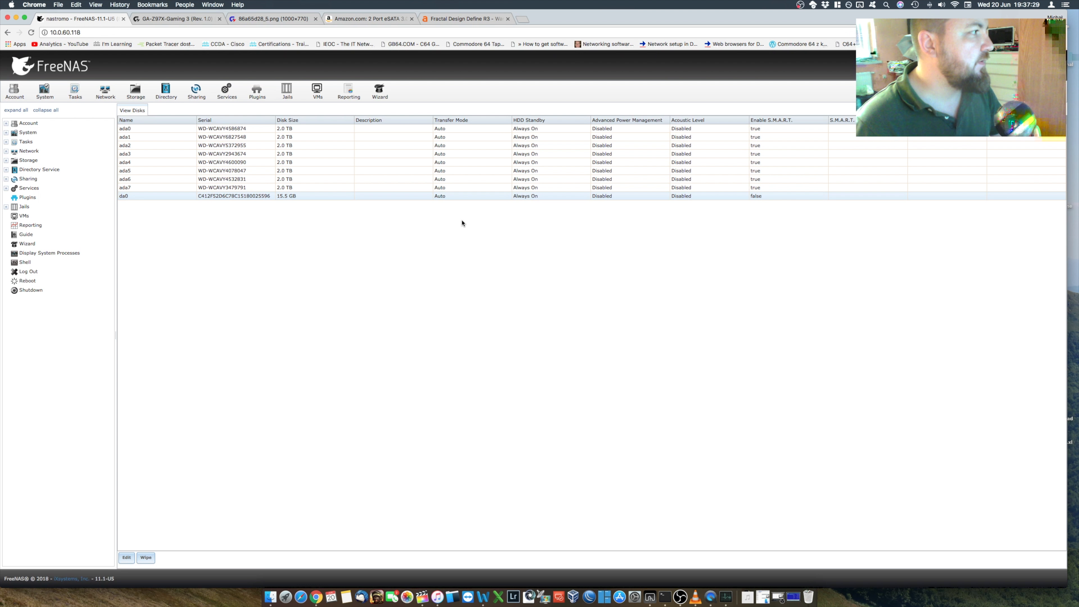
Step: Inspect the S.M.A.R.T. service settings without changing them, and view the overview of all services
left_click(38, 235)
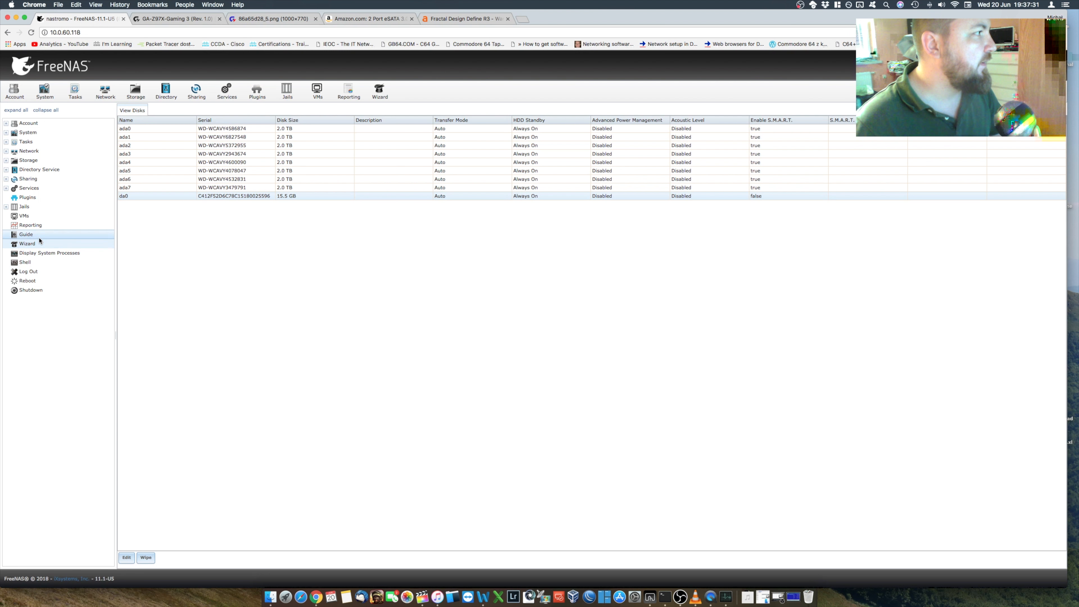
left_click(11, 190)
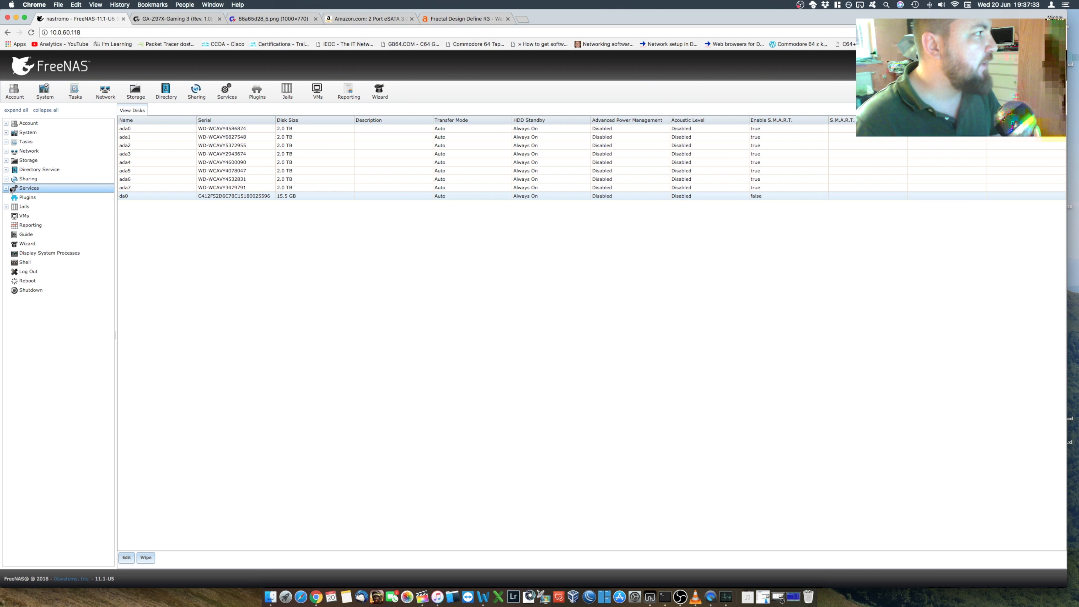
left_click(42, 290)
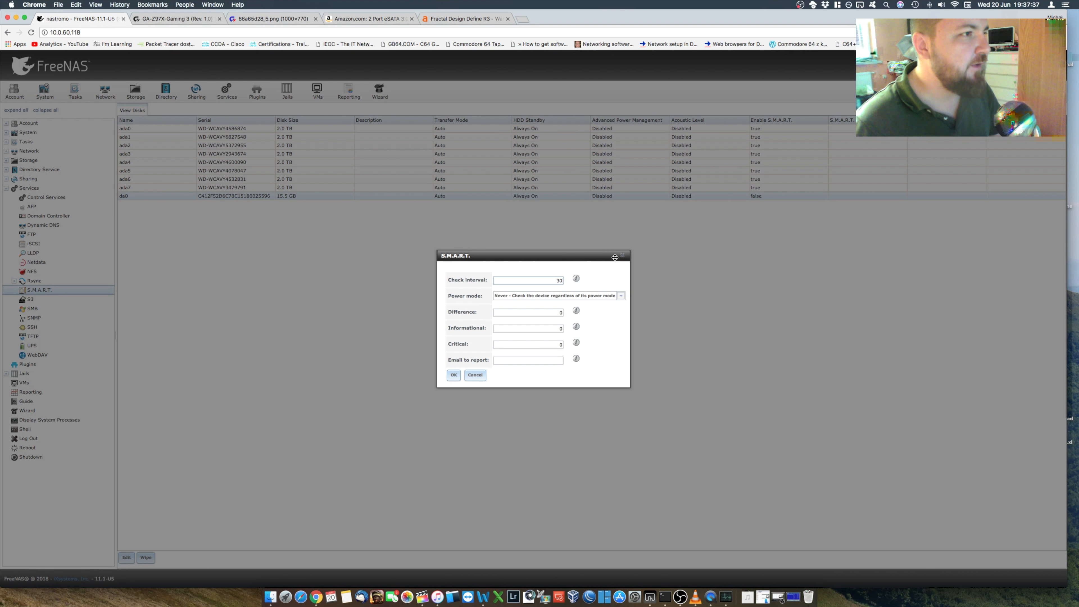
left_click(622, 255)
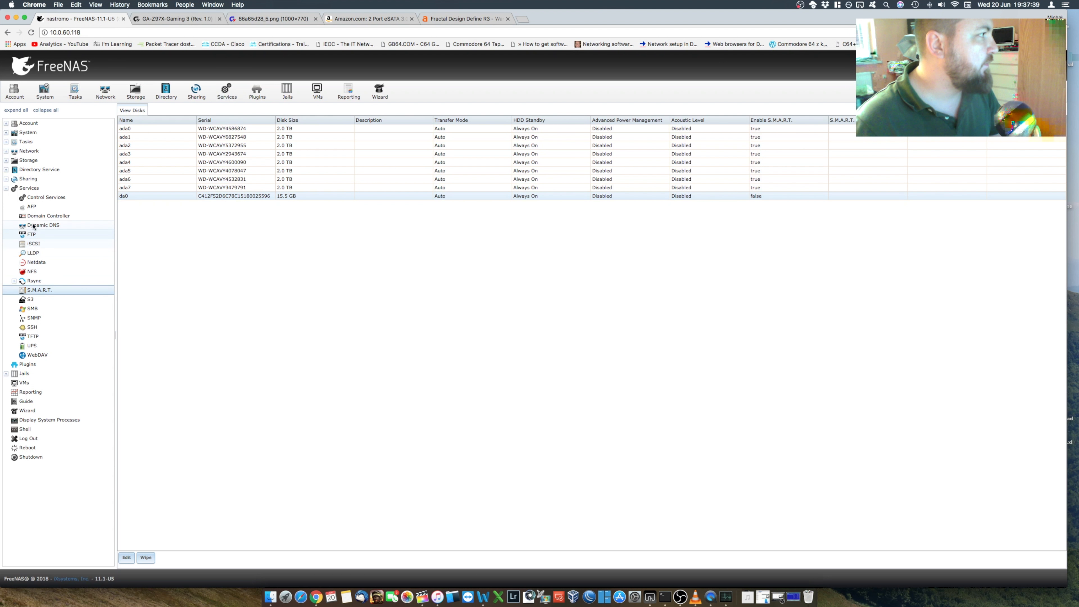
left_click(28, 190)
left_click(28, 190)
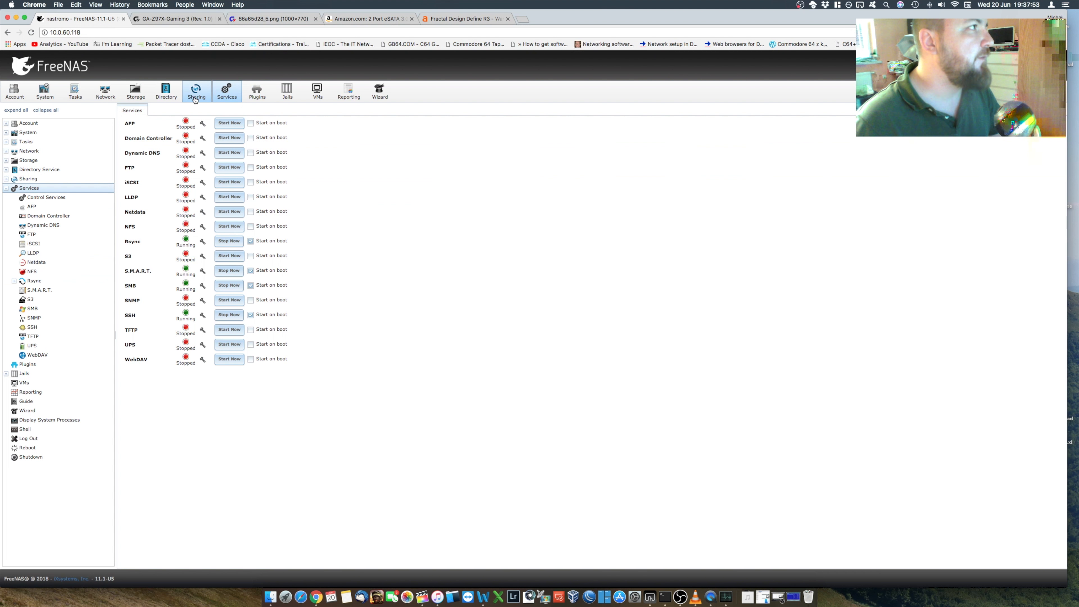
Step: Review the system information and update settings, and return to the list of storage volumes
left_click(141, 95)
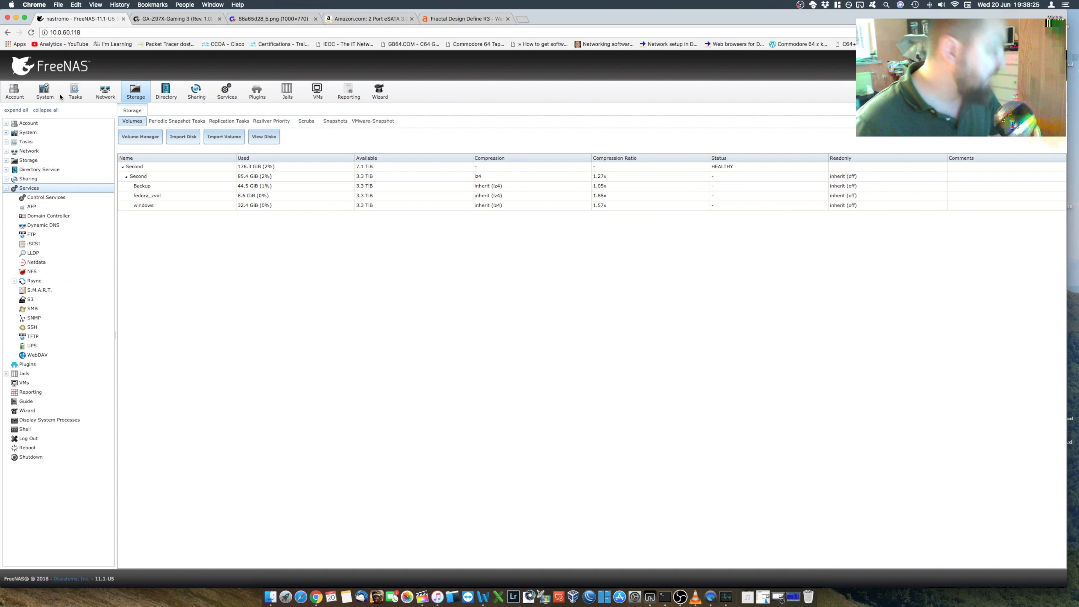
left_click(45, 93)
left_click(350, 121)
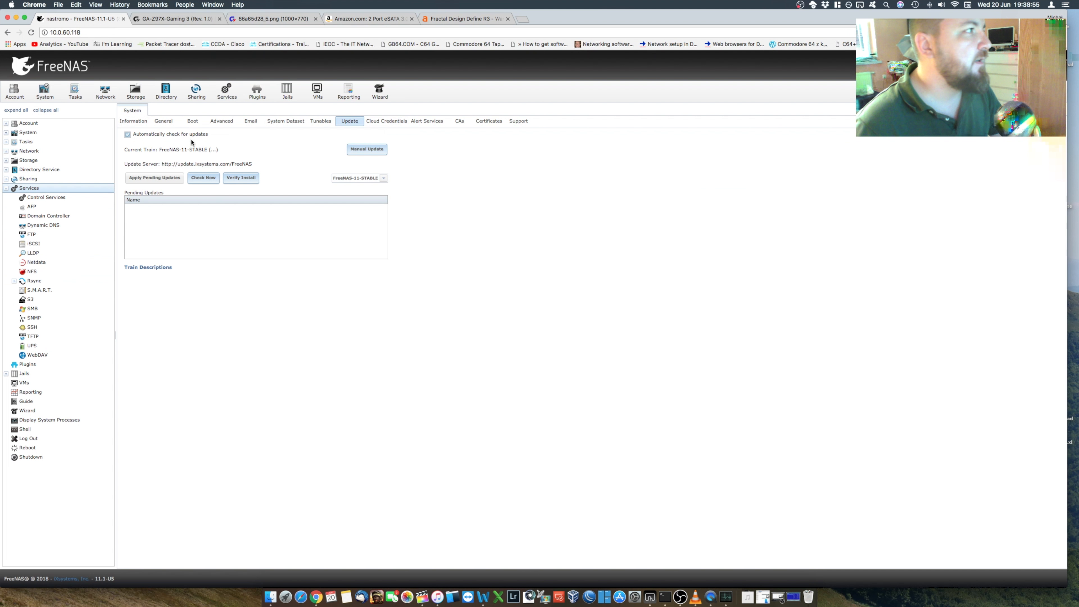
left_click(47, 96)
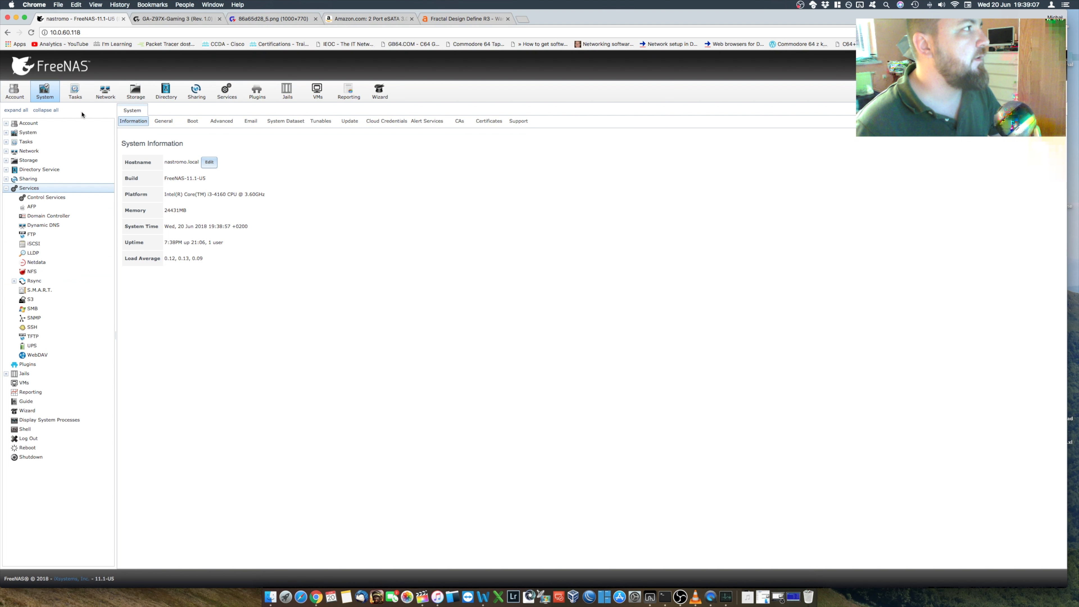
left_click(340, 122)
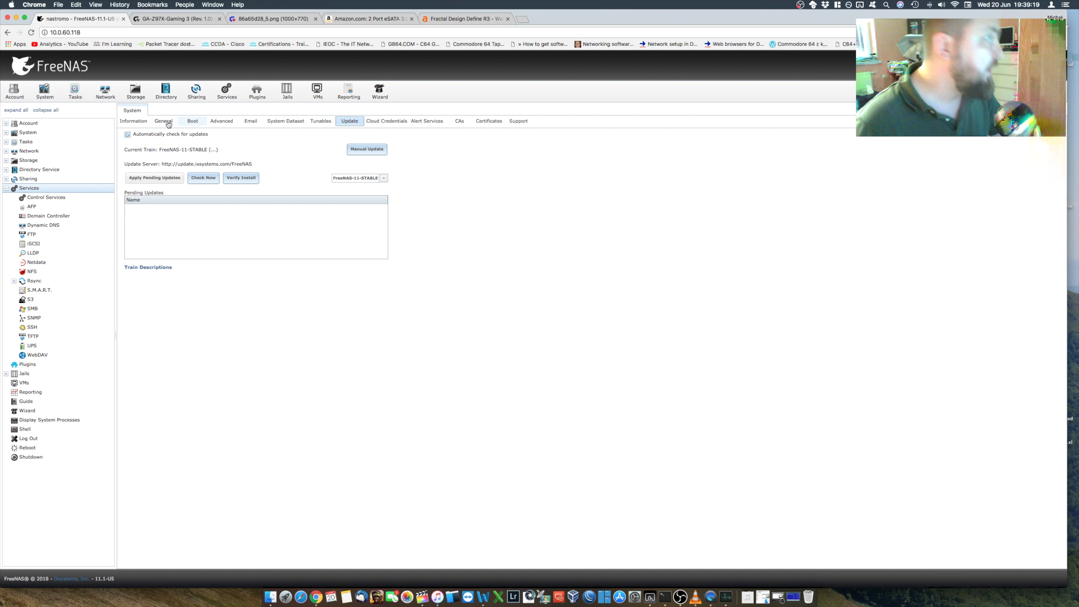
left_click(141, 93)
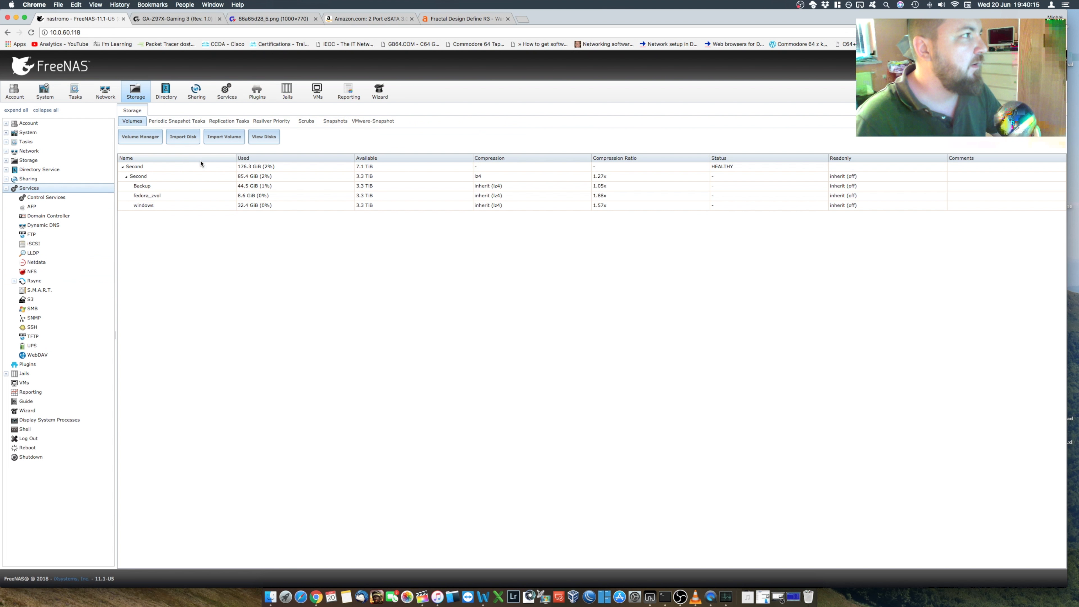
left_click(137, 91)
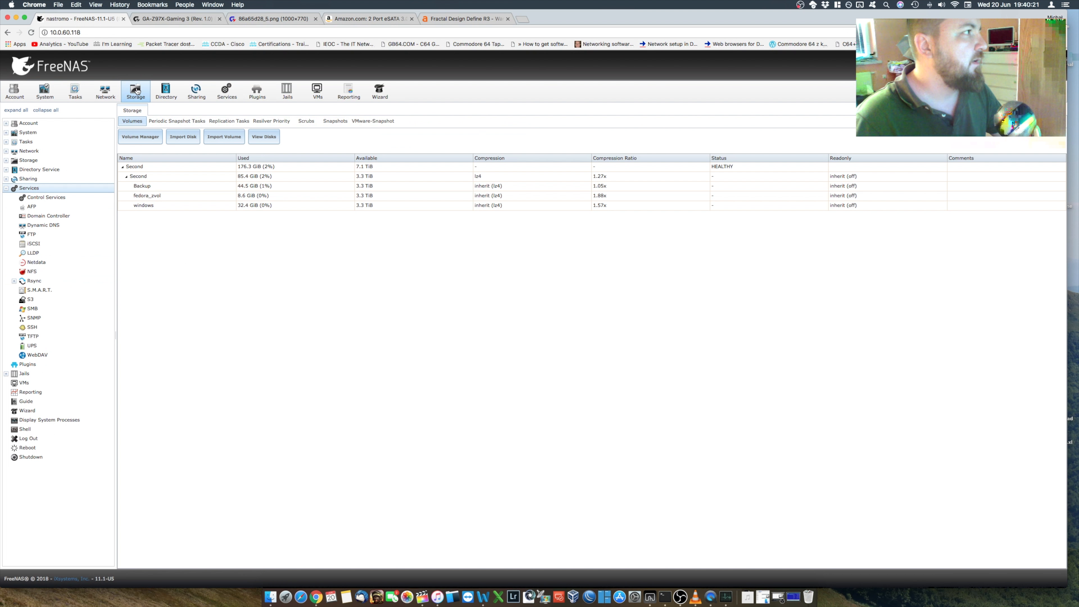
left_click(142, 135)
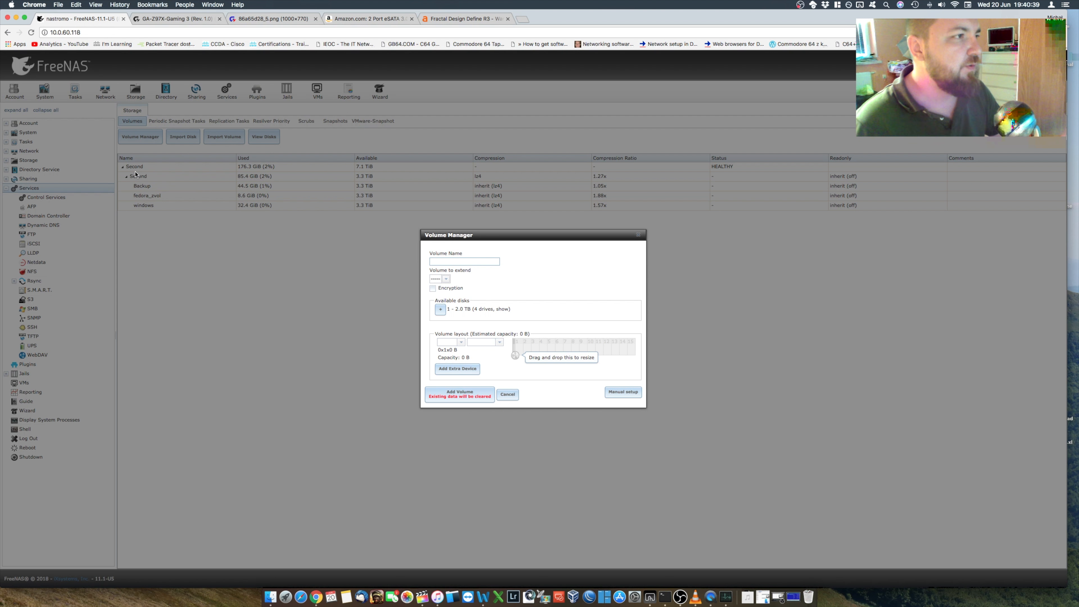
type("First")
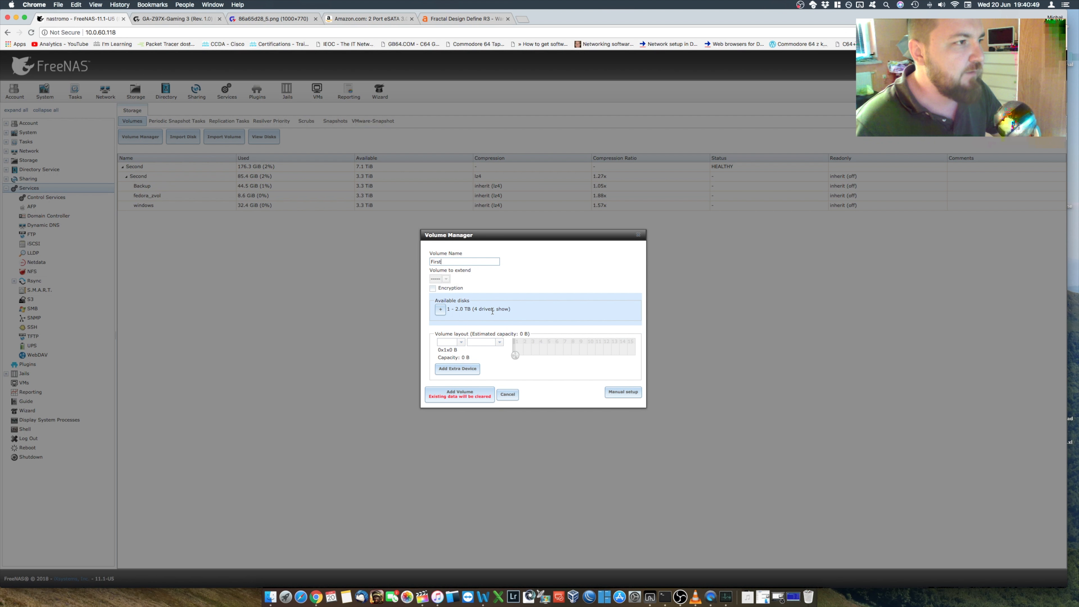
left_click_drag(515, 355, 571, 360)
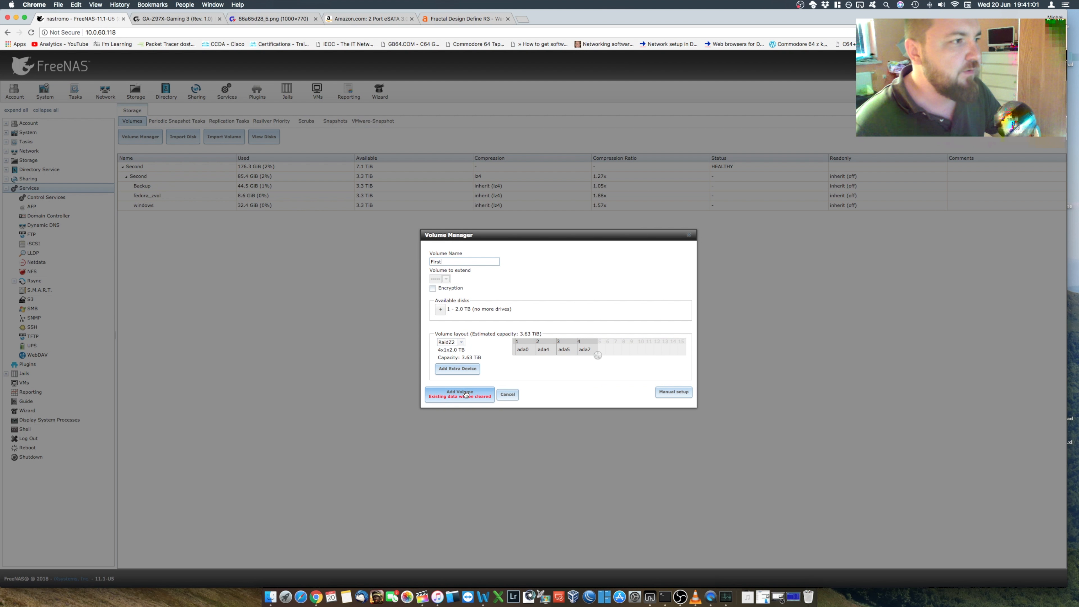
left_click(459, 343)
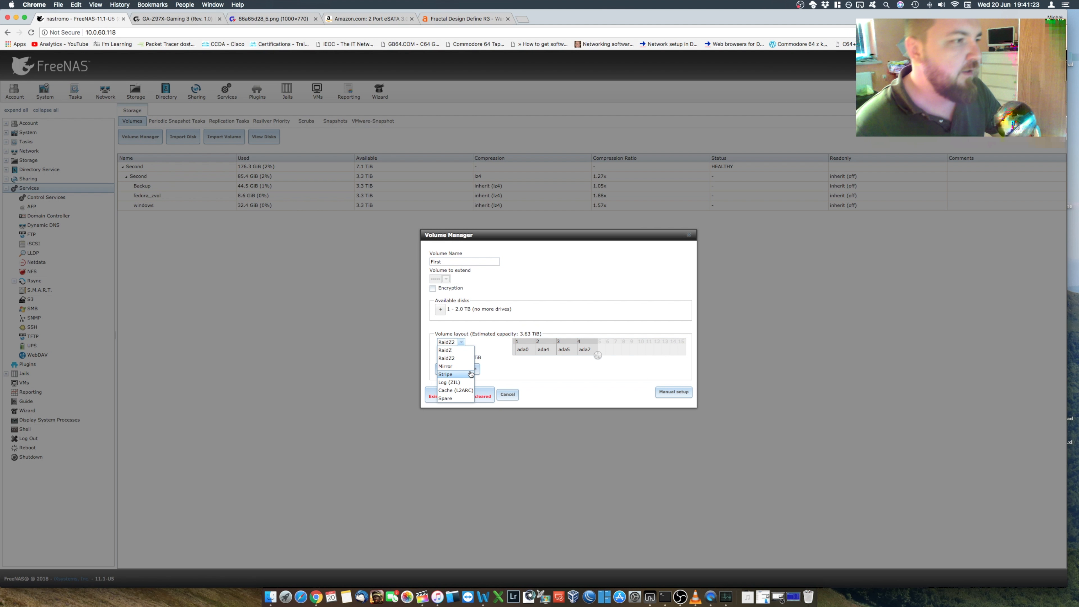
left_click(573, 374)
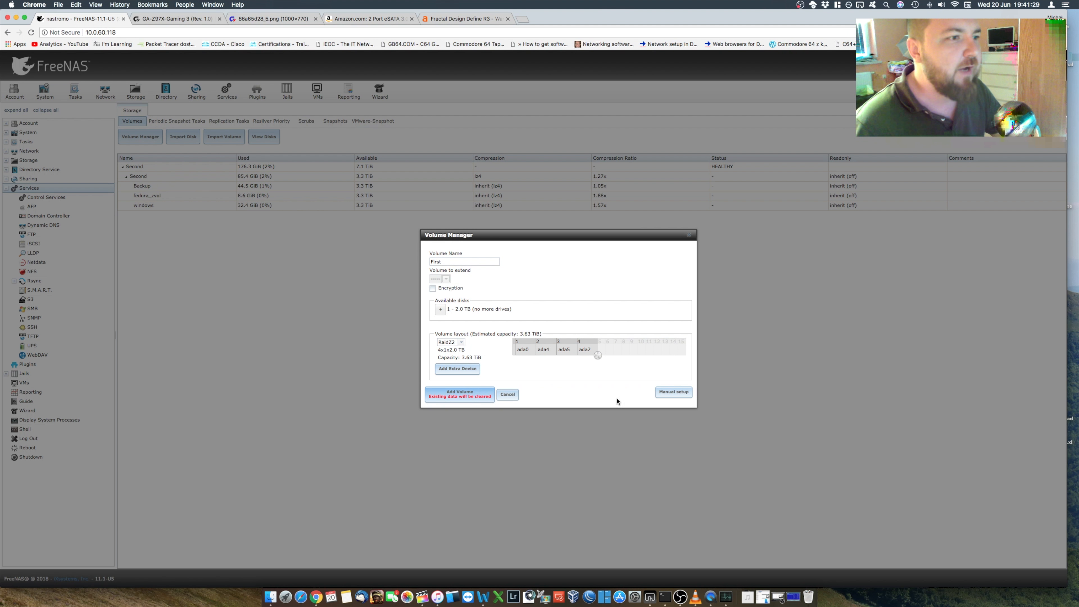
left_click(674, 391)
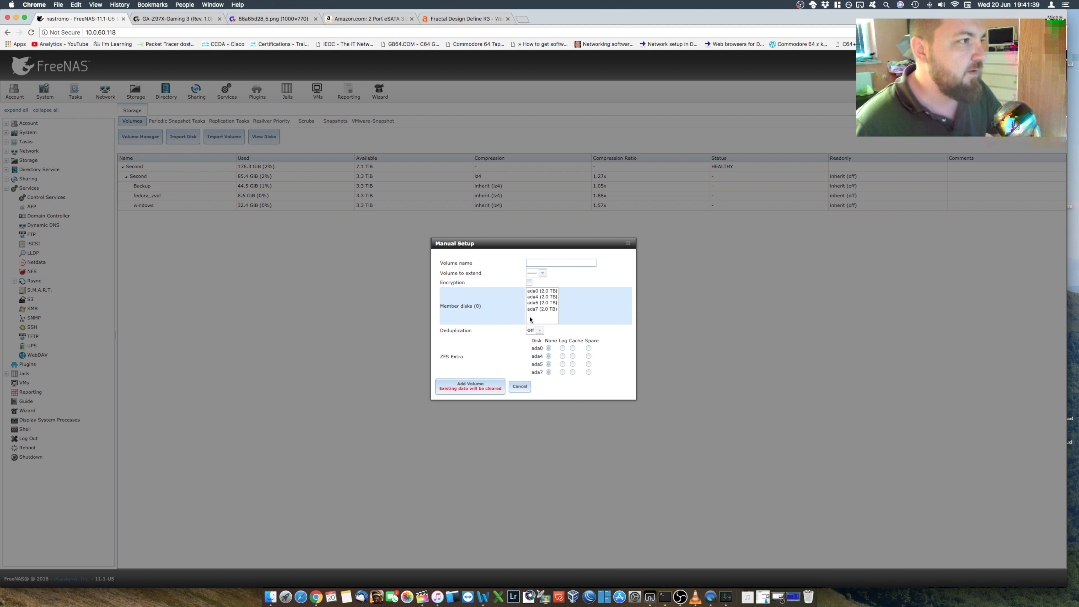
left_click(519, 386)
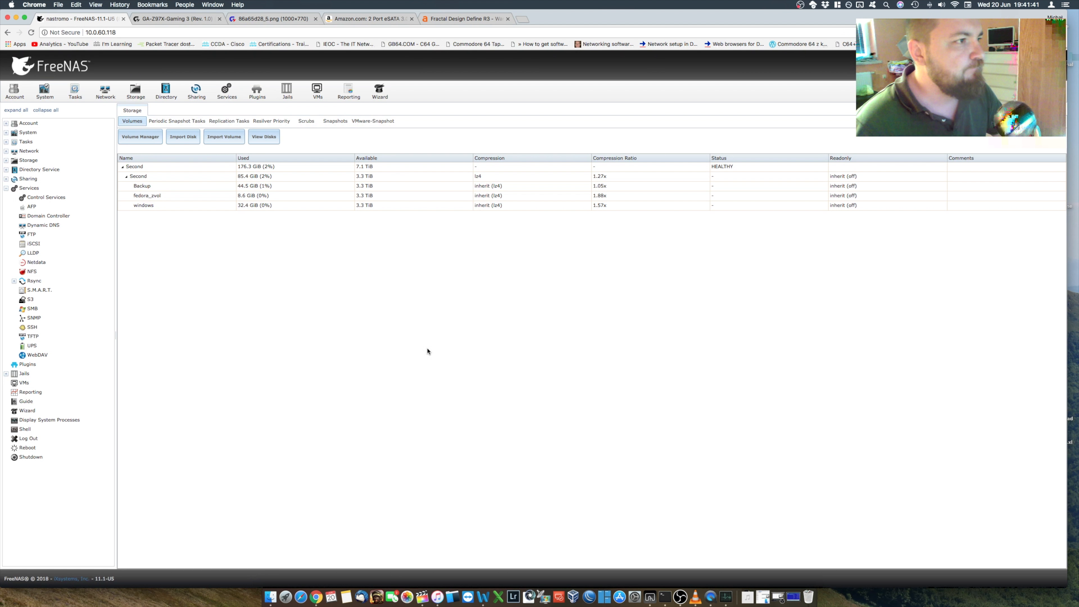
Step: Create a volume named First with a RaidZ2 layout from the four available 2.0 TB disks
left_click(153, 141)
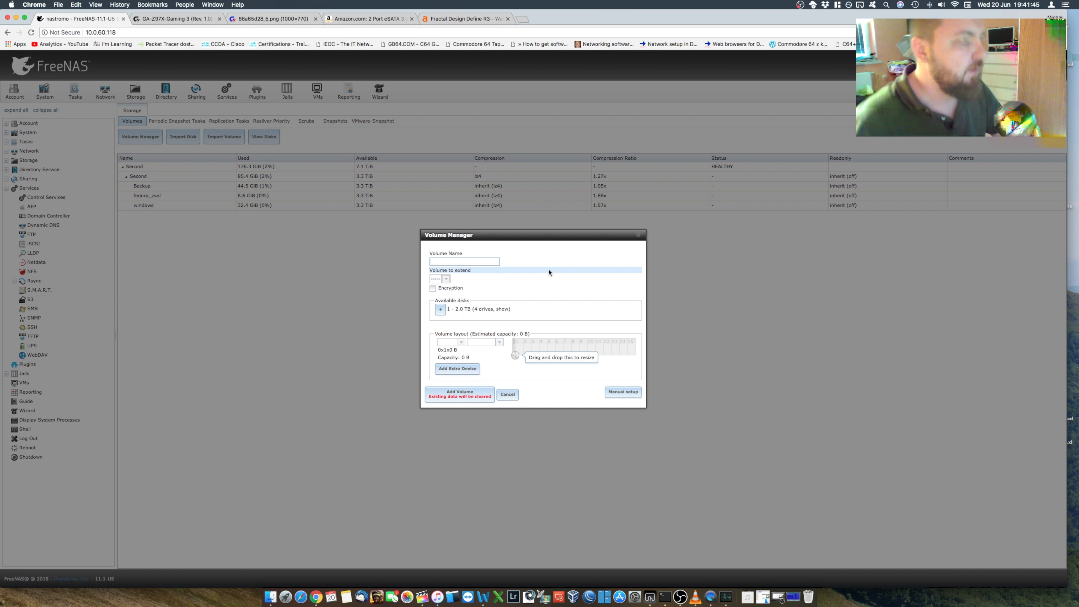
type("Fir")
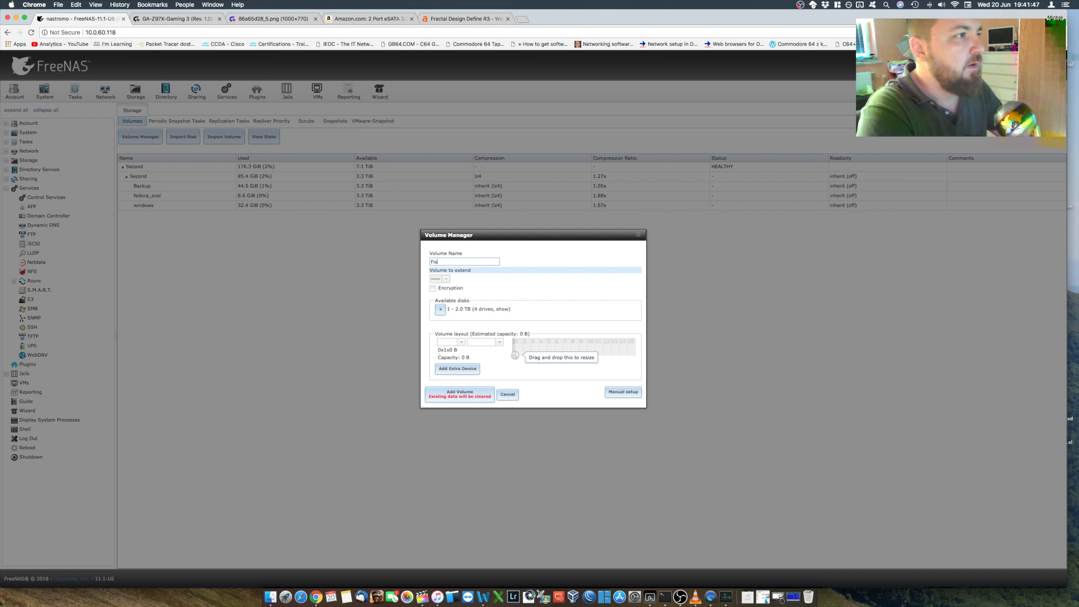
type("st")
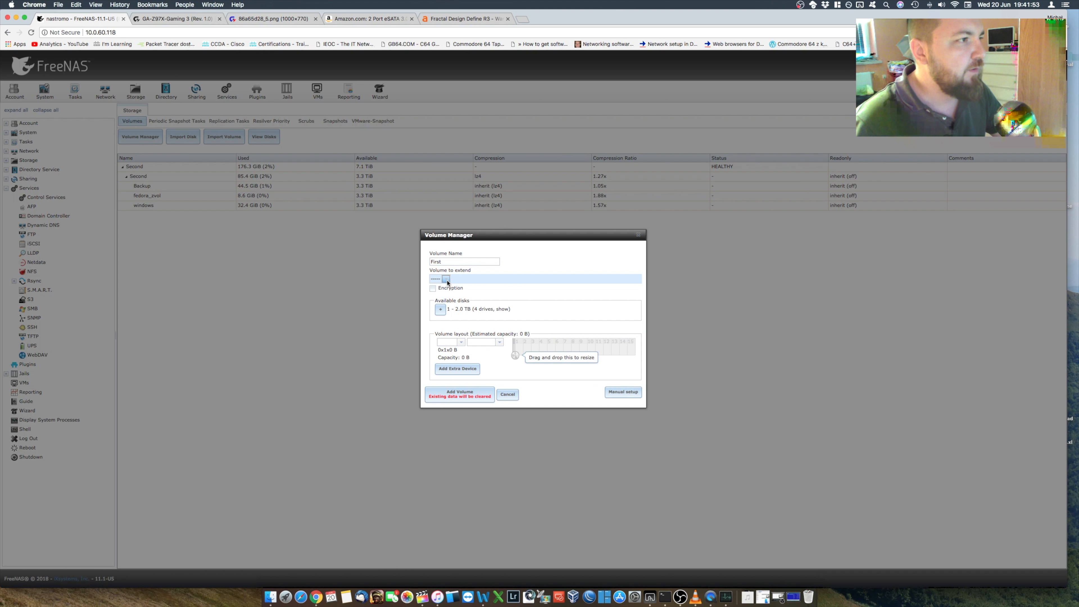
left_click_drag(515, 355, 594, 357)
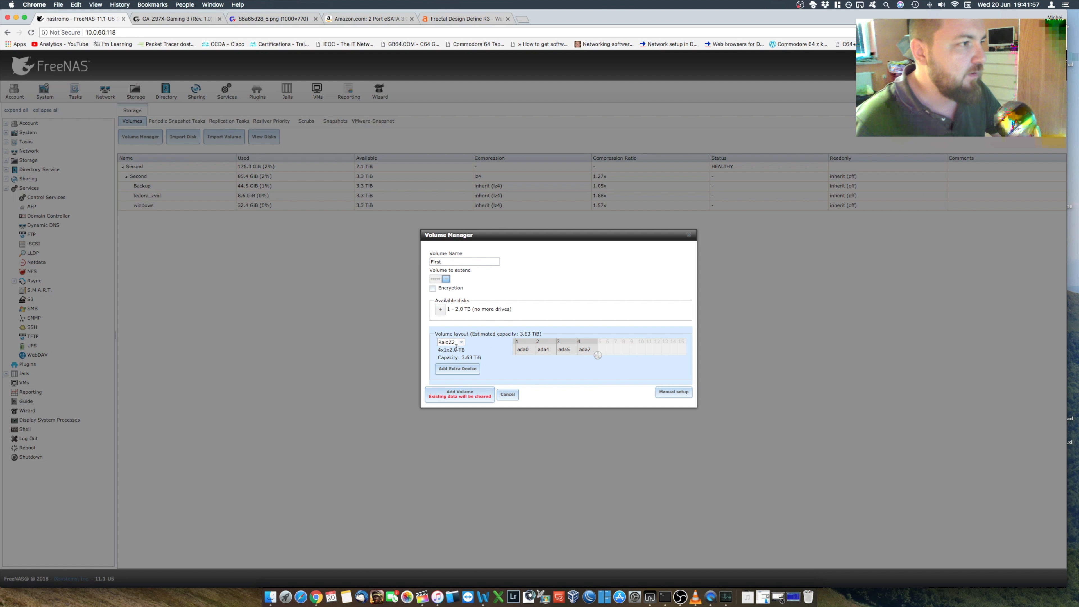
left_click(467, 399)
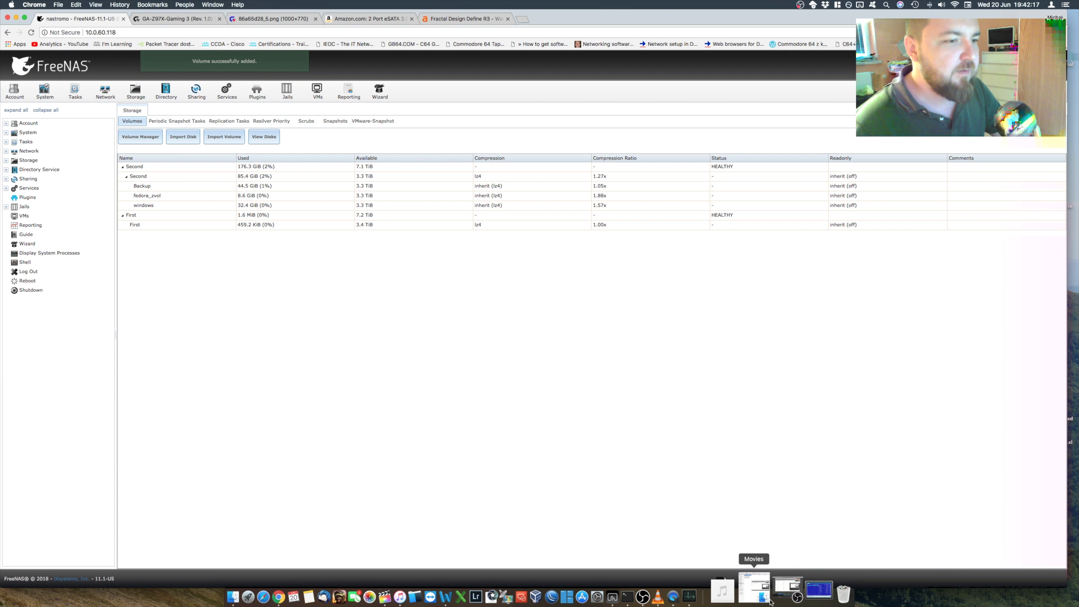
left_click(681, 592)
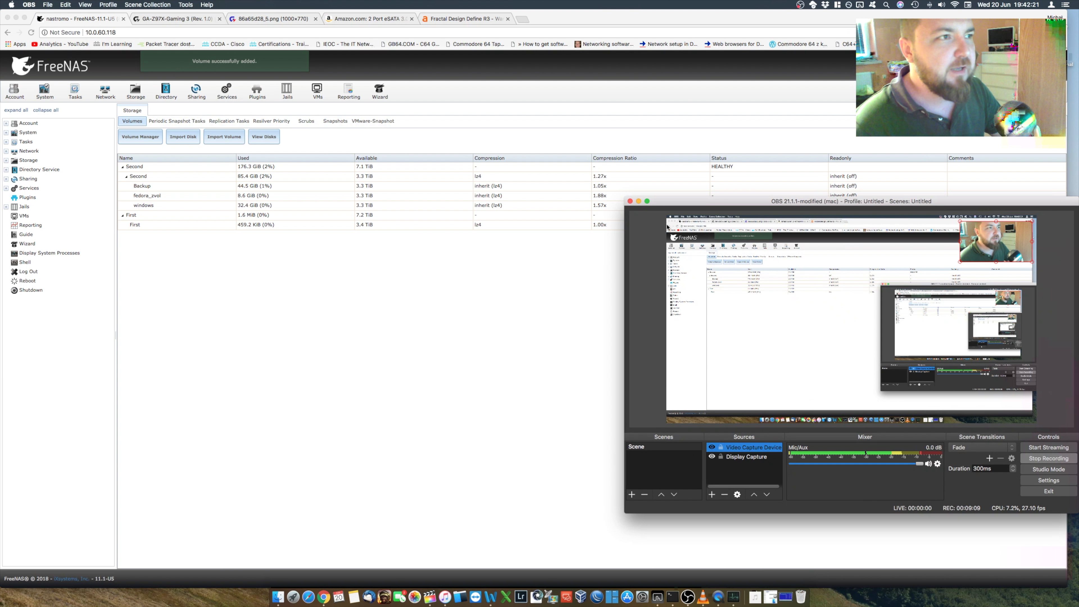
left_click(639, 201)
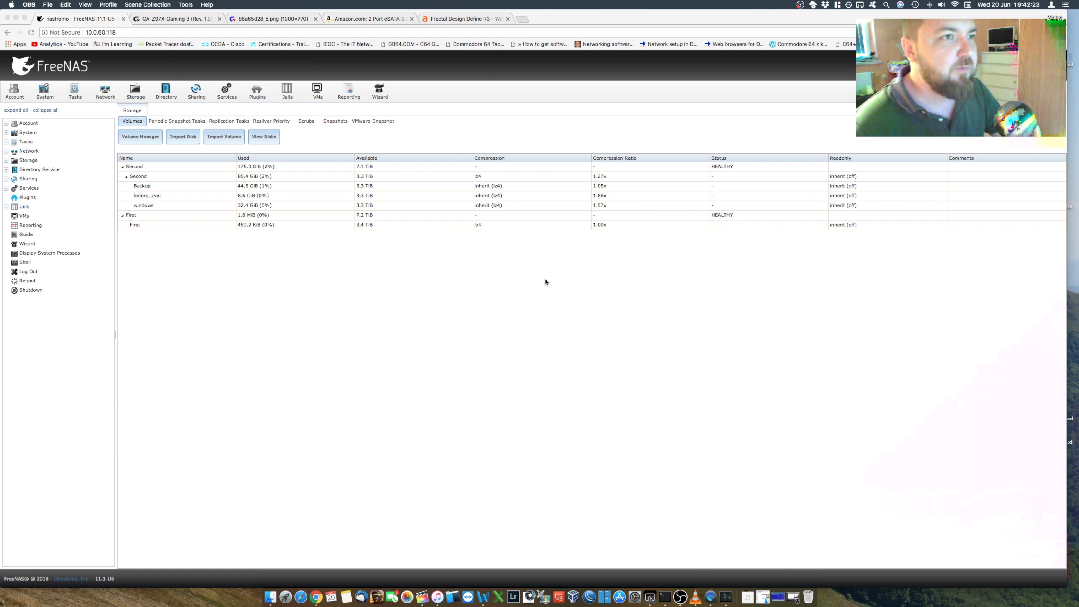
Step: Change the permissions of the First dataset, setting the owner user to misio and enabling write access for the group
left_click(172, 222)
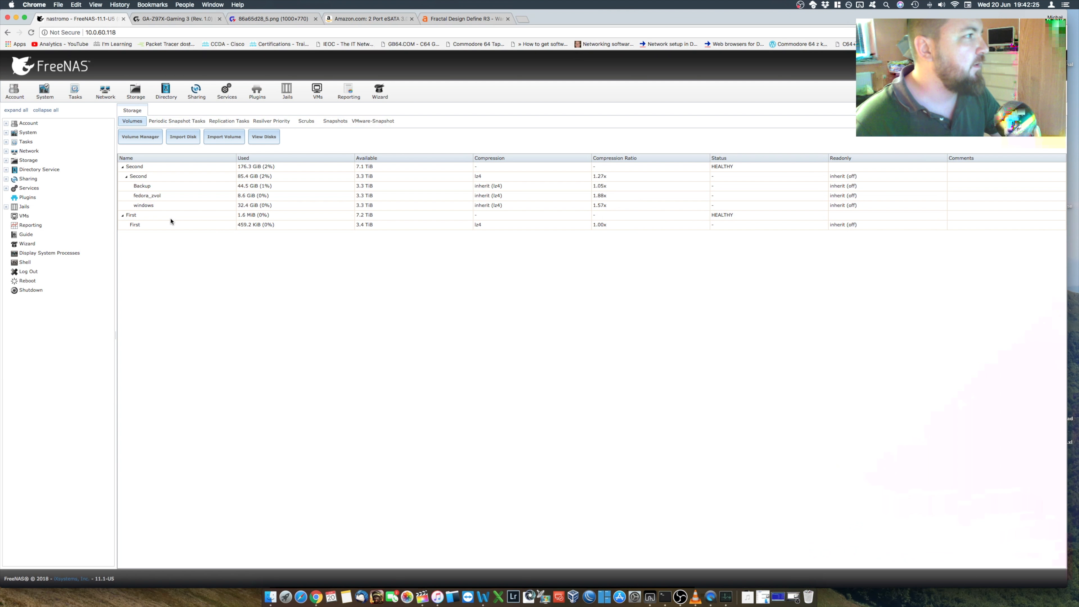
left_click(169, 214)
left_click(146, 224)
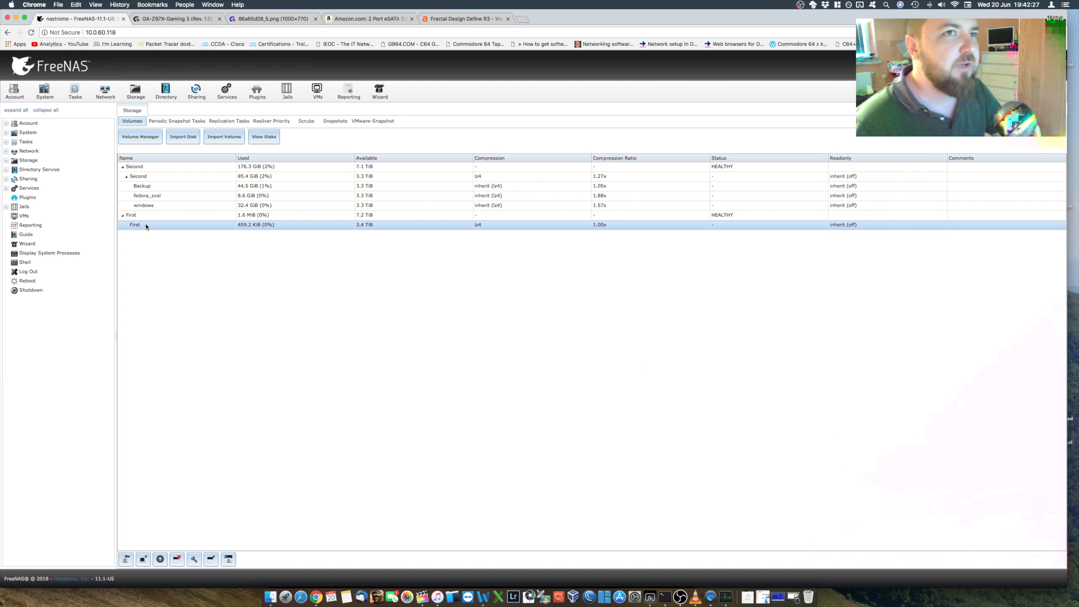
left_click(151, 218)
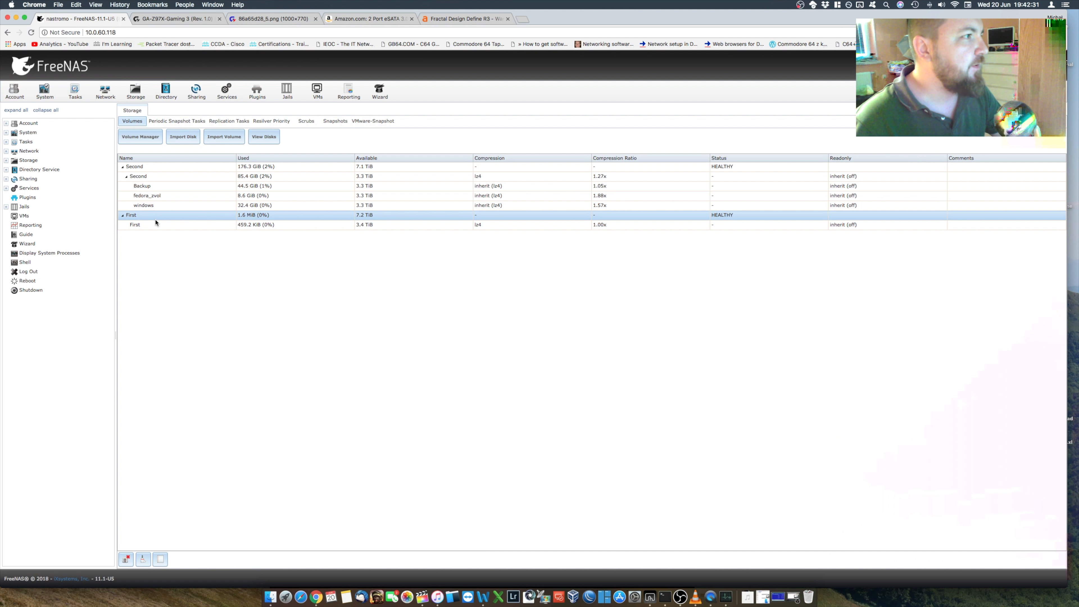
left_click(155, 224)
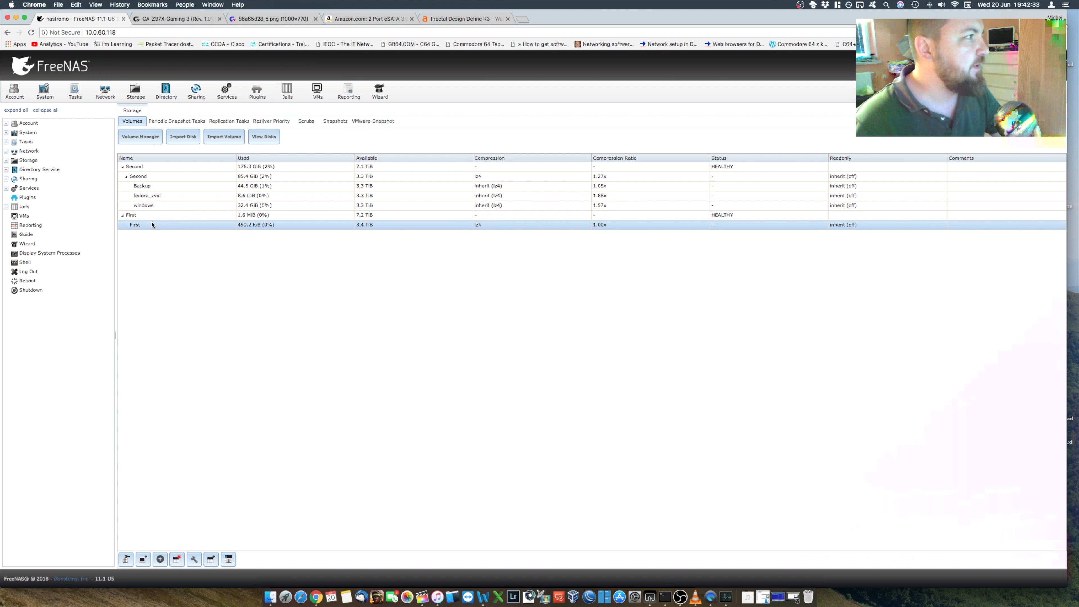
left_click(125, 560)
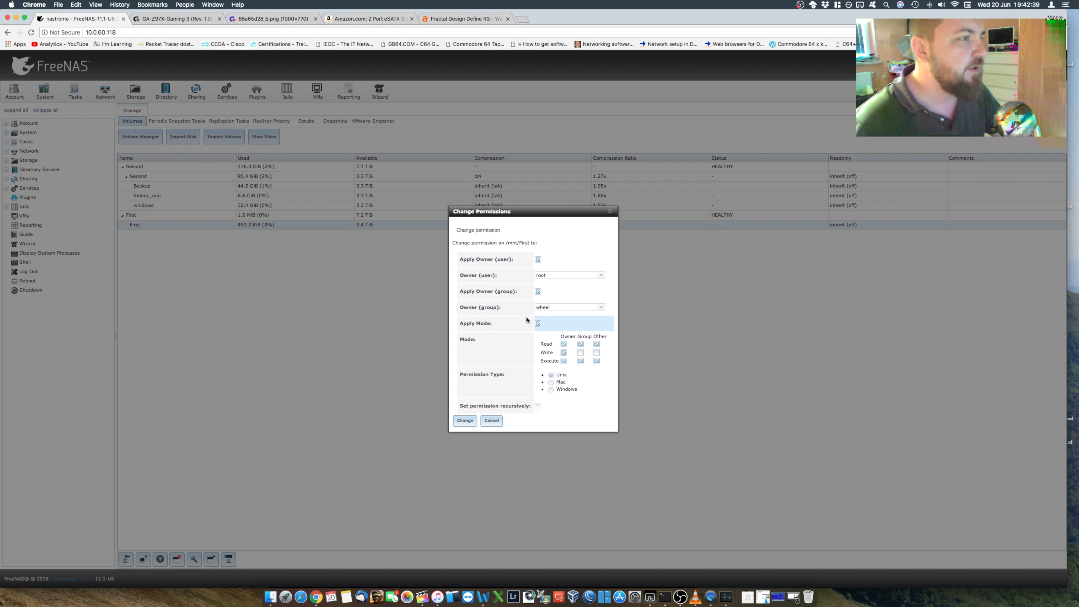
left_click(601, 276)
left_click(542, 283)
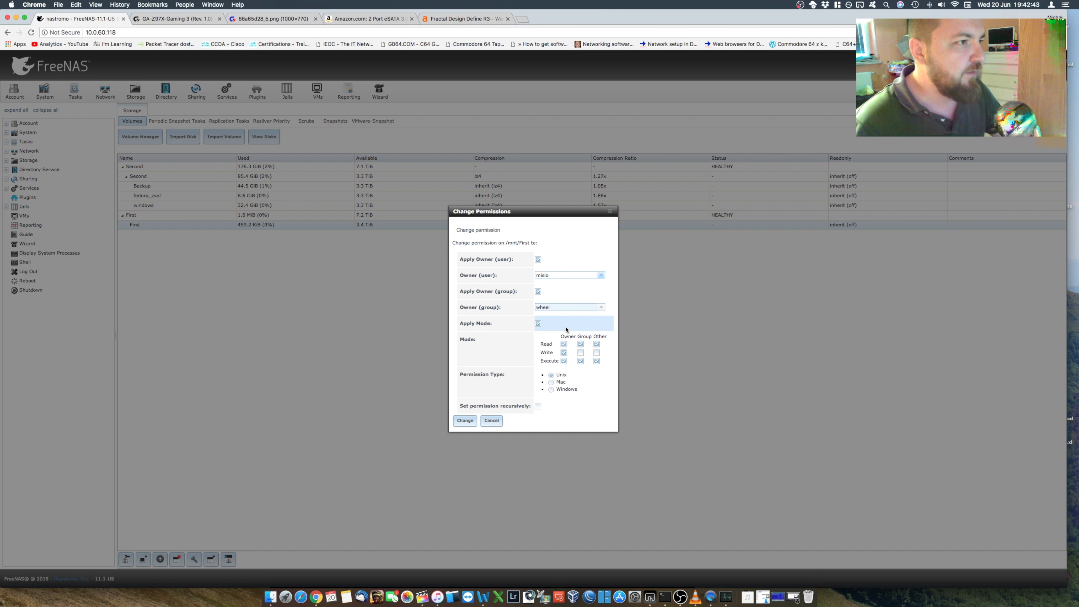
left_click(580, 352)
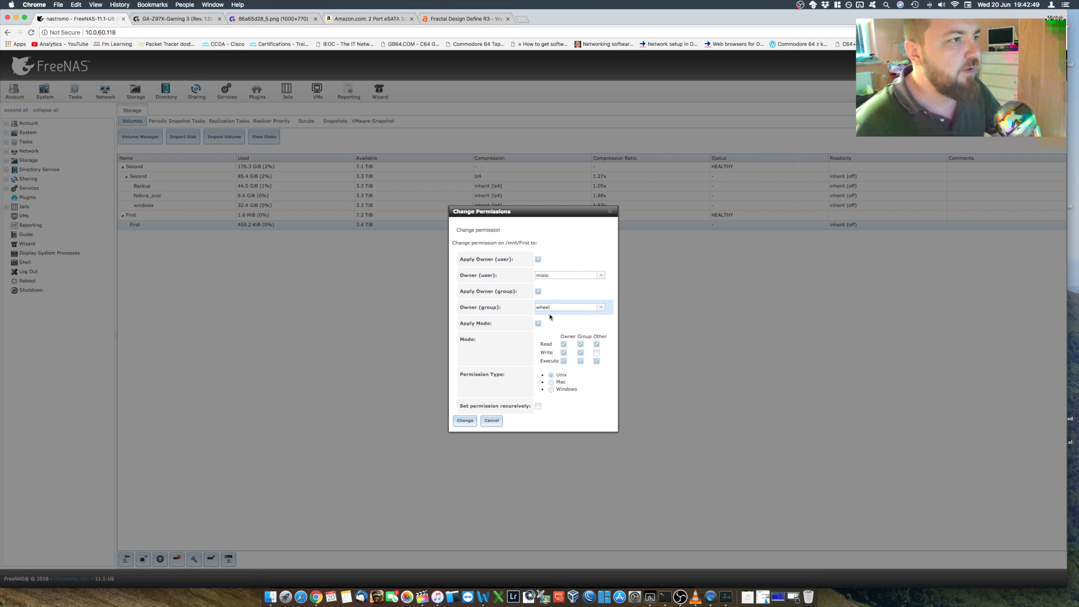
left_click(465, 421)
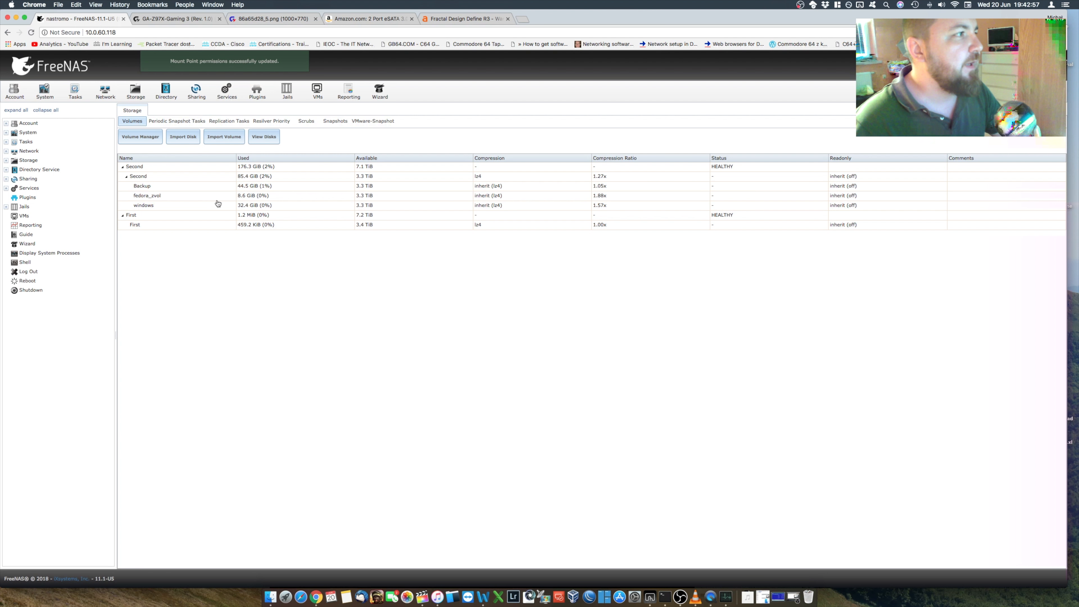
Step: Create a dataset named Data inside the First dataset, keeping the default options
left_click(148, 228)
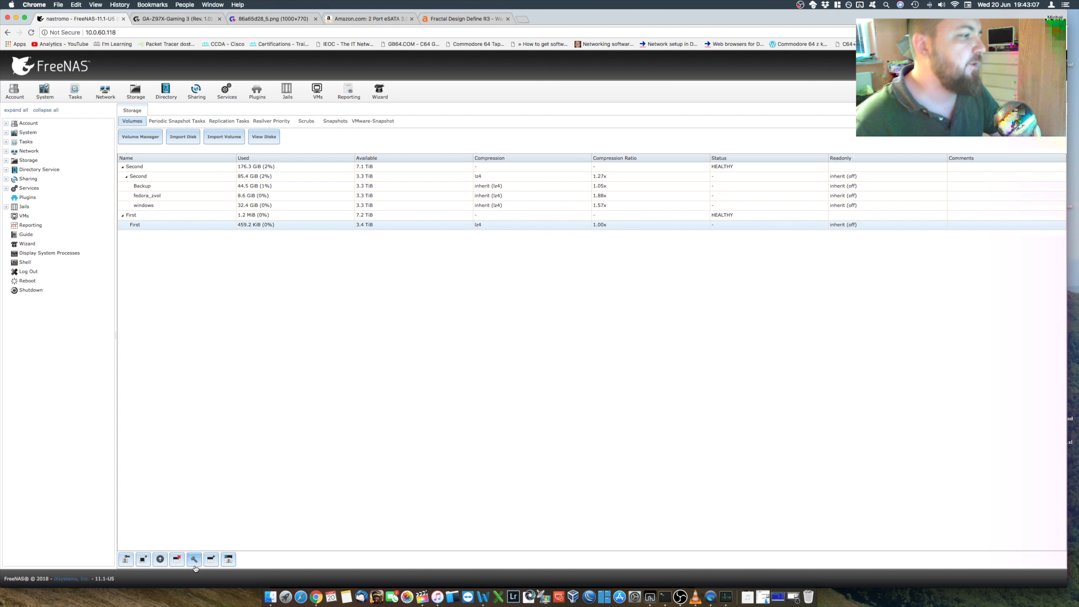
left_click(210, 560)
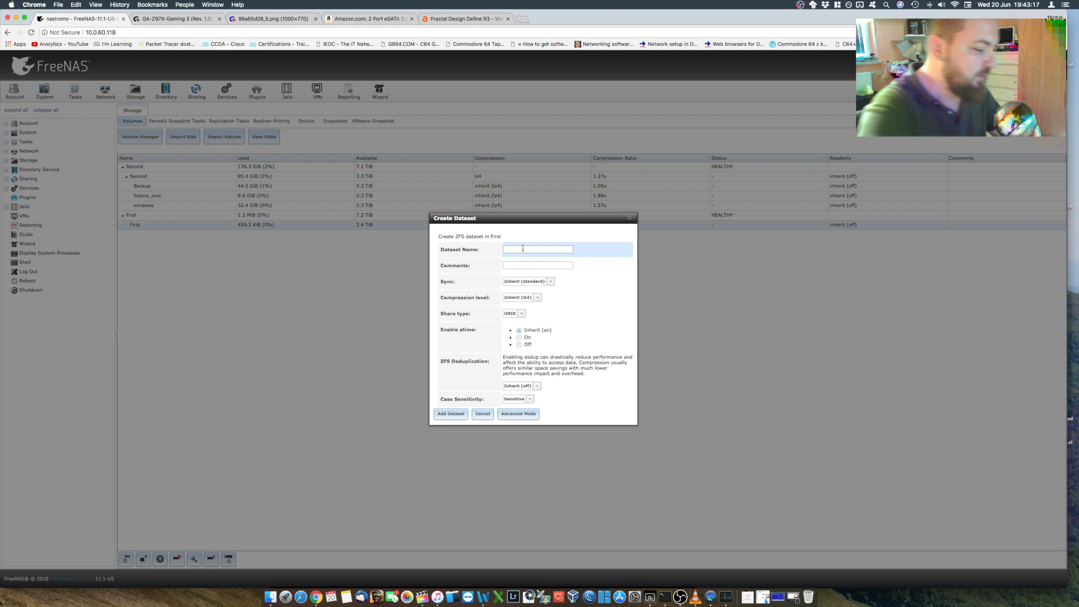
type("Data")
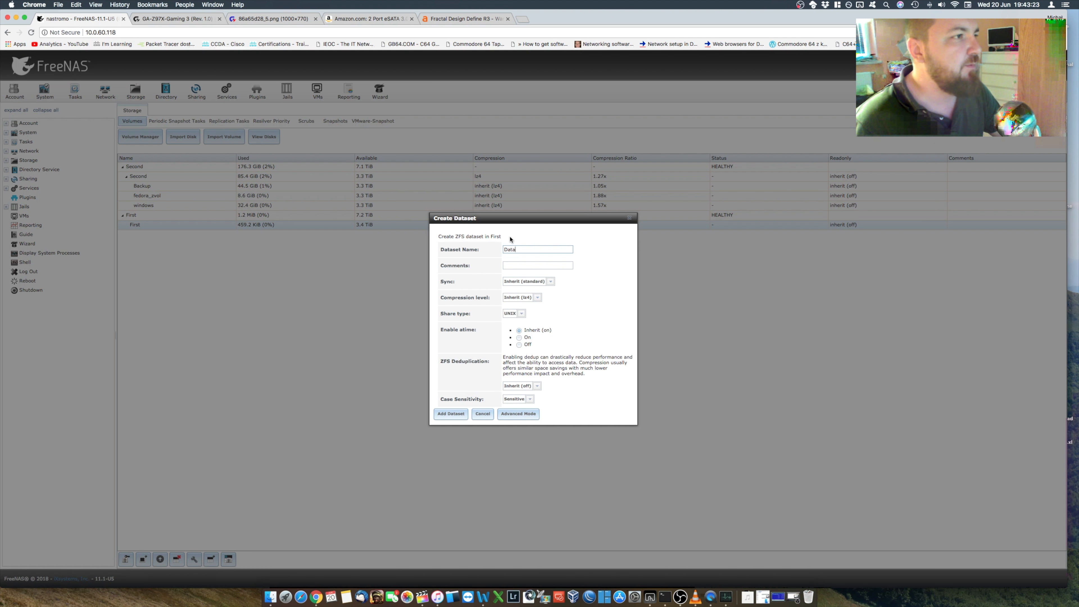
left_click(459, 418)
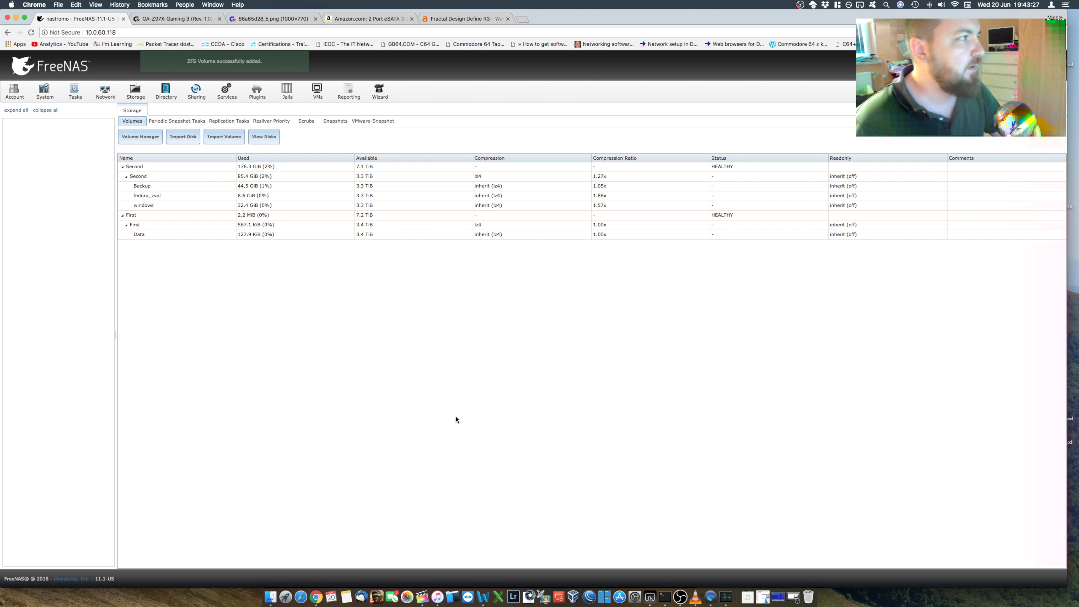
left_click(383, 234)
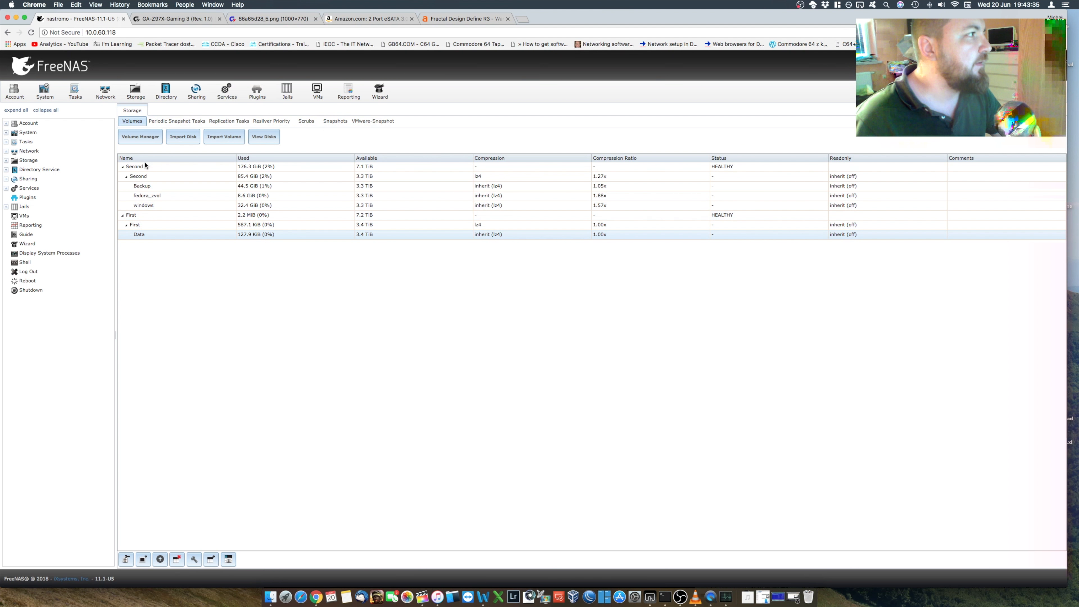
left_click(147, 216)
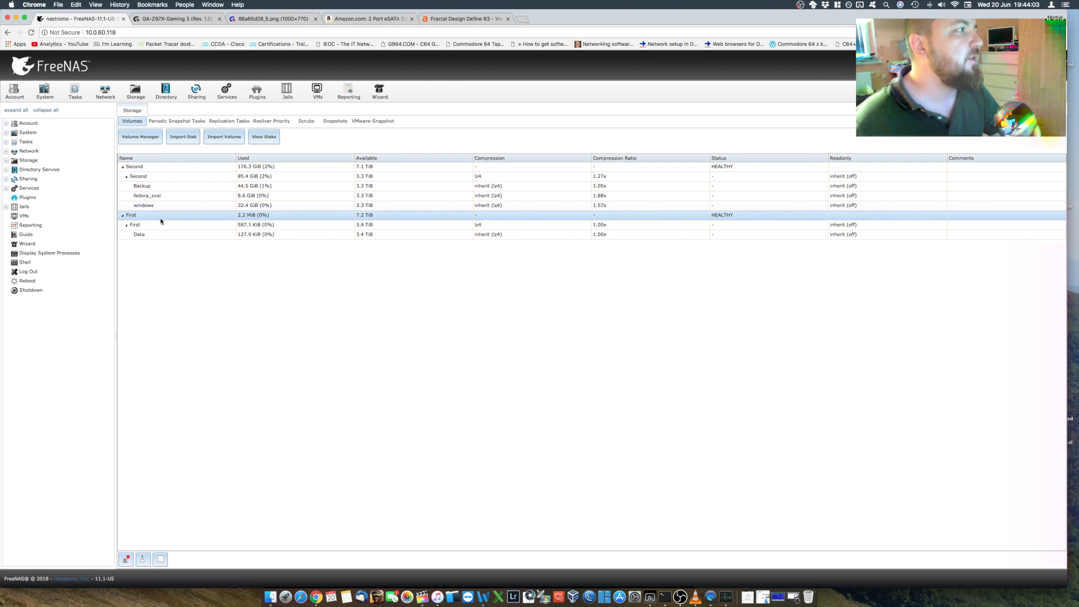
Step: Switch to the Terminal window running Midnight Commander and open the /mnt/First directory
left_click(779, 595)
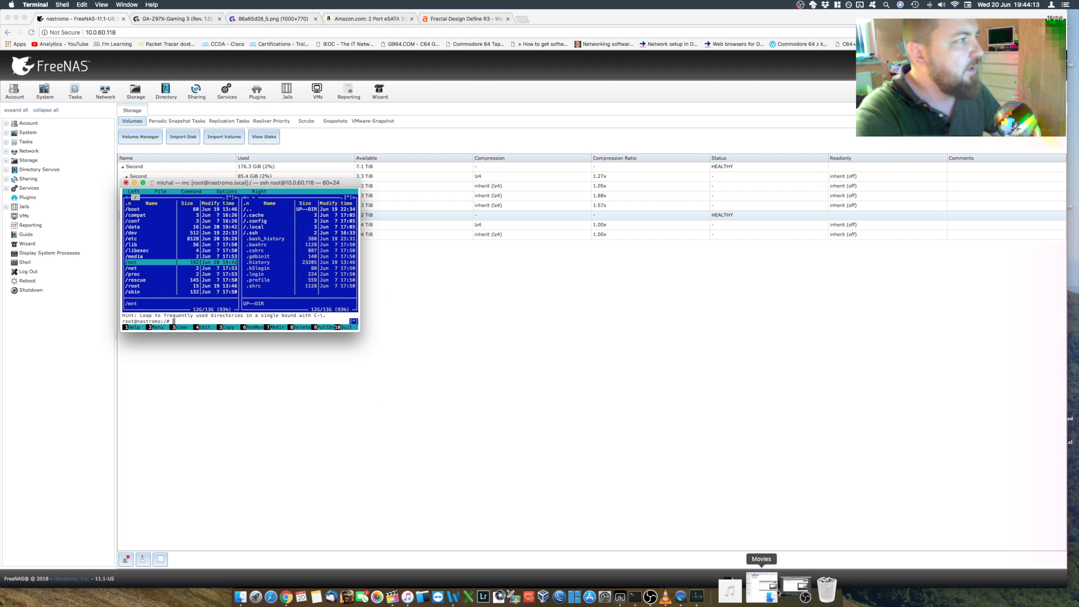
key("Return")
key("Down")
key("Down")
key("Up")
key("Return")
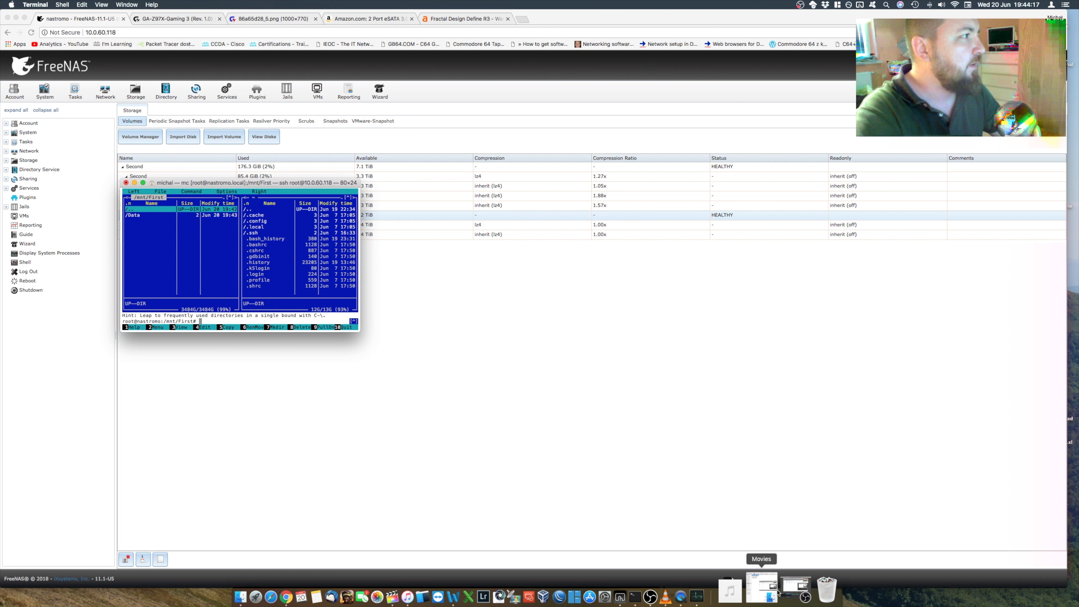
Step: Inspect the Data folder inside /mnt/First and return to the /mnt directory
key("Down")
key("Return")
key("Return")
key("Up")
key("Return")
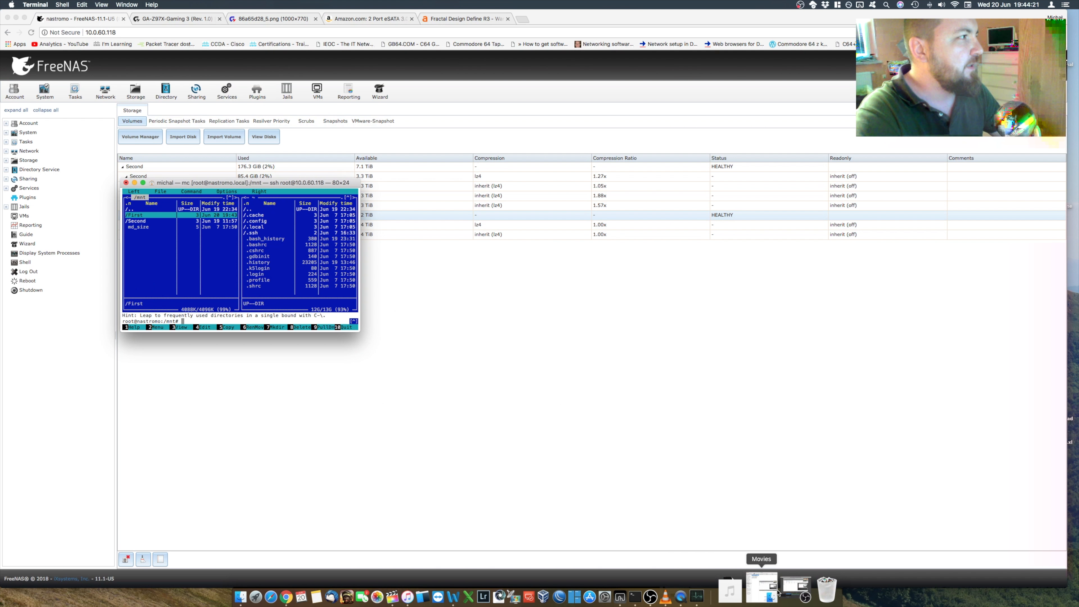
key("Return")
key("Down")
key("Return")
Step: Browse /mnt/Second down to its Backup/Data folder, go back up to /mnt, and minimize the terminal window
key("Return")
key("Up")
key("Return")
key("Down")
key("Return")
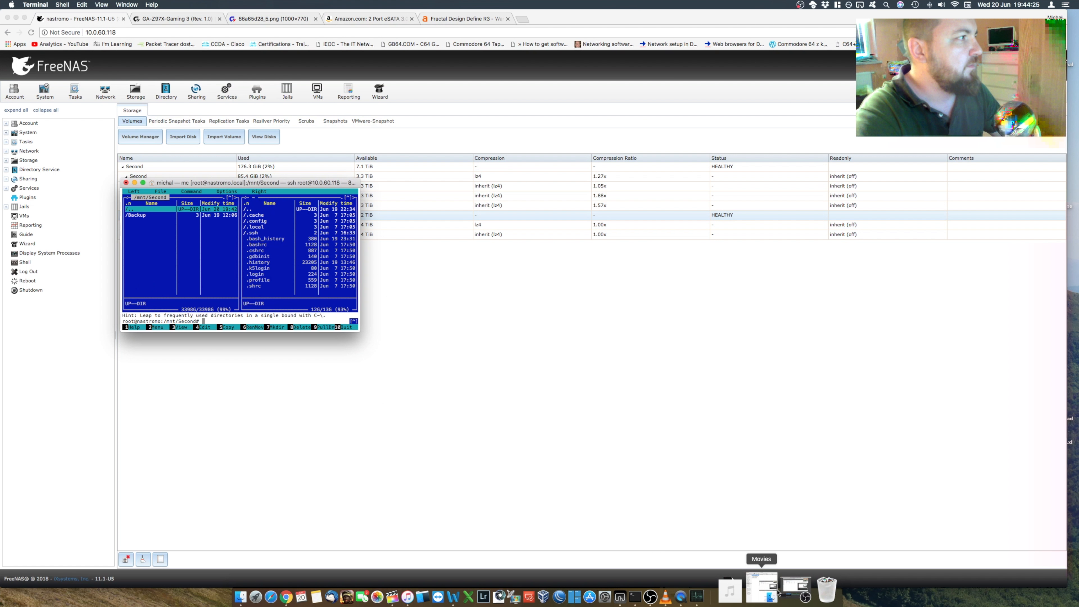
key("Down")
key("Return")
key("Down")
key("Return")
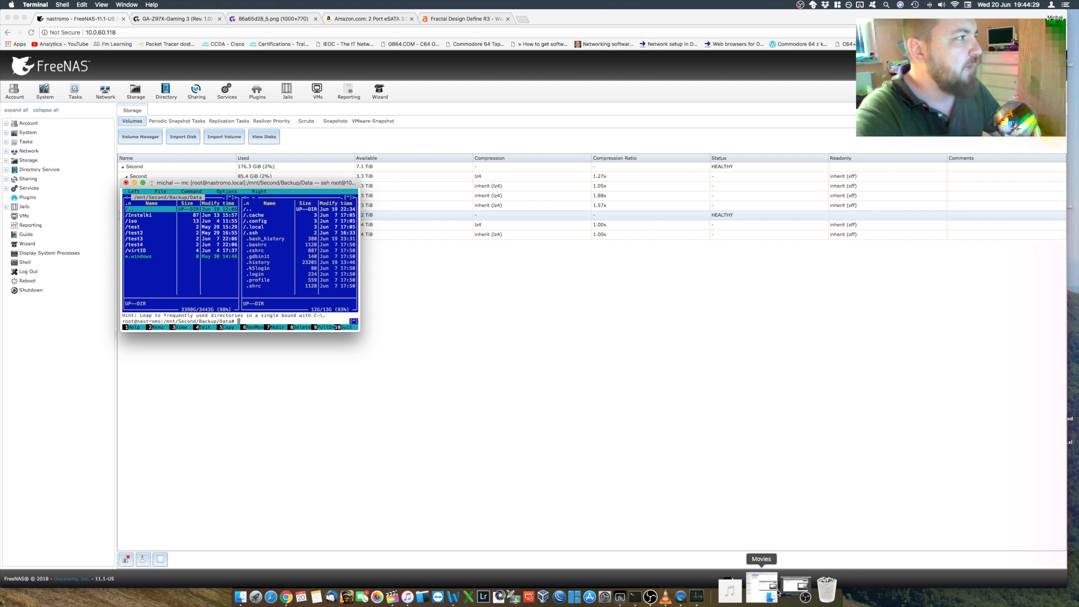
key("Return")
key("Up")
key("Return")
key("Up")
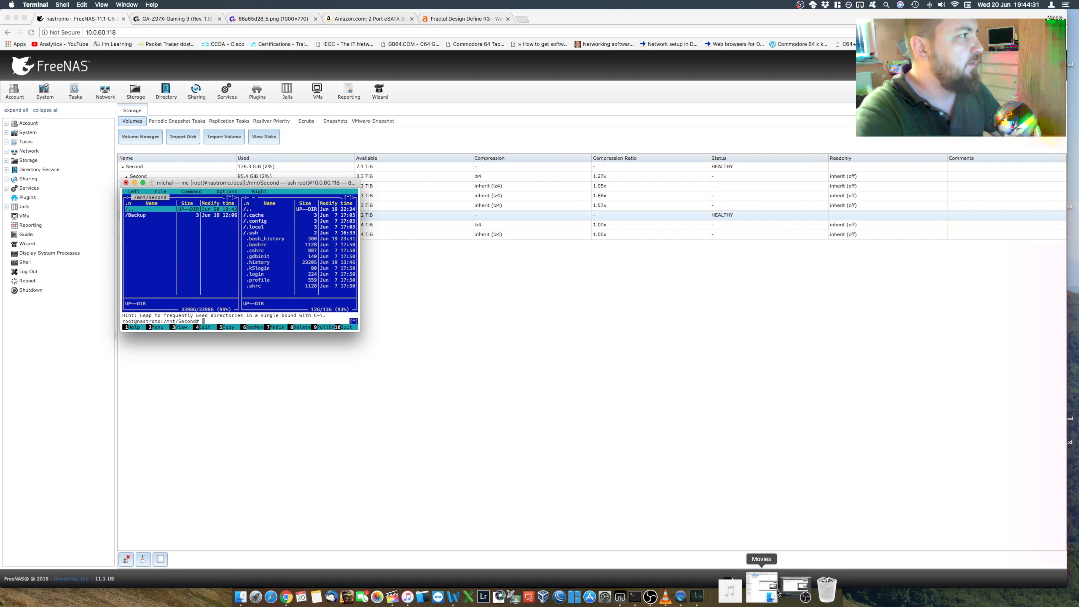
key("Return")
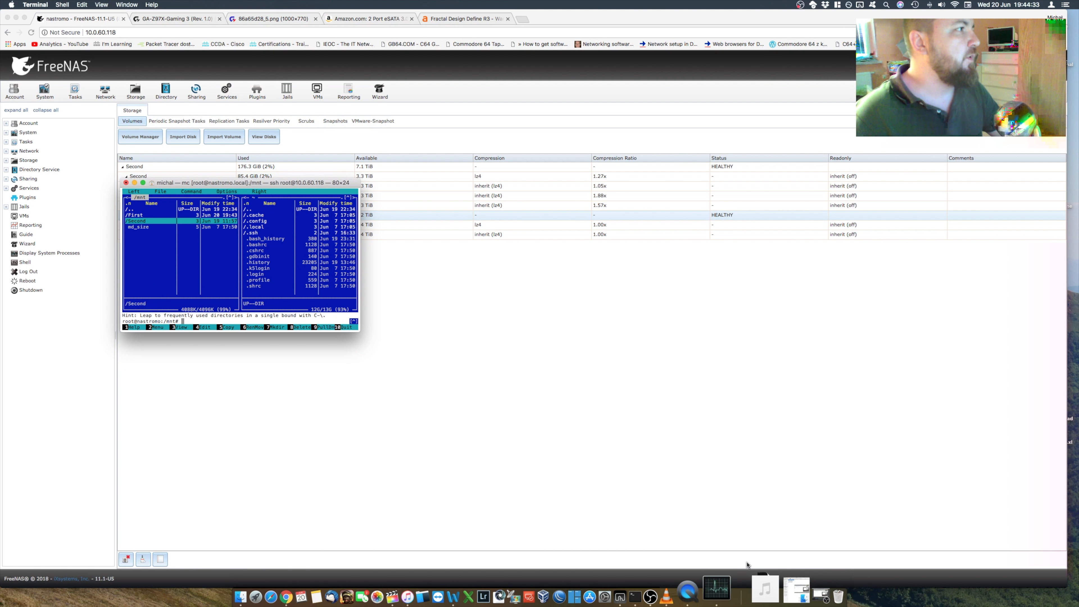
left_click(135, 182)
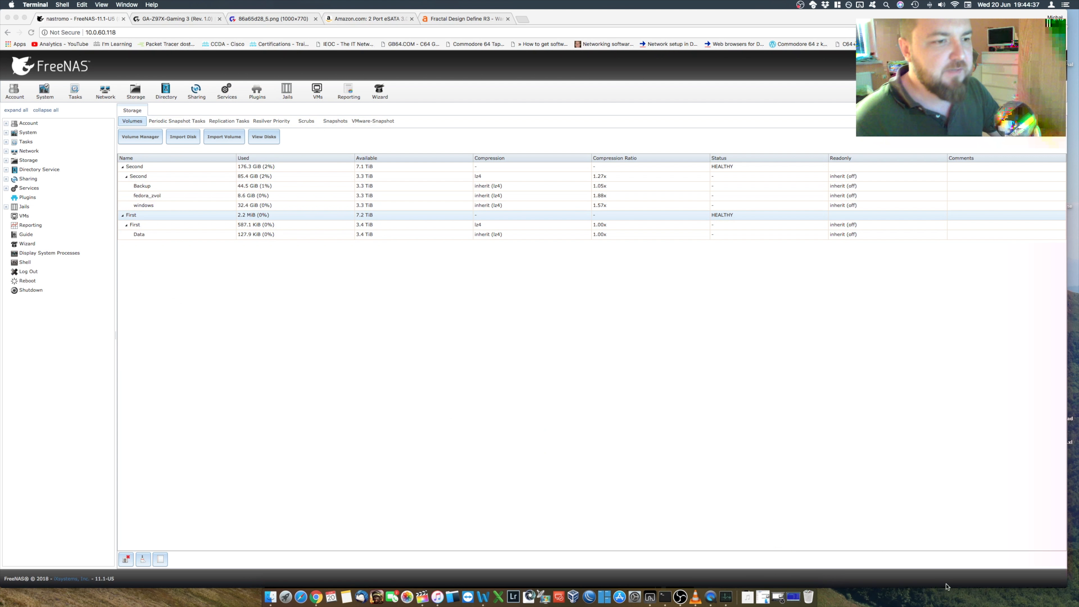
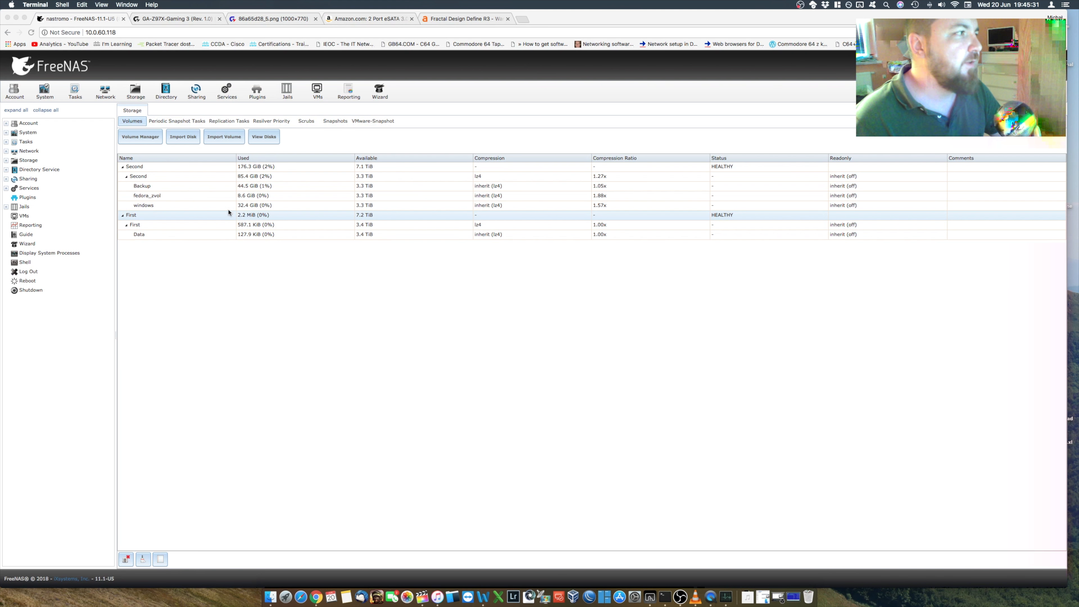
Step: Restore the Terminal window, quit Midnight Commander and relaunch it with the mc command
left_click(791, 597)
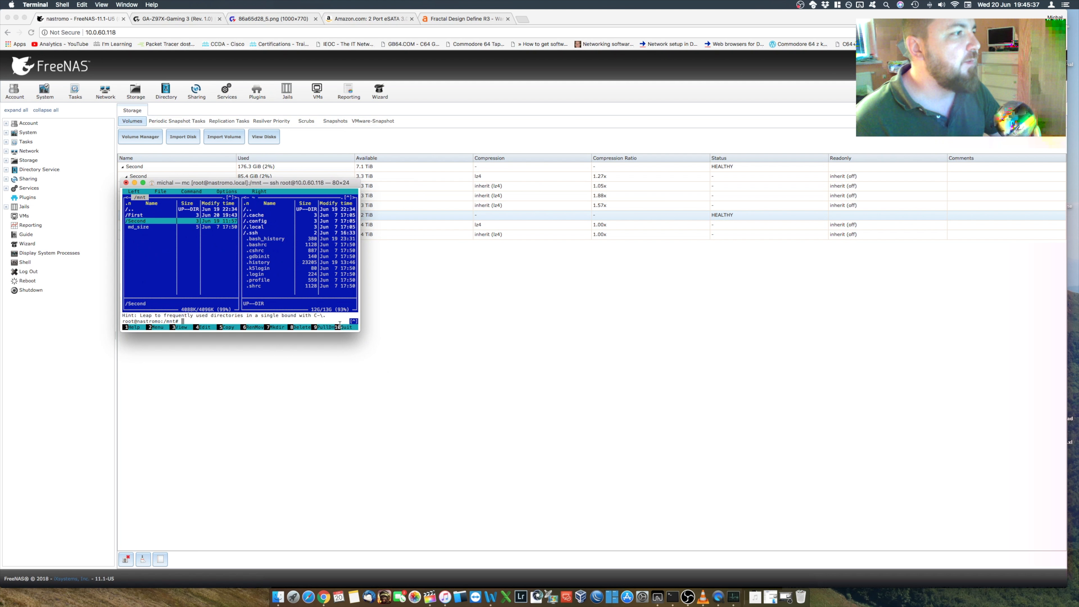
left_click(350, 327)
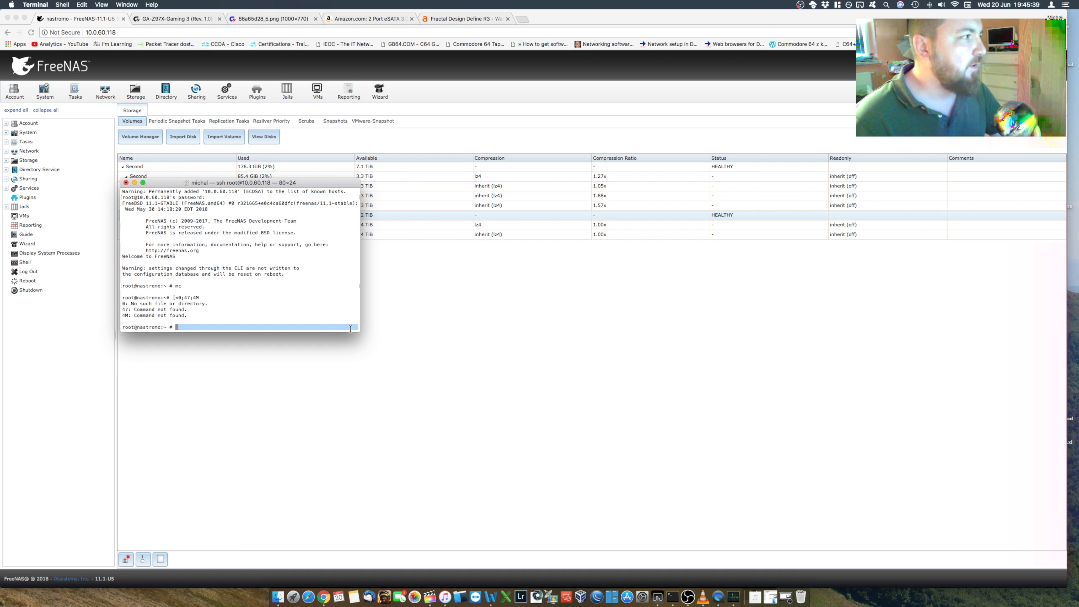
left_click(249, 298)
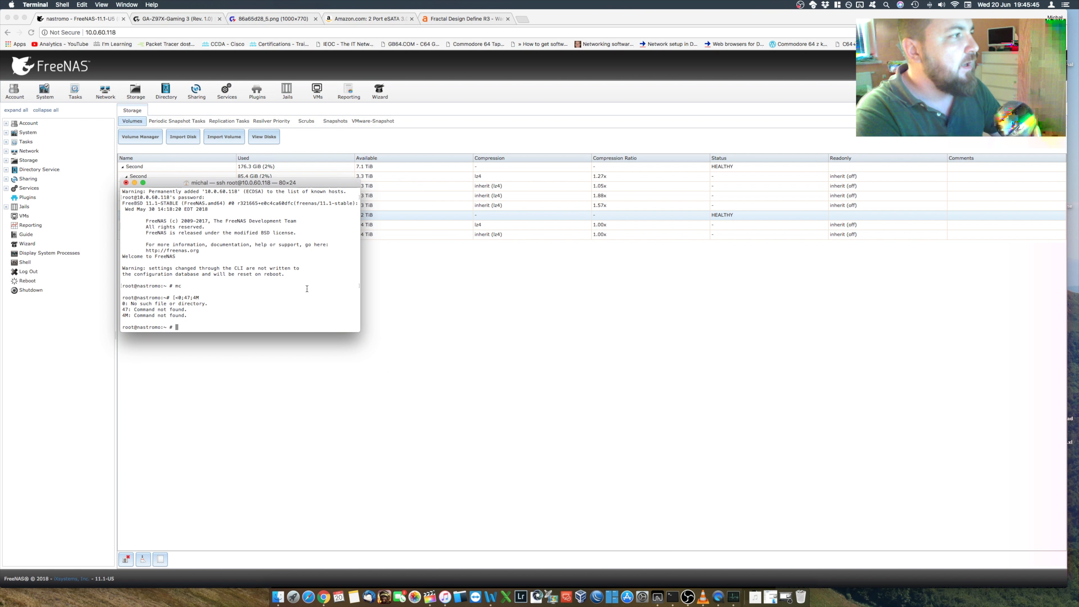
type("mc")
key("Return")
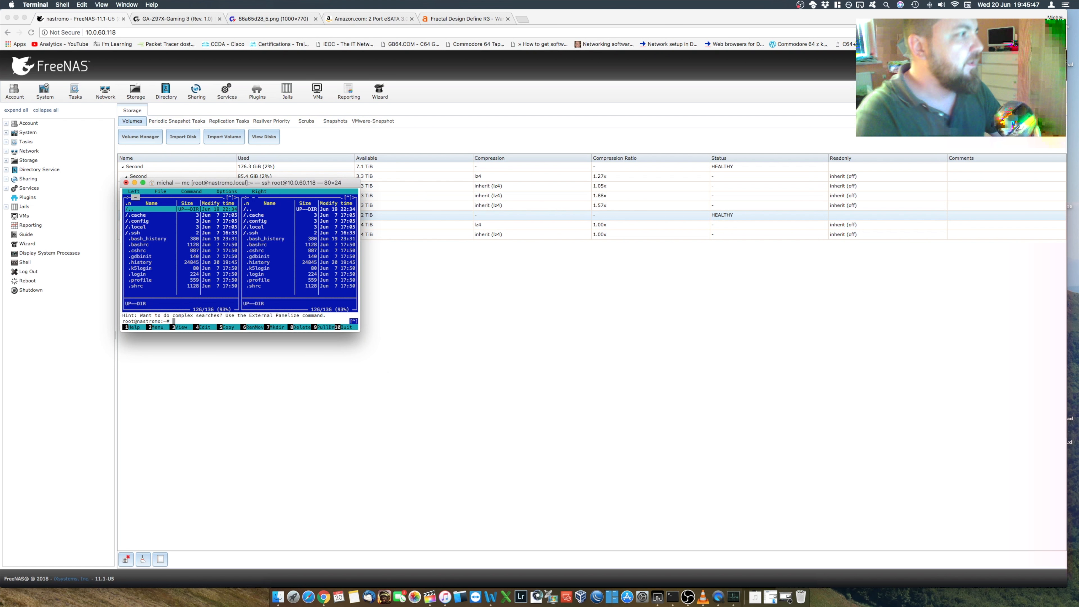
Step: Open the /mnt directory in both Midnight Commander panels
key("Return")
key("Up")
key("Up")
key("Up")
key("Up")
key("Return")
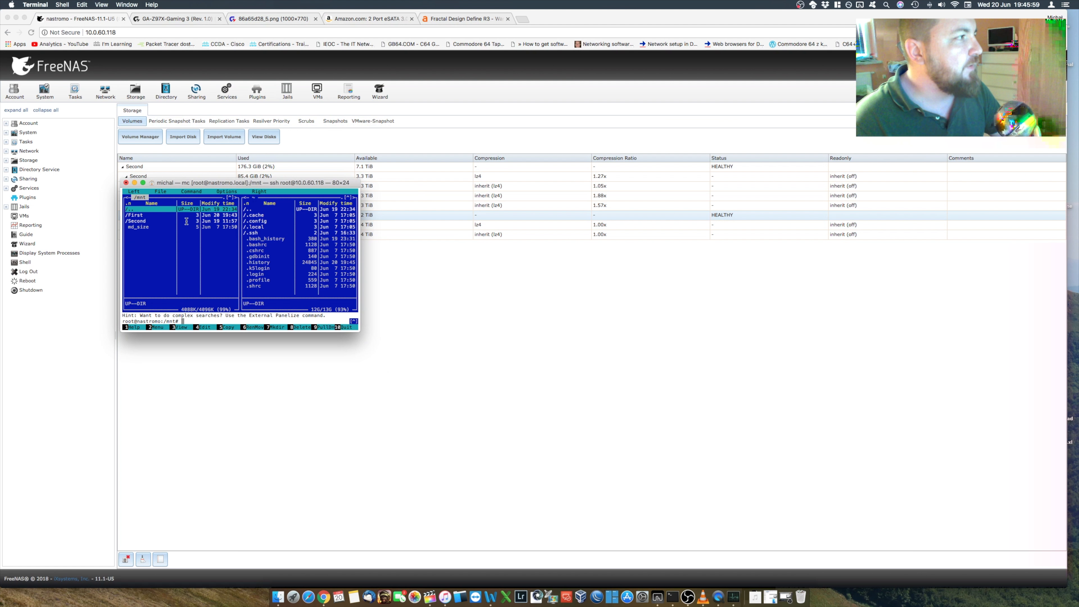
key("Tab")
key("Return")
key("Up")
key("Up")
key("Up")
key("Up")
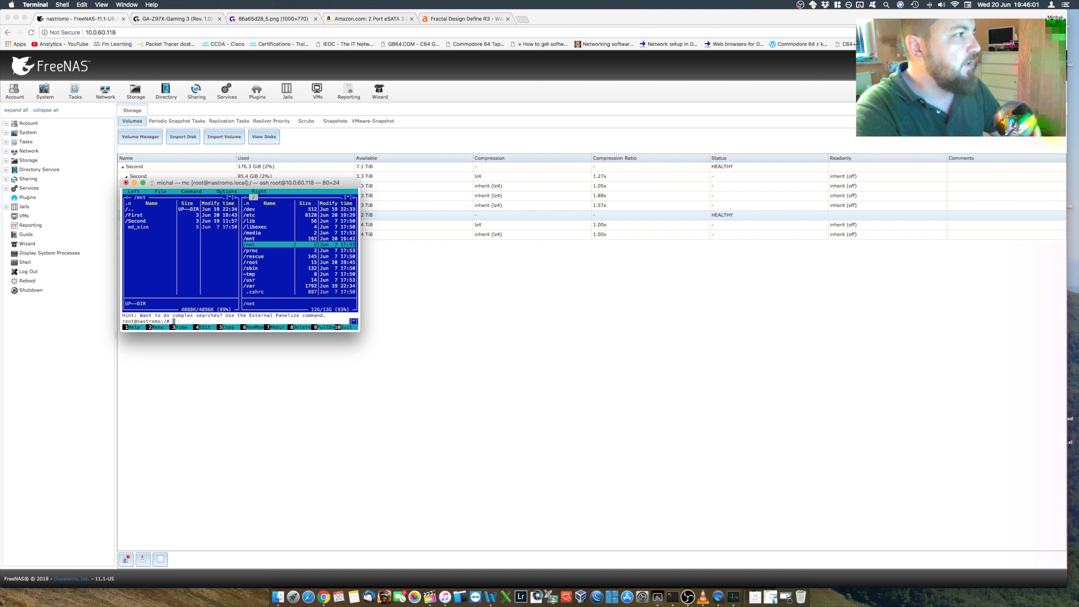
key("Return")
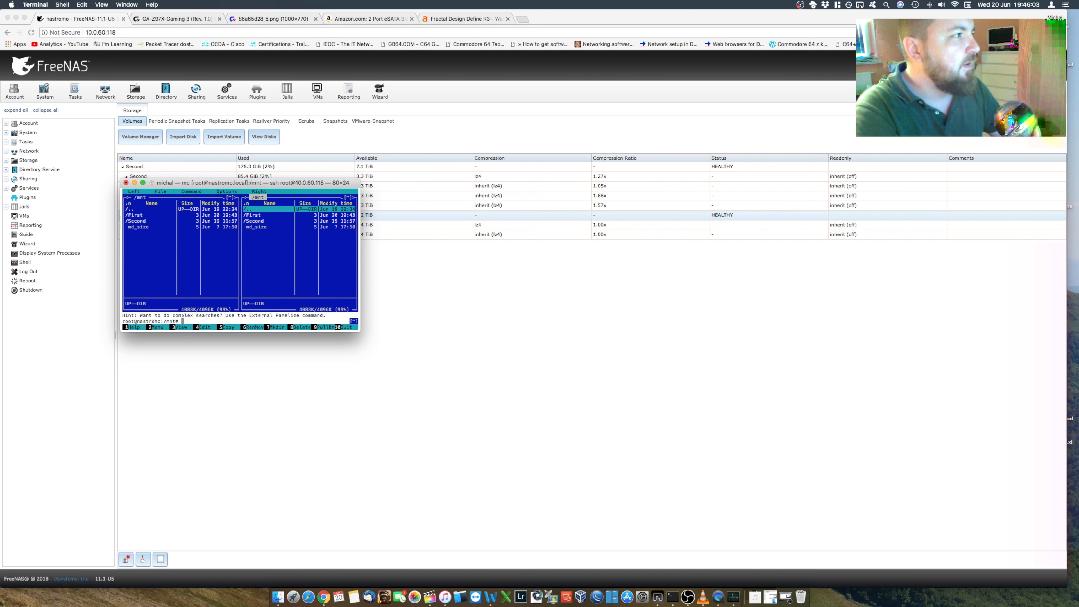
Step: Inspect the /mnt/First/Data folder in the second panel, return to /mnt, and minimize the terminal window
key("Down")
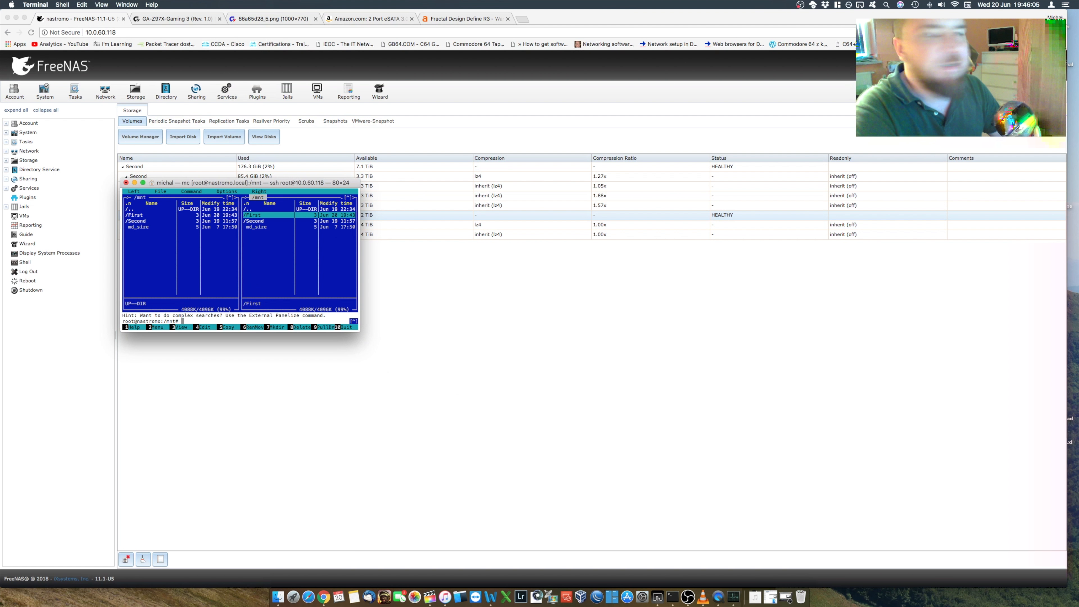
key("Return")
key("Down")
key("Return")
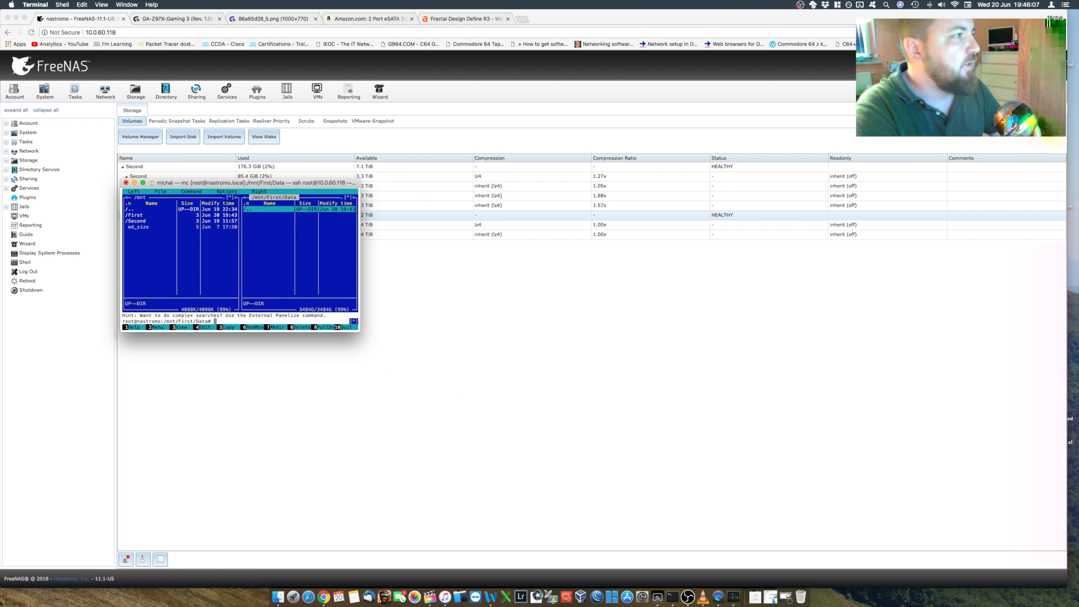
key("Return")
key("Up")
key("Return")
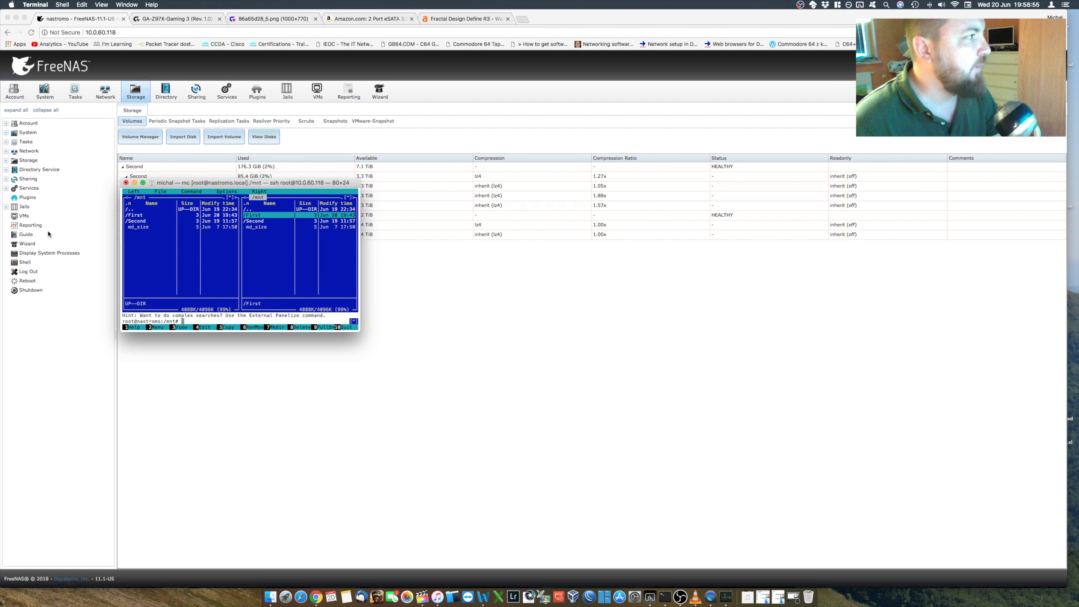
left_click(134, 183)
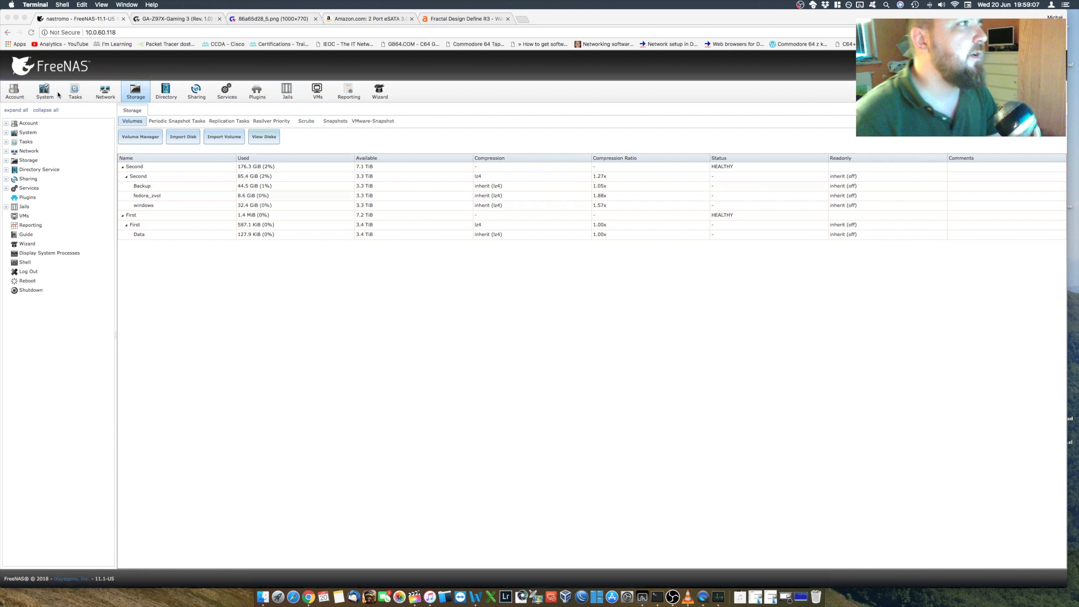
Step: Start a new Windows (SMB) share in FreeNAS and show its advanced options
left_click(199, 94)
left_click(199, 94)
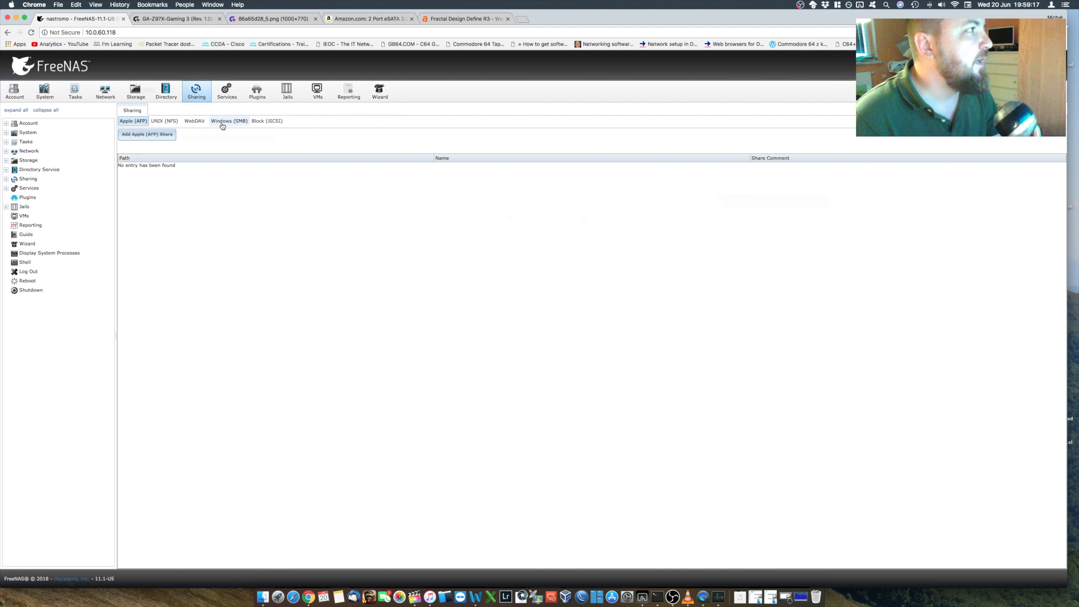
left_click(234, 123)
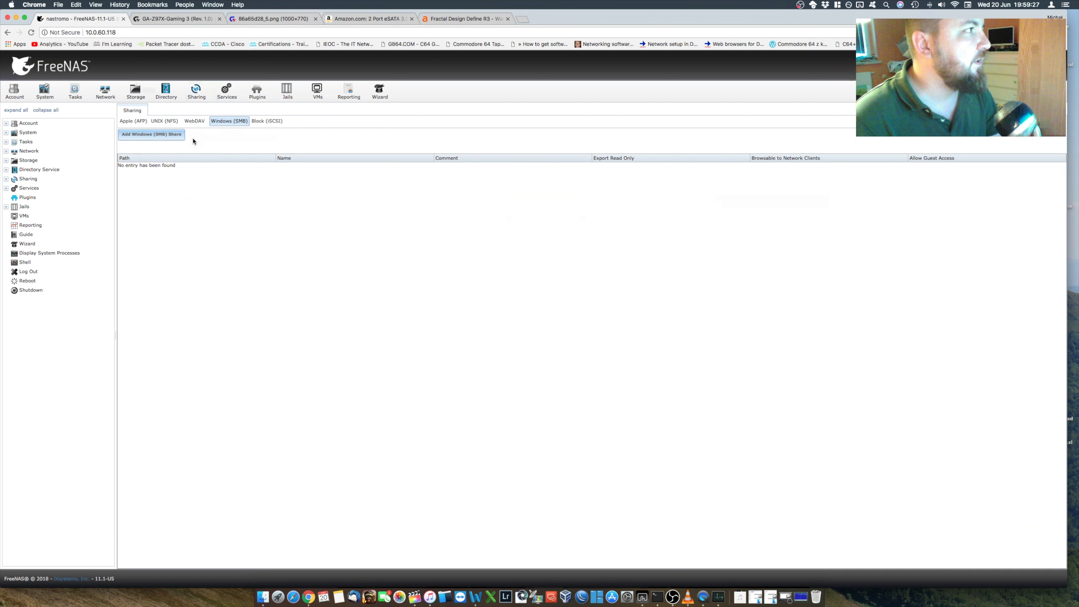
left_click(164, 139)
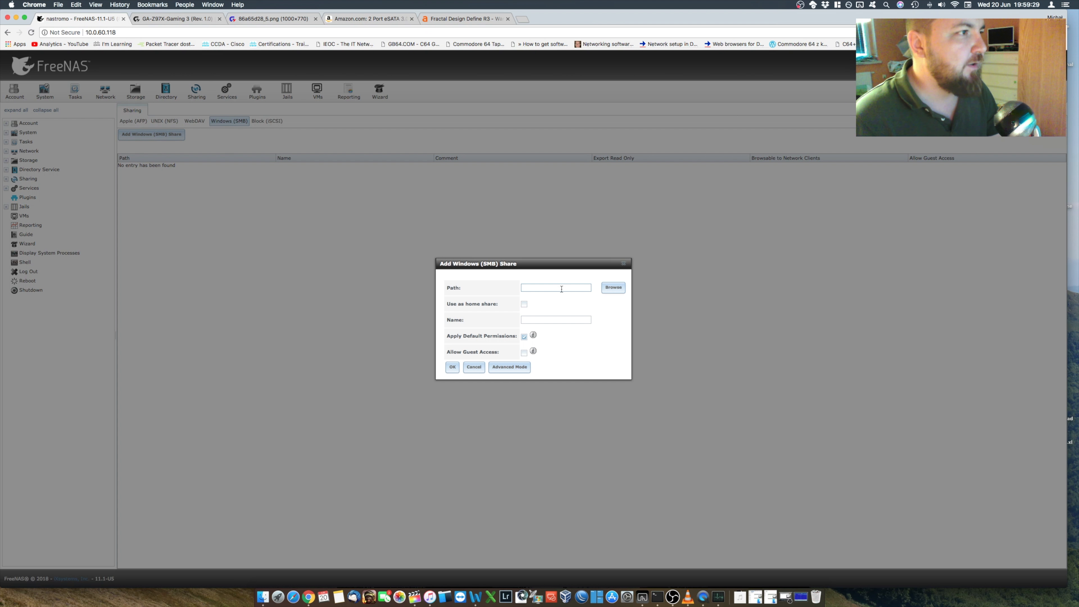
left_click(510, 368)
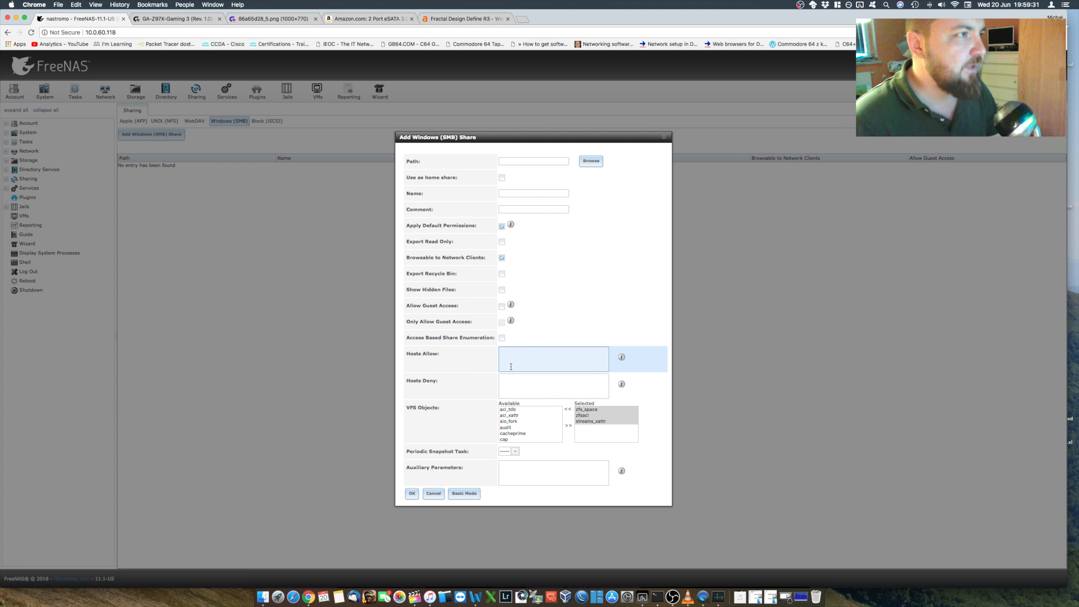
Step: Set the share's path to /mnt/First/Data and save the SMB share with the remaining default options
left_click(593, 162)
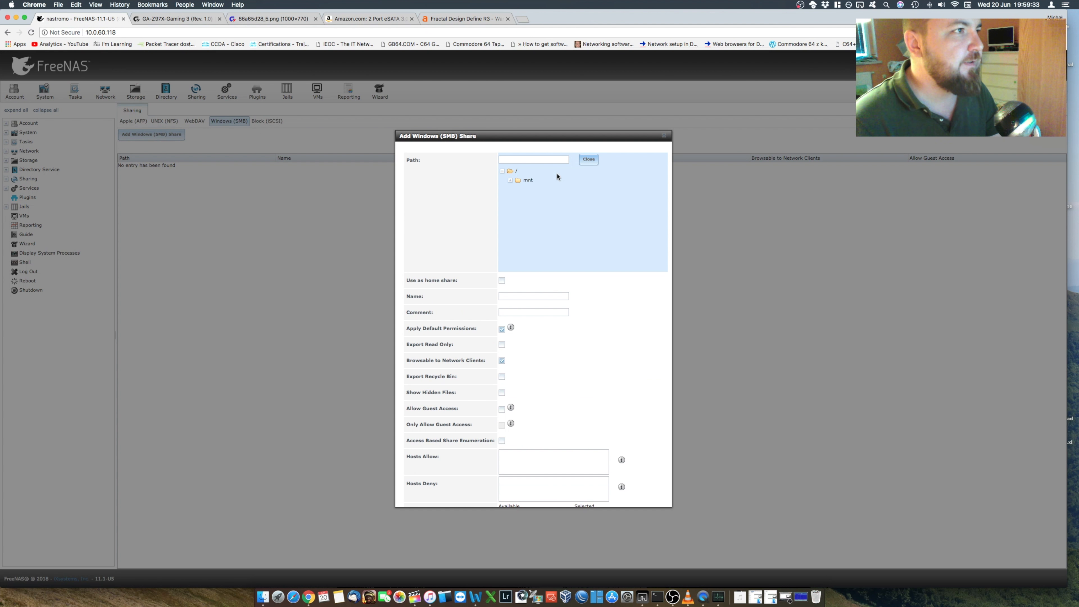
left_click(510, 180)
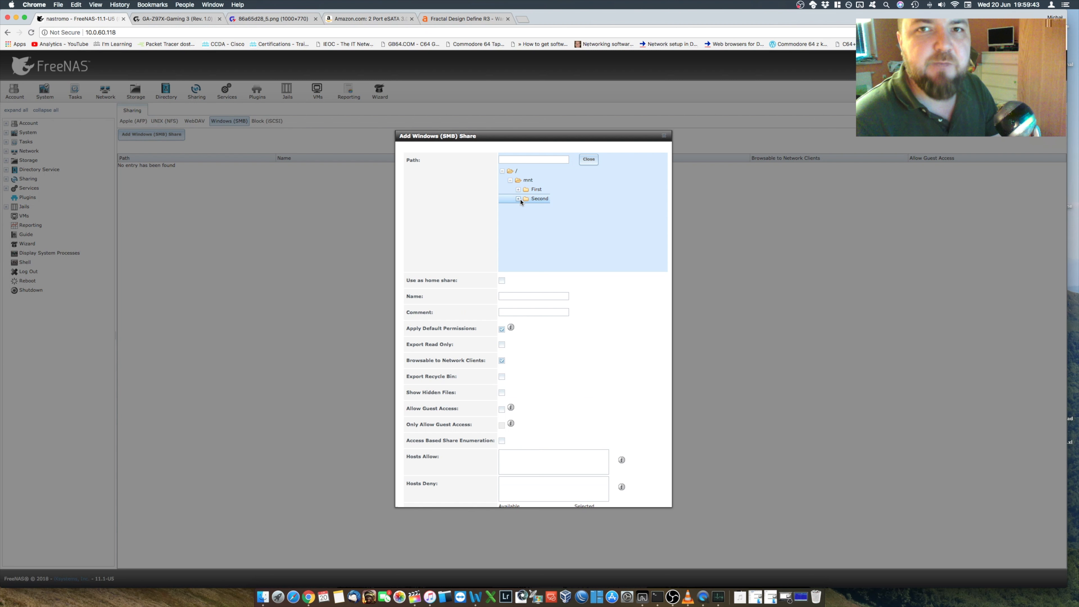
left_click(518, 189)
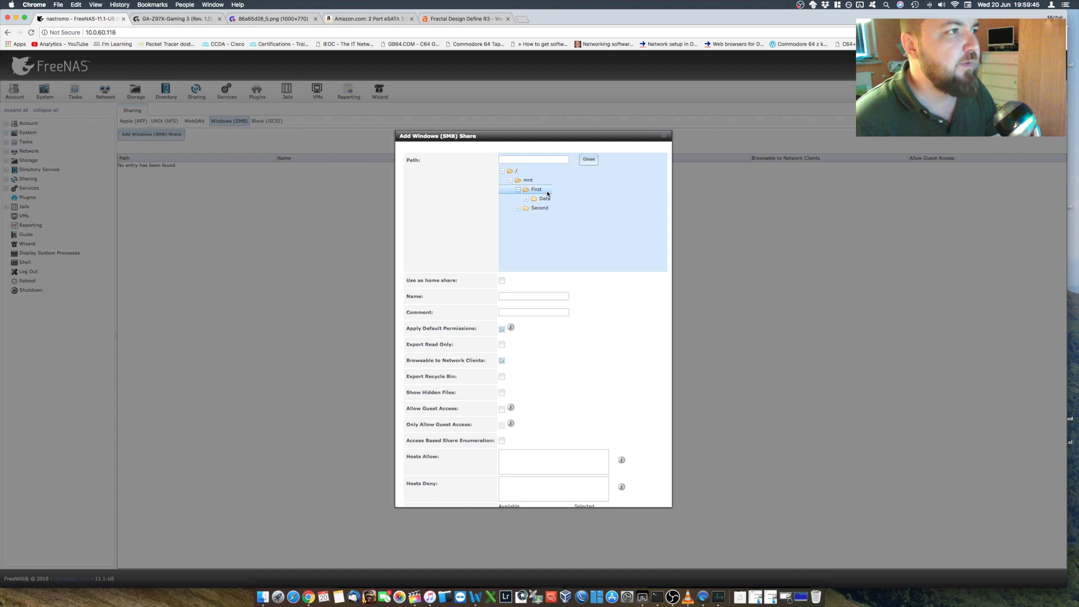
left_click(543, 198)
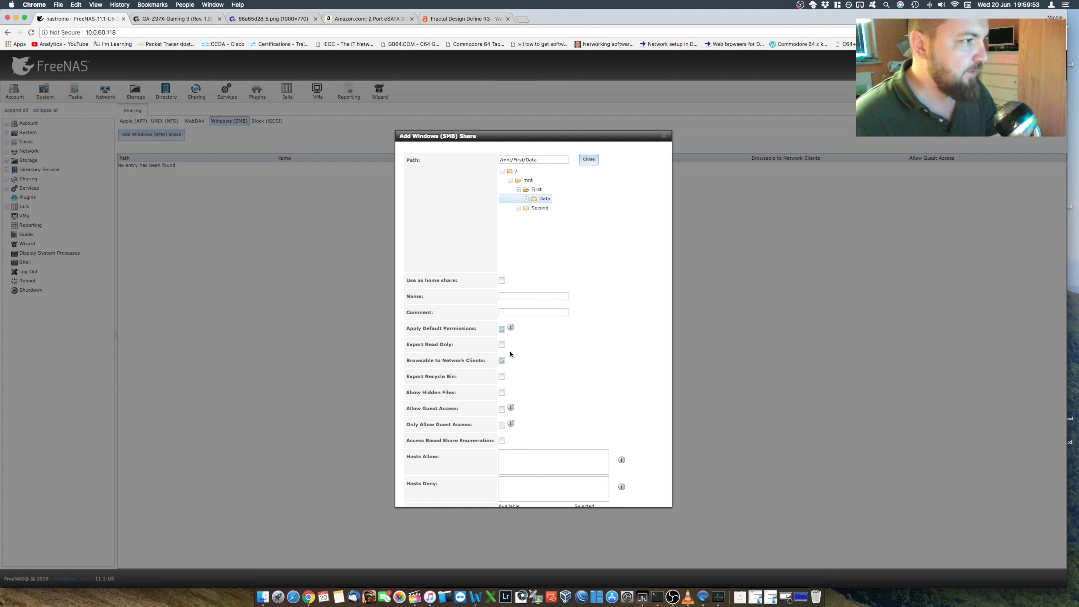
scroll(578, 357, "down", 5)
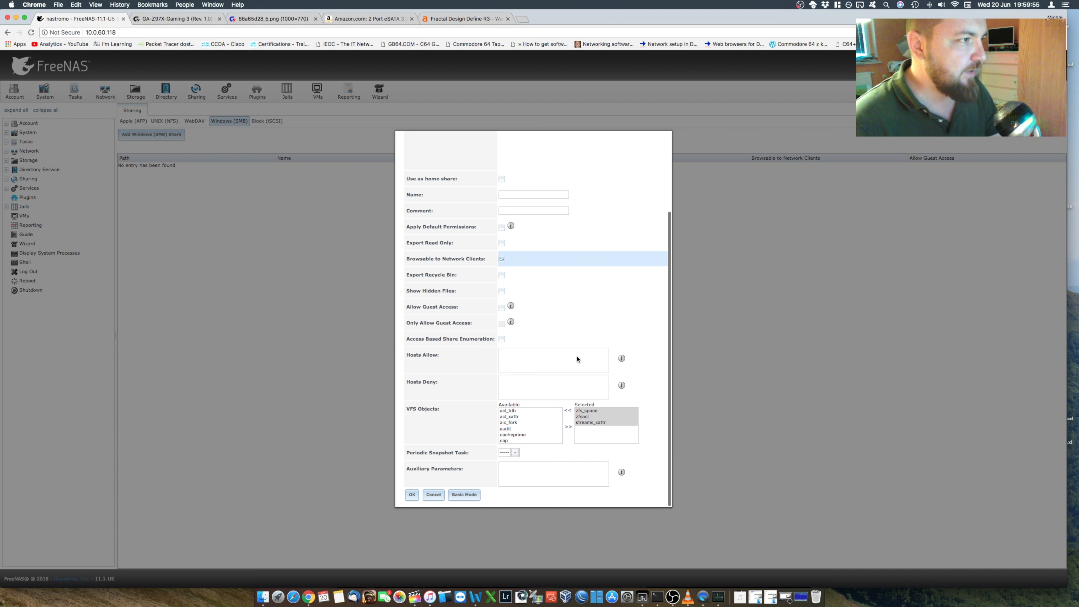
left_click(412, 494)
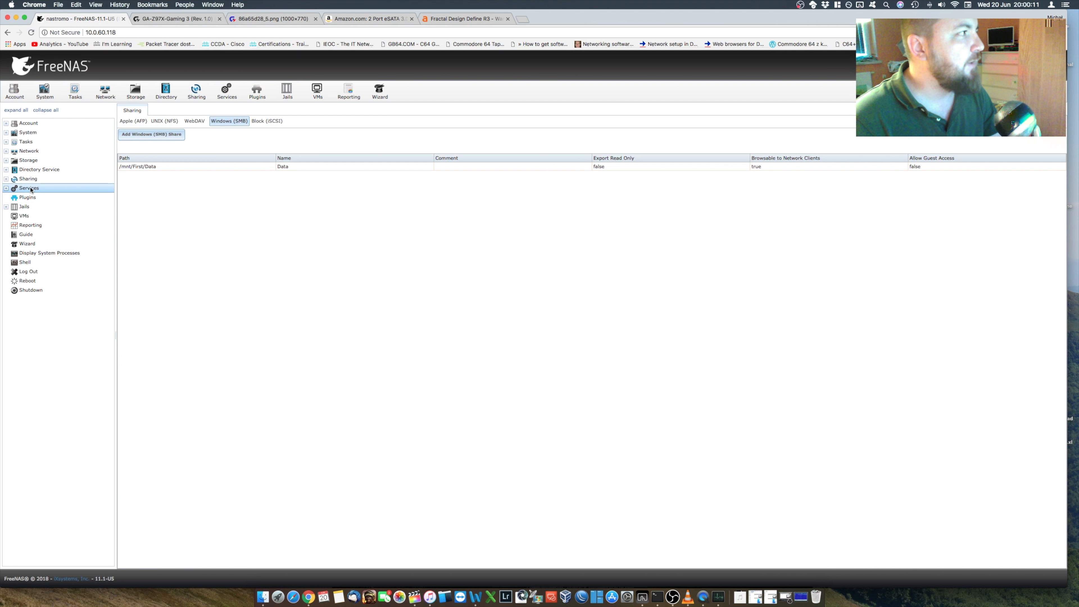
Step: Check the SMB service in the FreeNAS services list and minimize the browser window
left_click(42, 189)
left_click(233, 85)
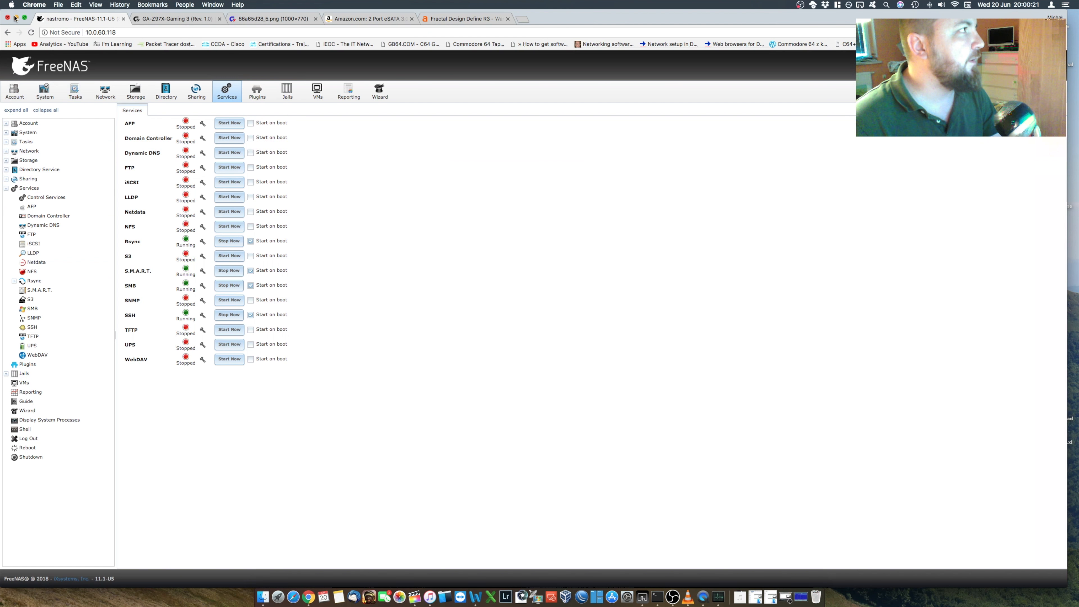
left_click(16, 18)
left_click(71, 48)
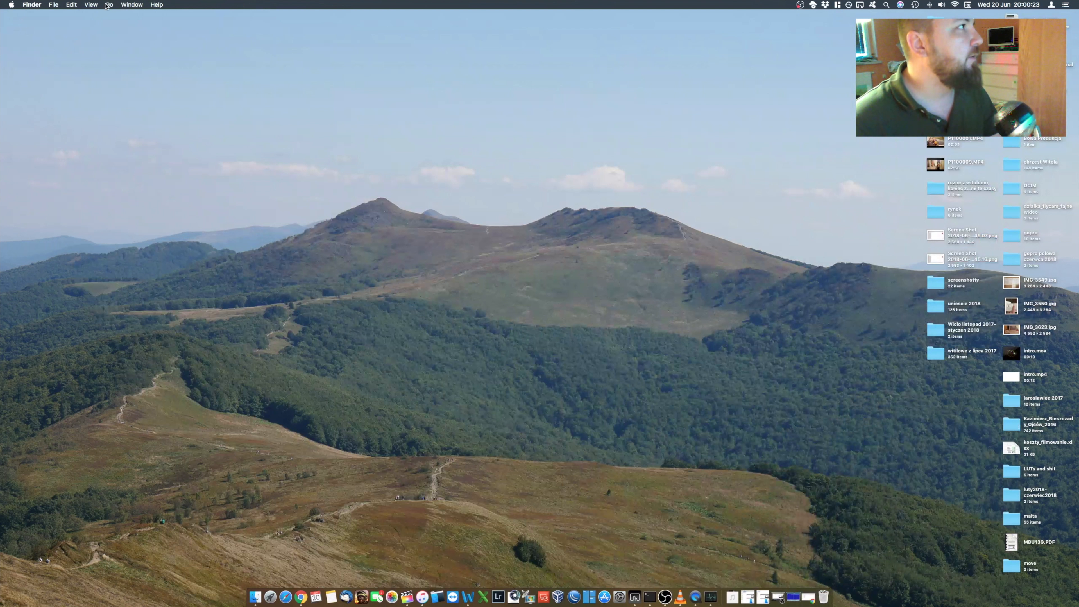
Step: Switch to Finder and connect to the server smb://10.0.60.118
left_click(110, 4)
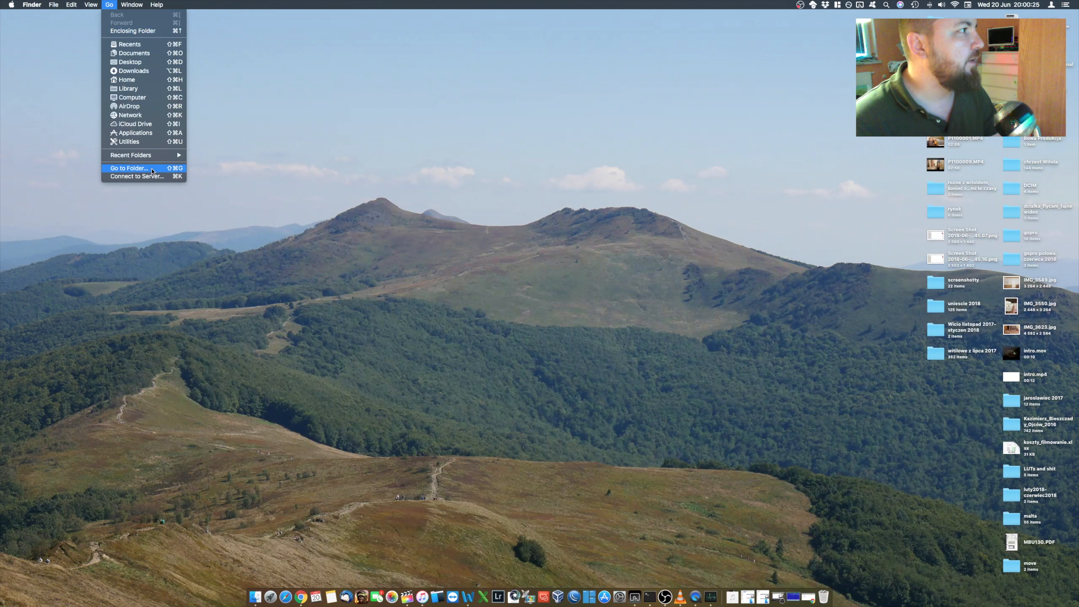
left_click(148, 176)
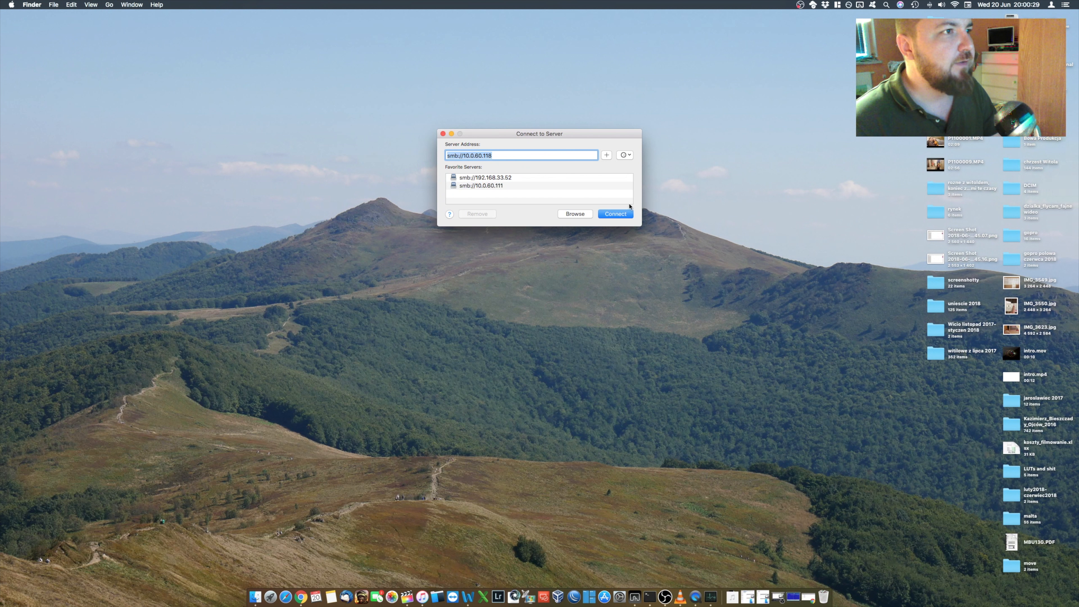
left_click(621, 214)
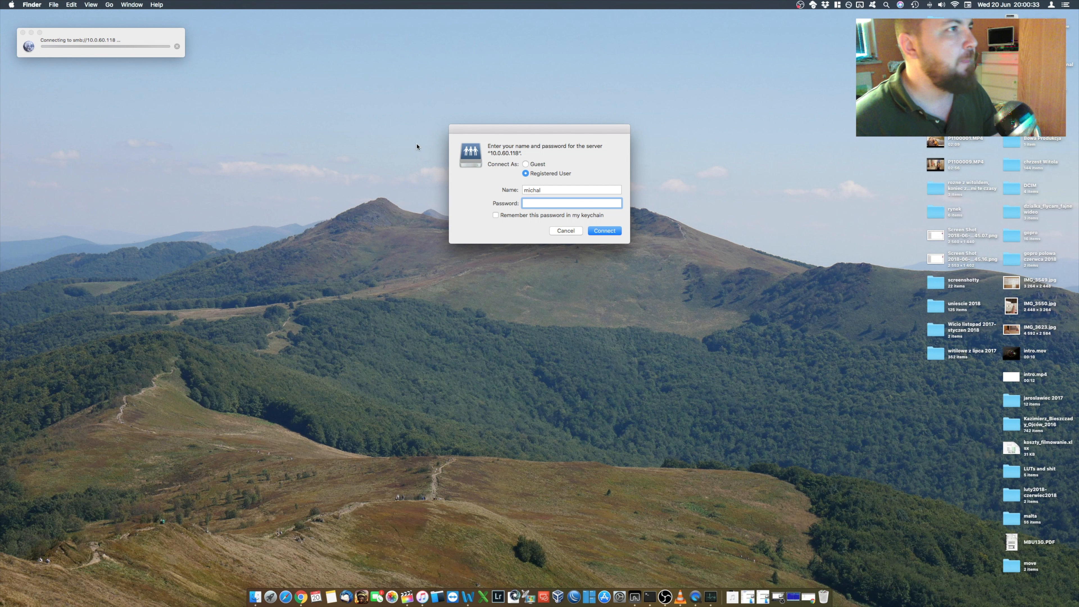
Step: Log in to the SMB server as a registered user with the account name and password
left_click(572, 191)
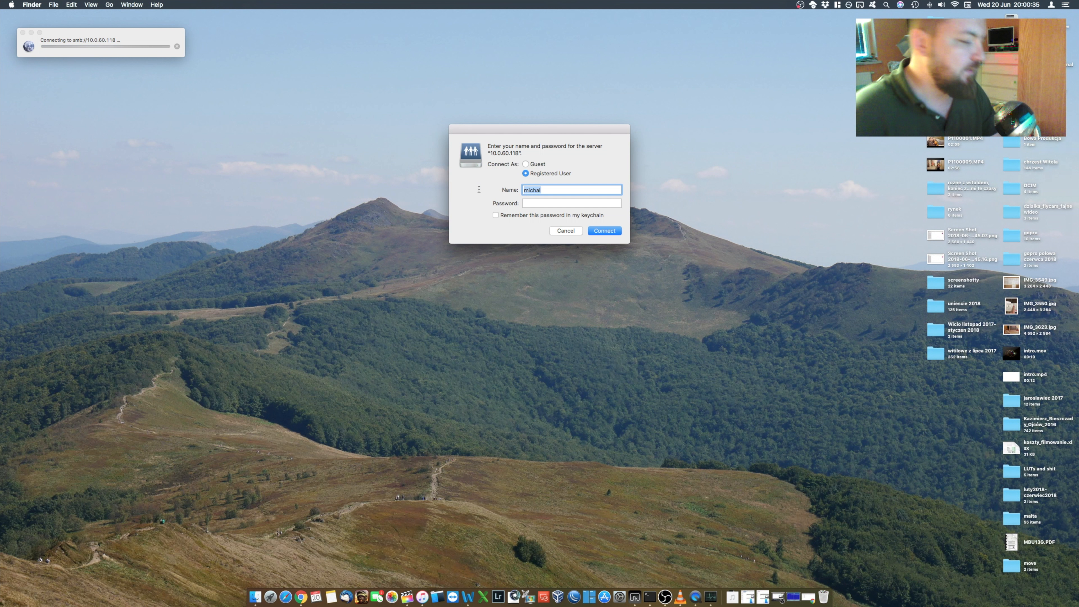
type("misio")
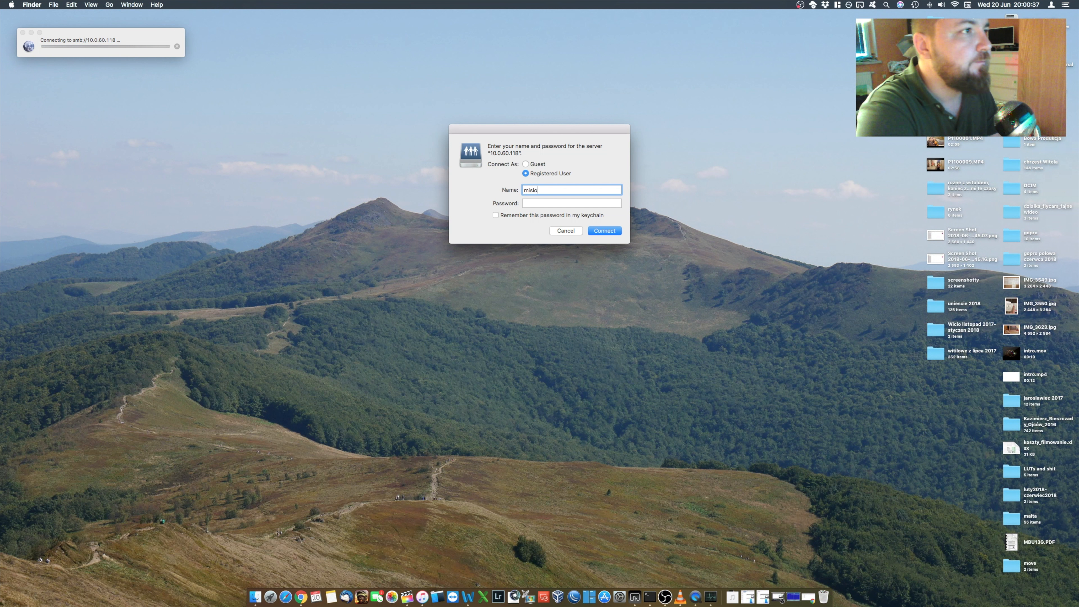
key("Tab")
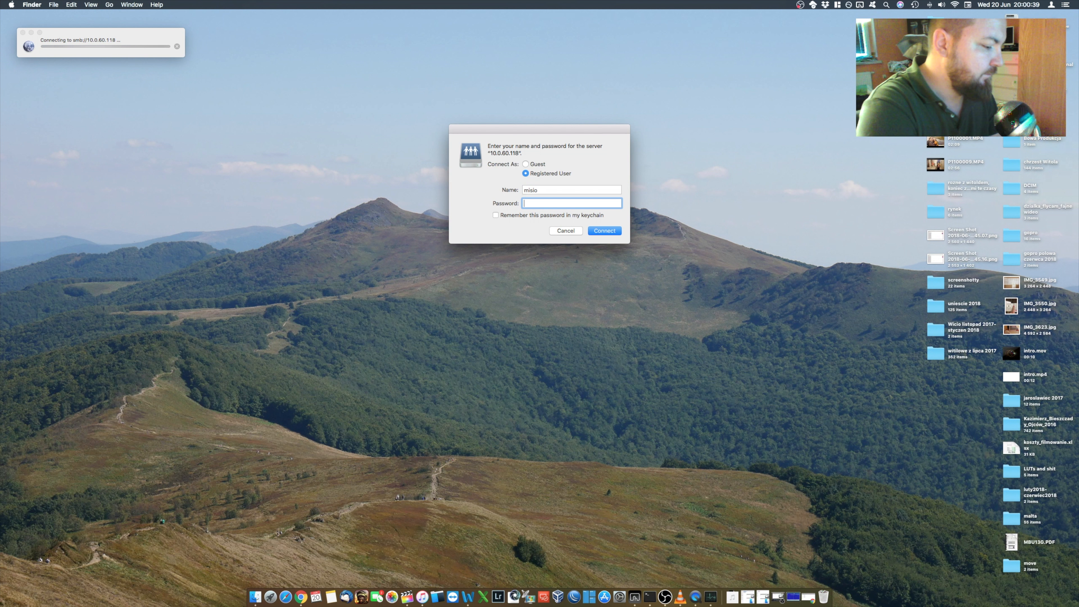
type("•••")
left_click(604, 231)
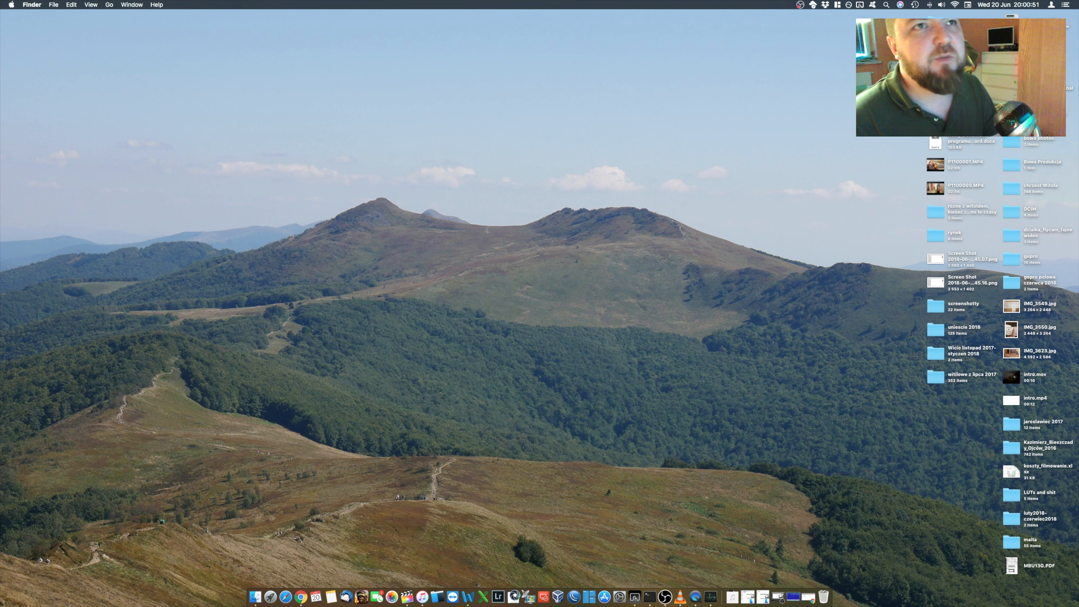
Step: Switch back to FreeNAS in Chrome, view the storage volumes, and expand the Rsync service entry
left_click(302, 597)
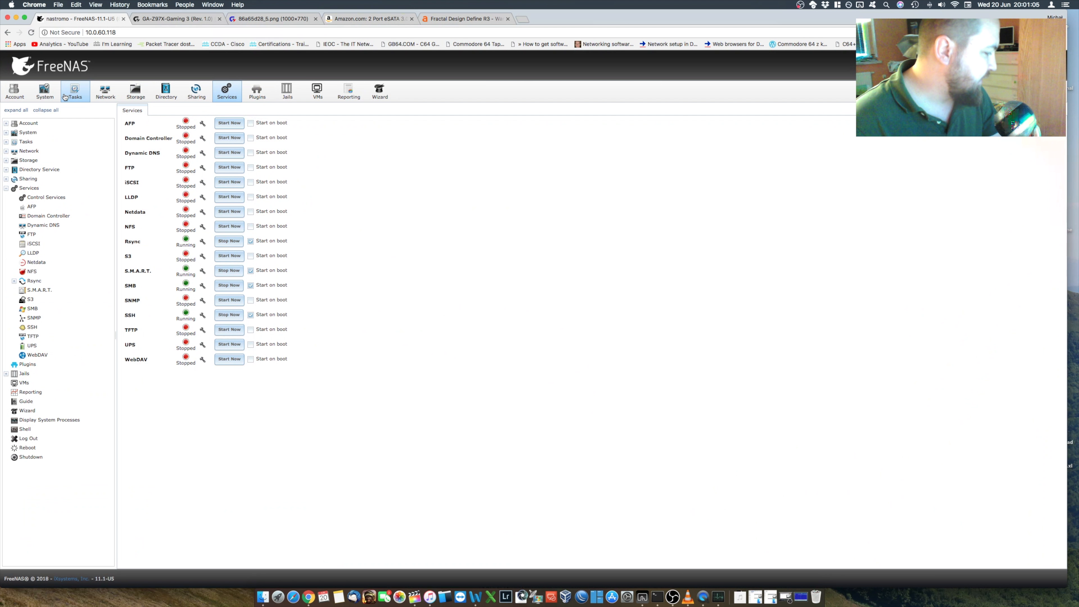
left_click(137, 96)
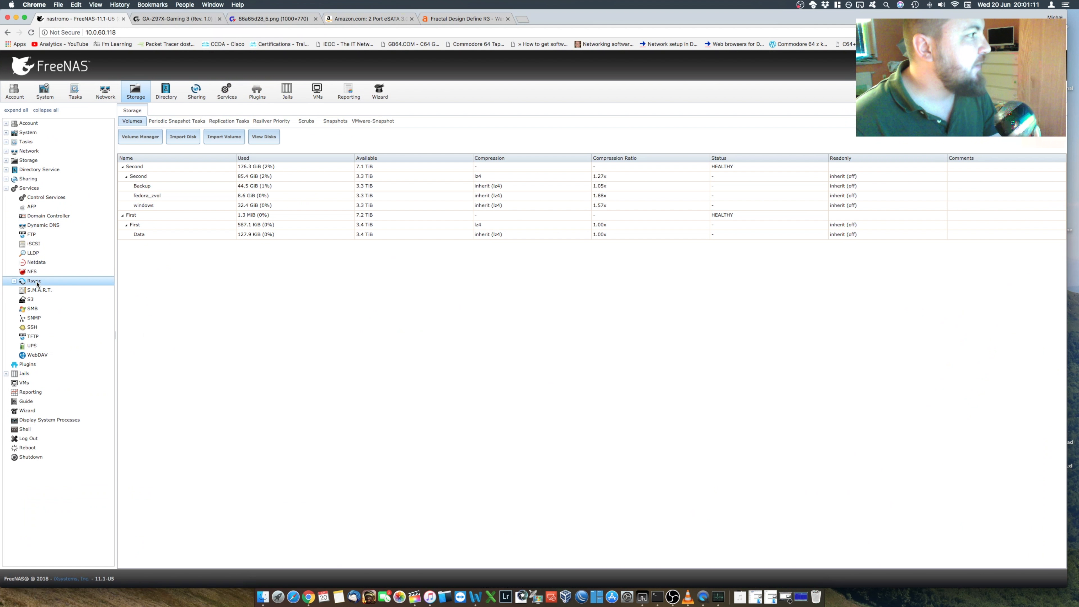
left_click(15, 280)
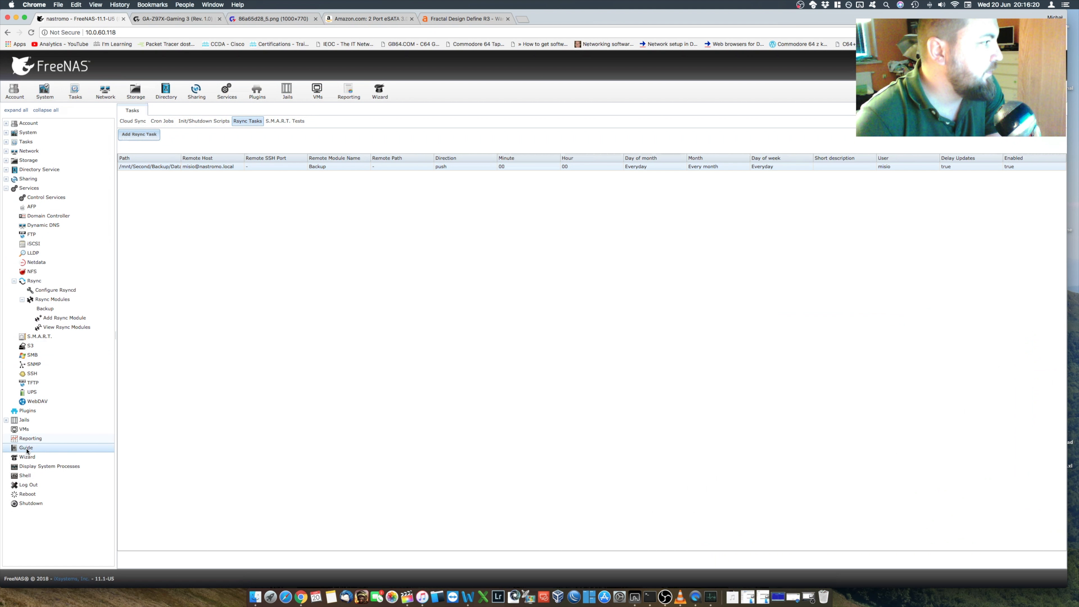
Step: View the configured Rsync modules, review the Backup module's settings, and save it
left_click(50, 299)
left_click(14, 281)
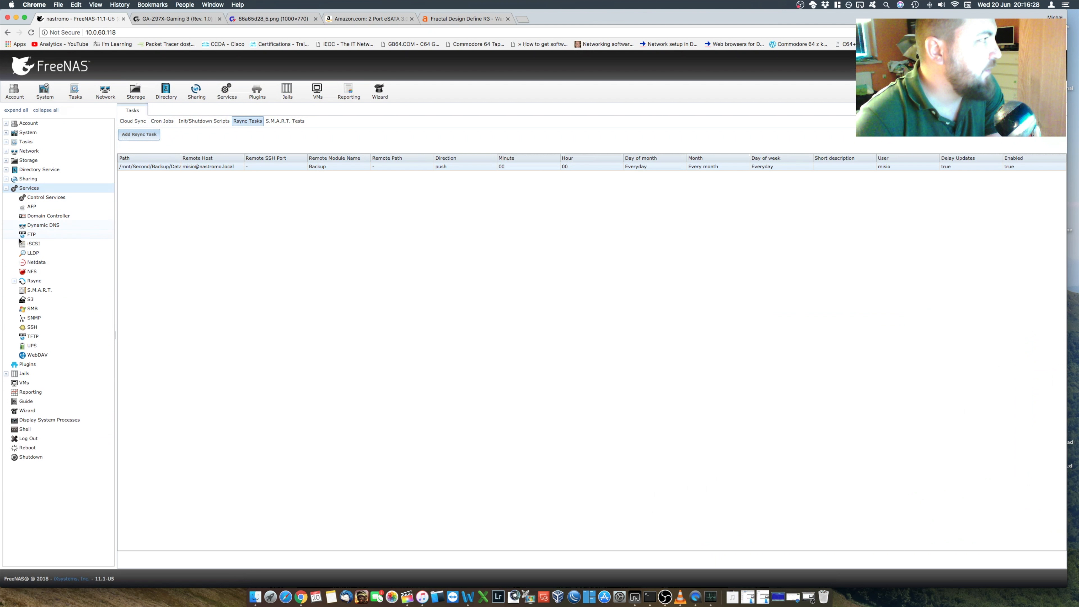
left_click(27, 282)
left_click(40, 299)
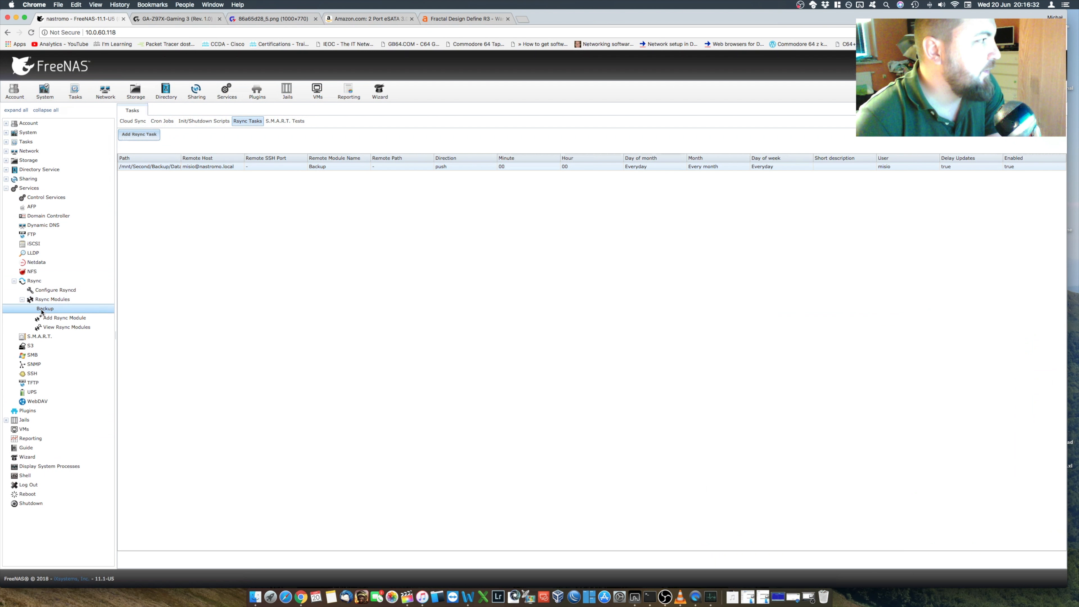
left_click(73, 326)
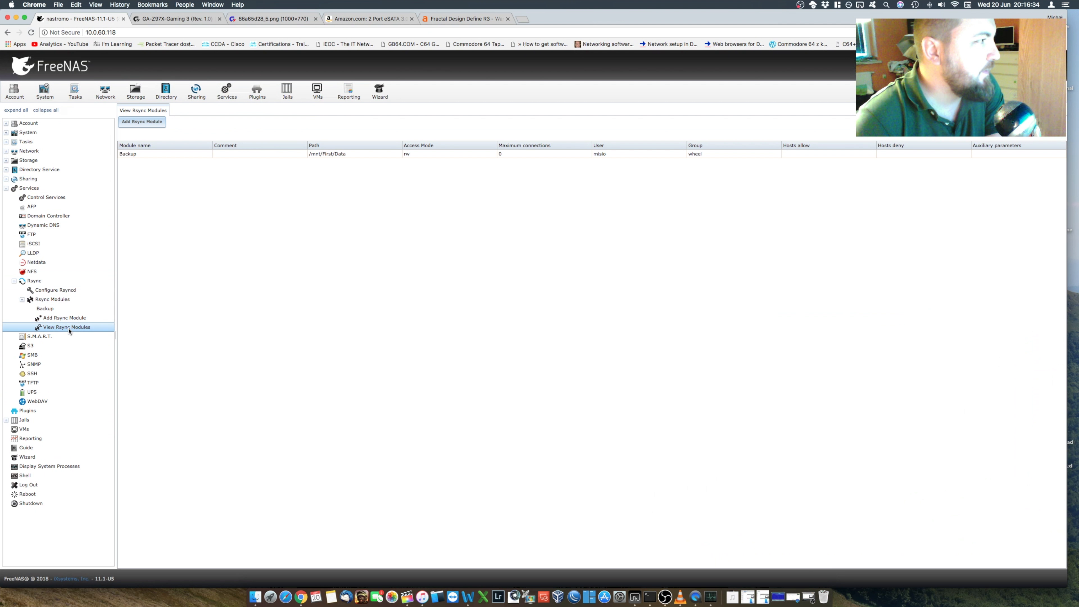
double_click(255, 156)
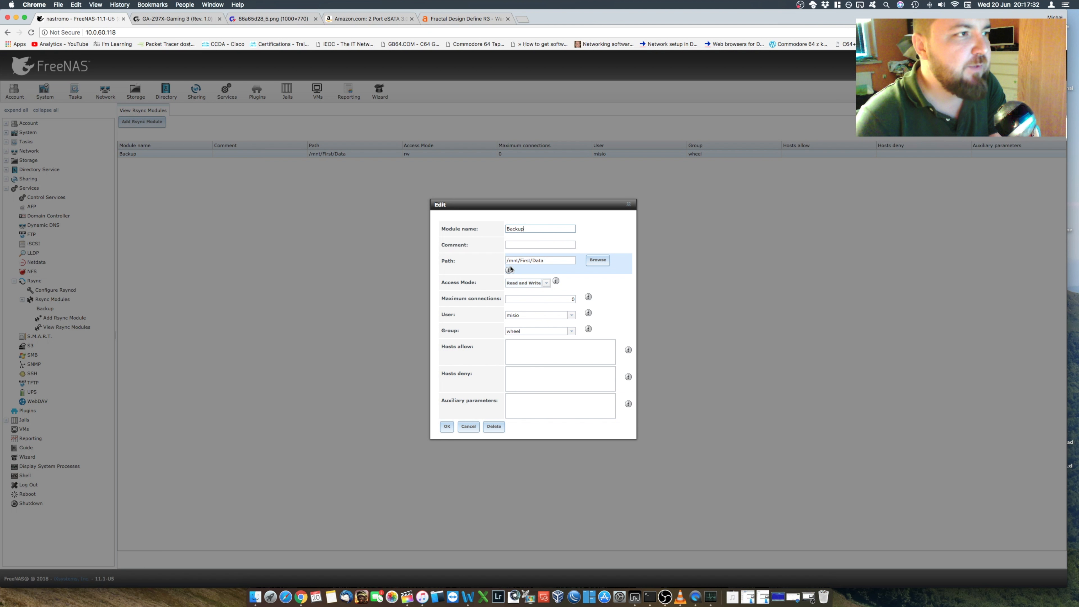
left_click(448, 427)
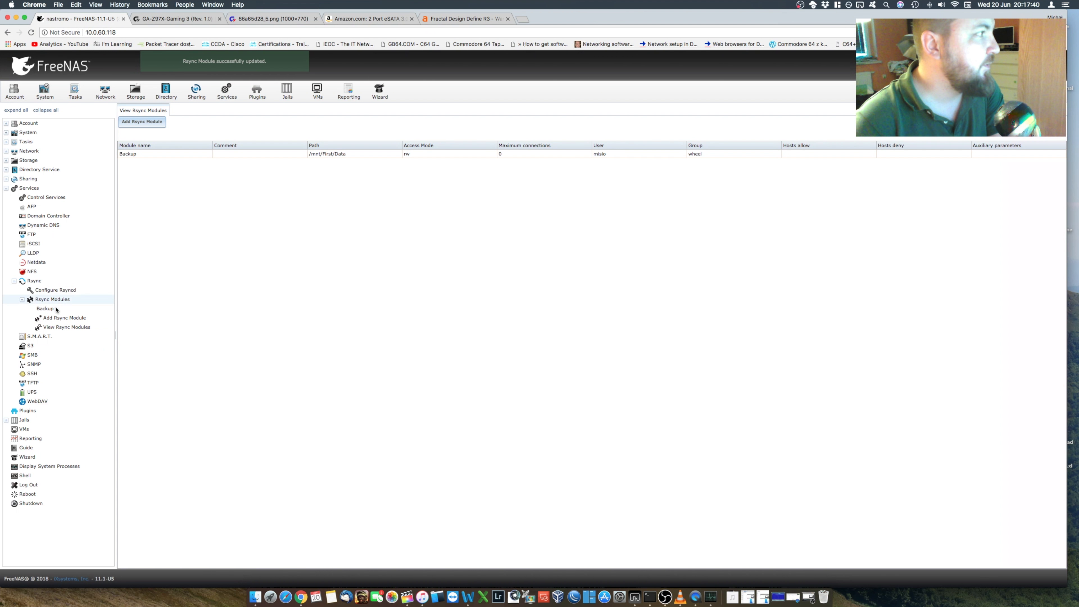
Step: Open the existing Rsync task, review its path, remote host, Rsync mode, module name, direction and schedule, and save it
left_click(85, 96)
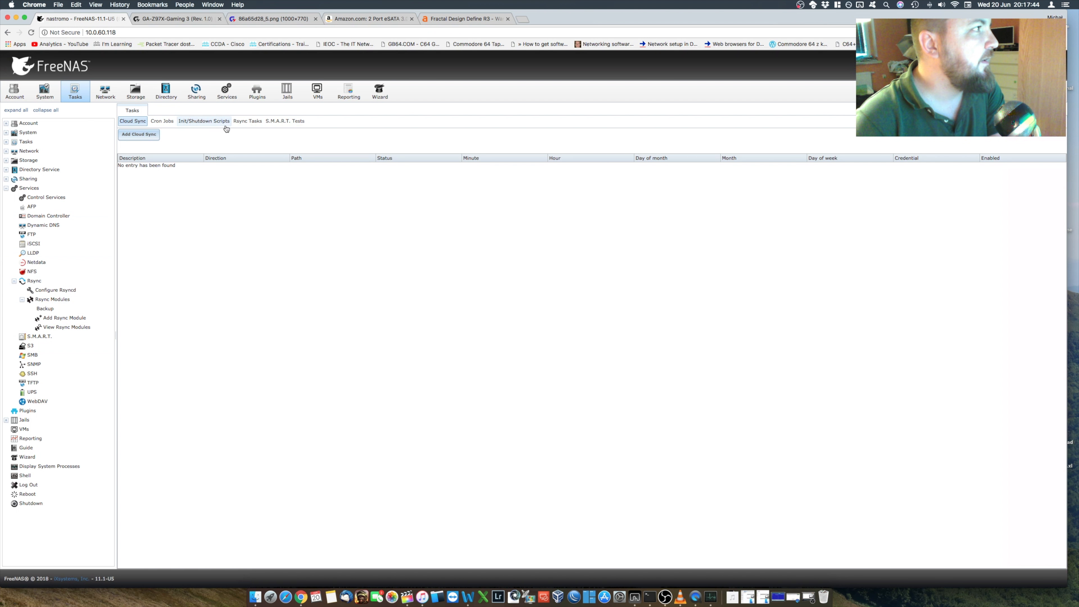
left_click(251, 122)
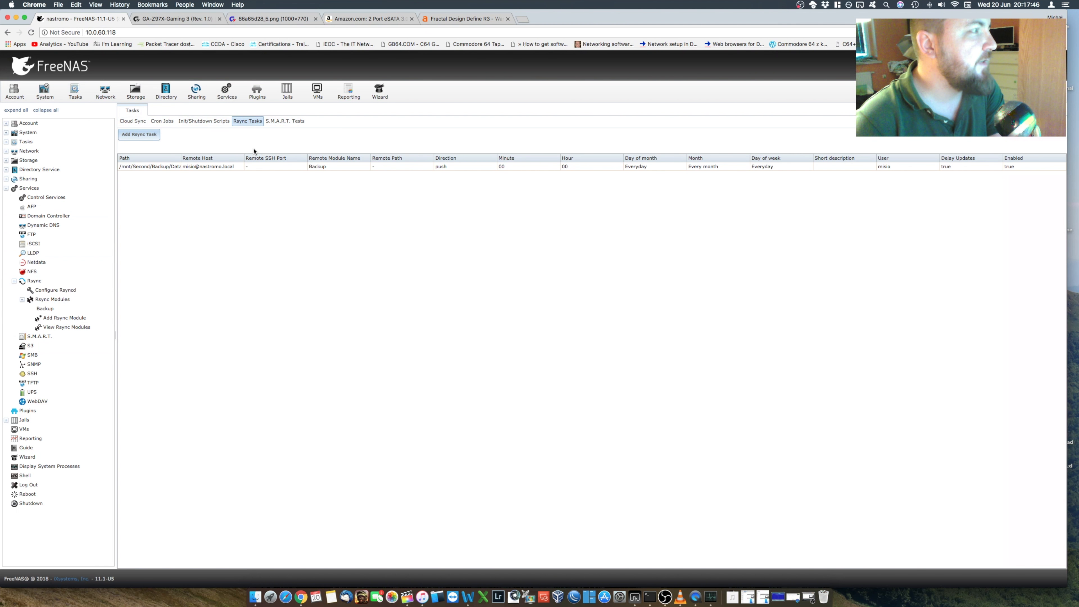
double_click(223, 170)
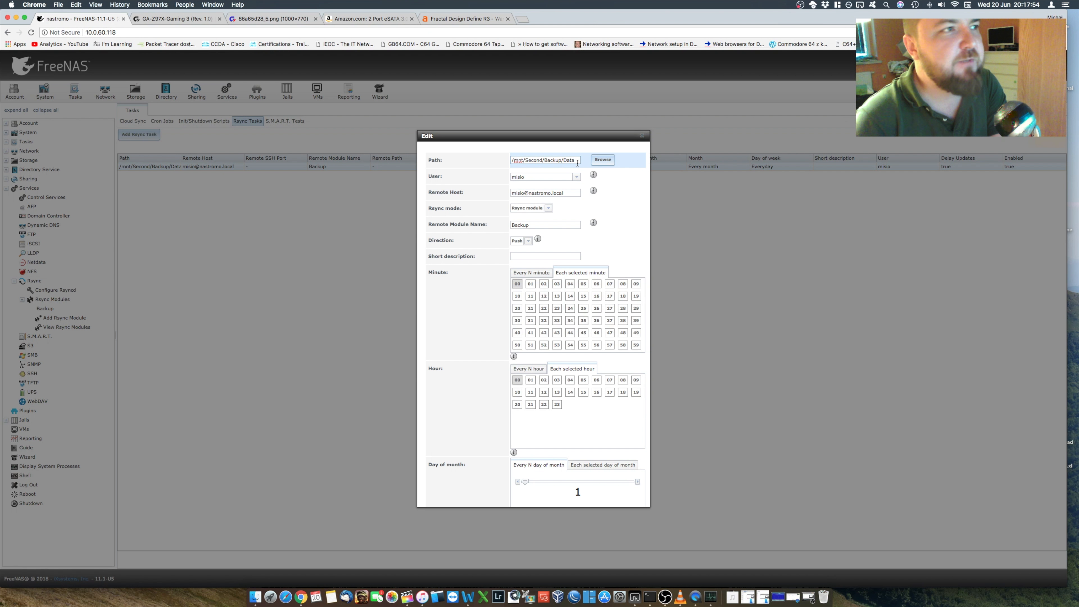
left_click(608, 161)
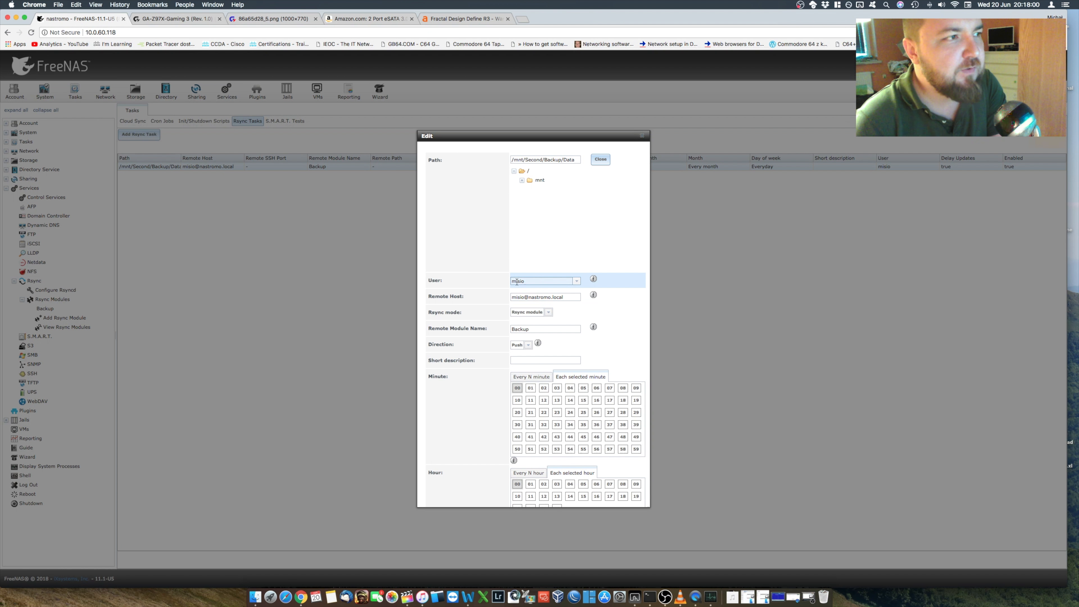
left_click(533, 296)
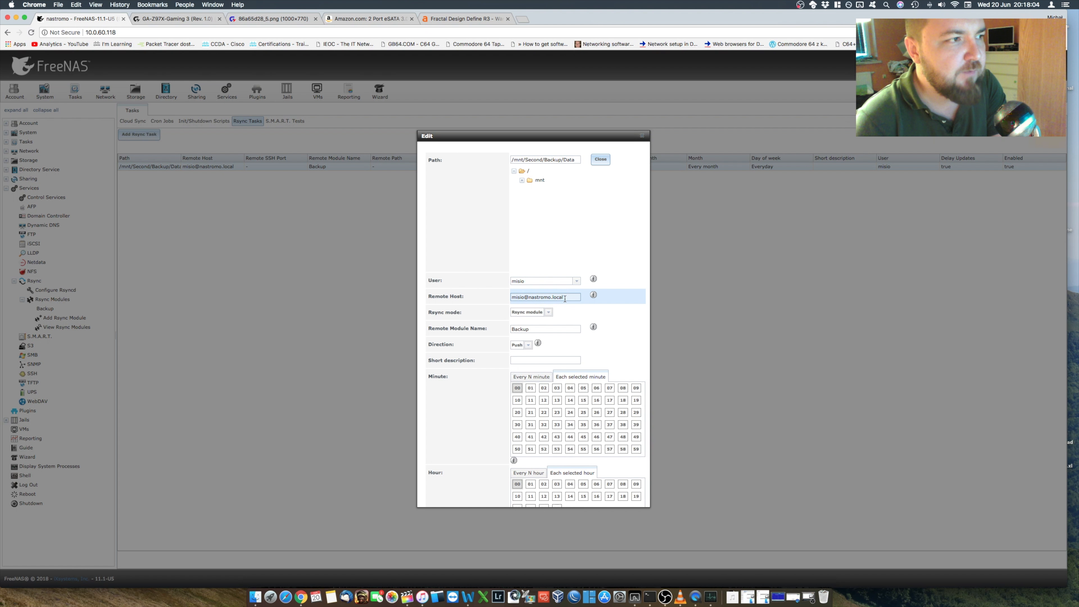
scroll(565, 298, "down", 1)
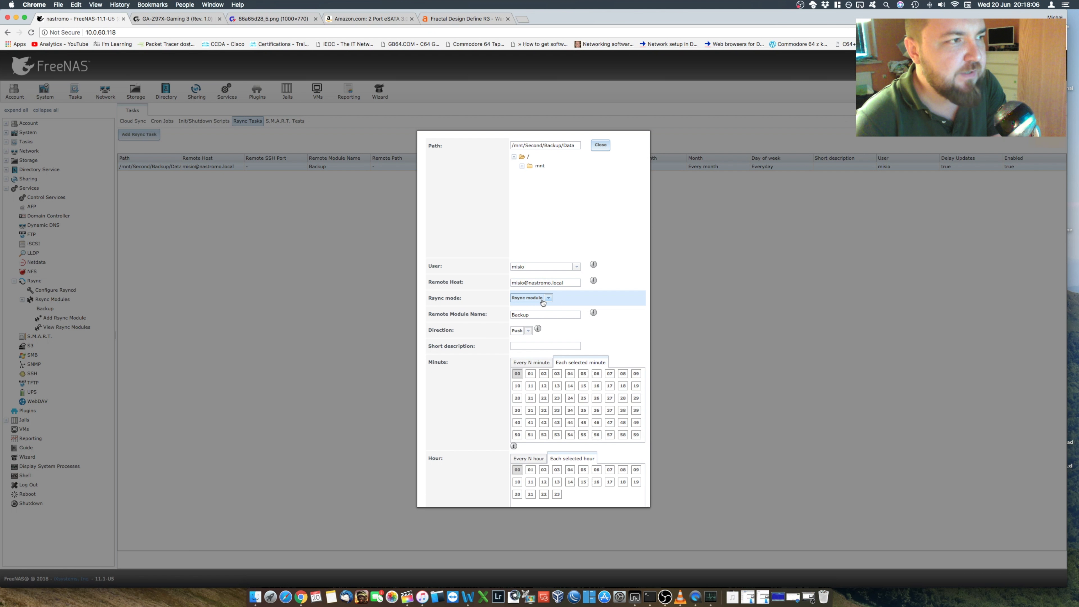
left_click(516, 318)
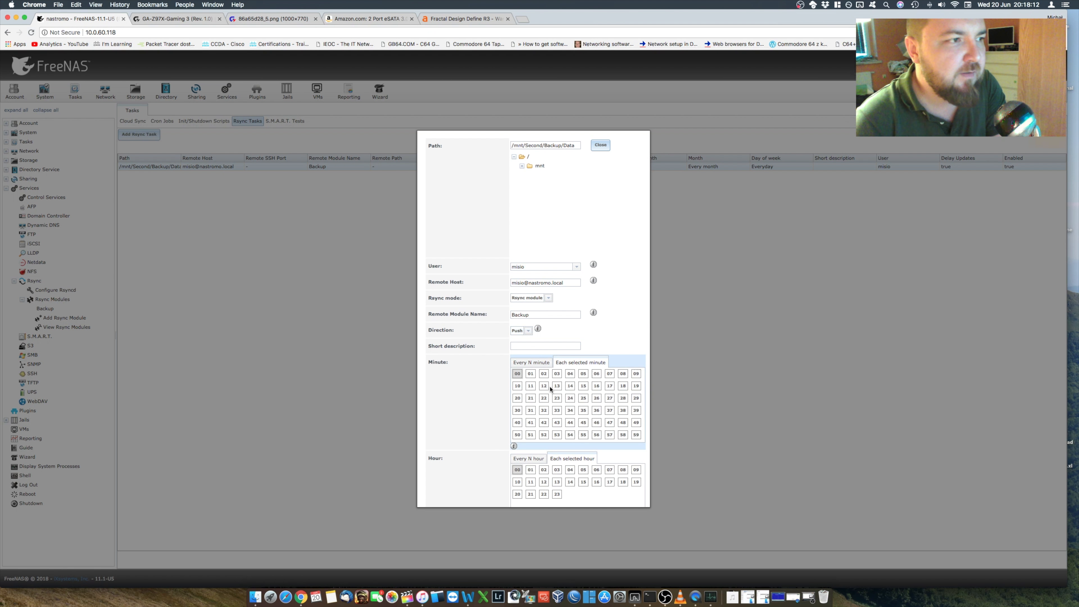
scroll(552, 382, "down", 5)
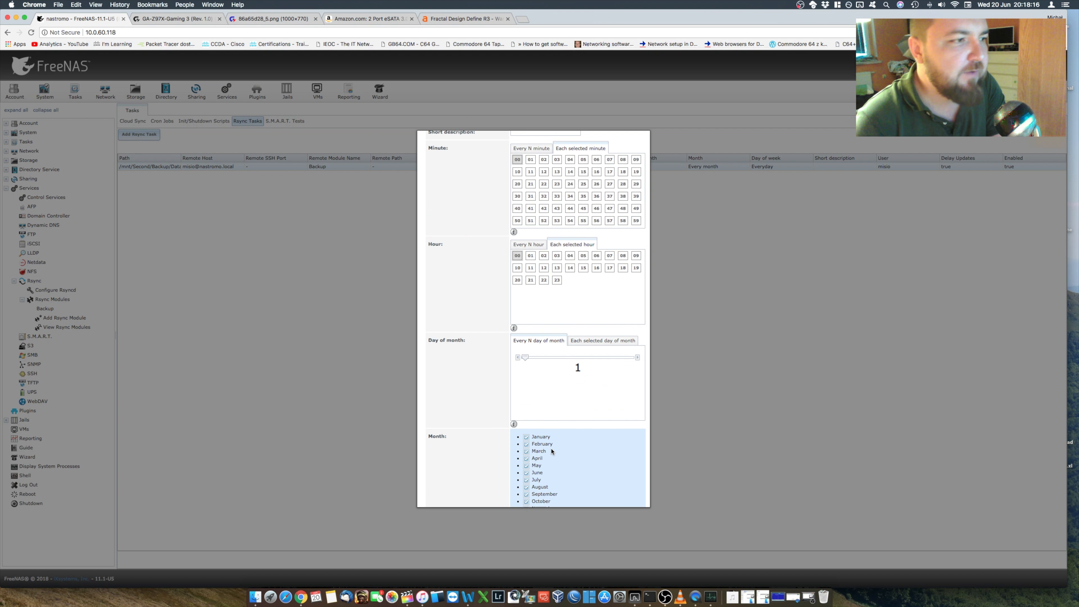
scroll(559, 444, "down", 3)
scroll(563, 439, "down", 4)
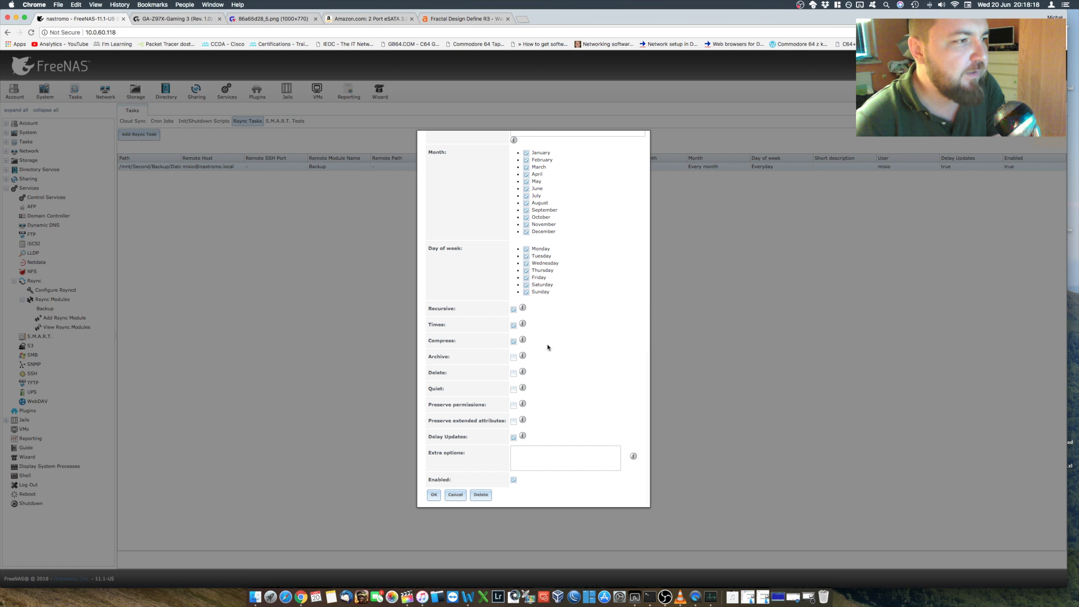
left_click(433, 495)
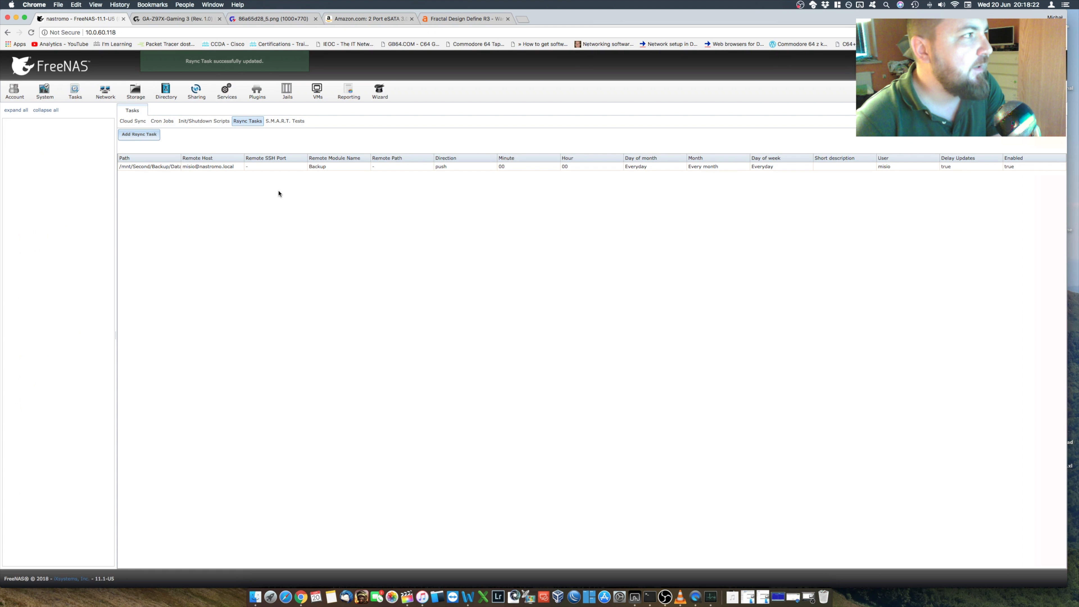
Step: Run the Rsync task for /mnt/Second/Backup/Data immediately and confirm the run
left_click(244, 167)
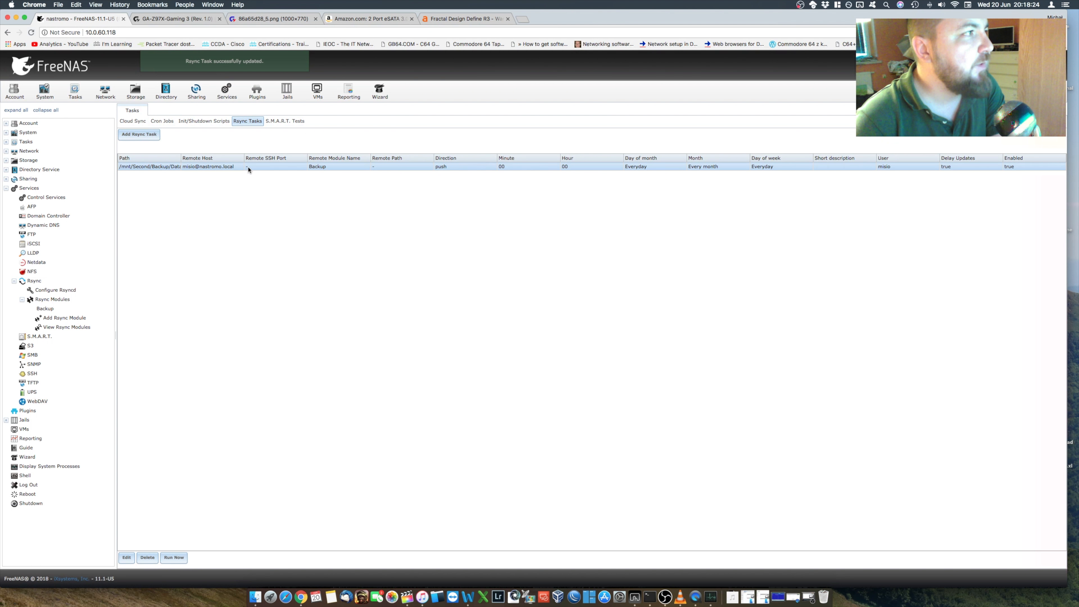
left_click(514, 172)
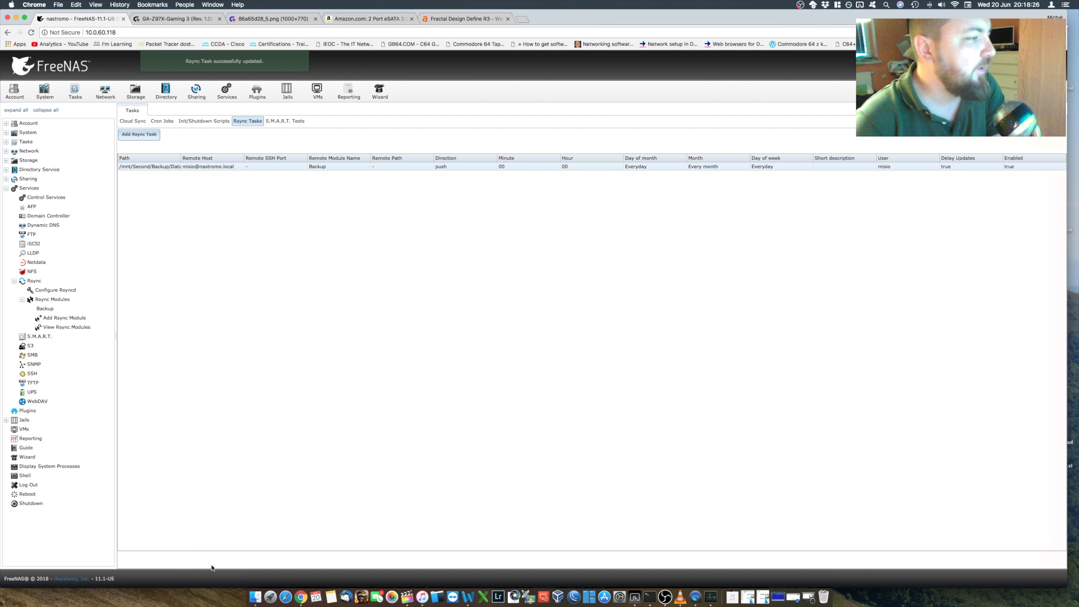
left_click(226, 168)
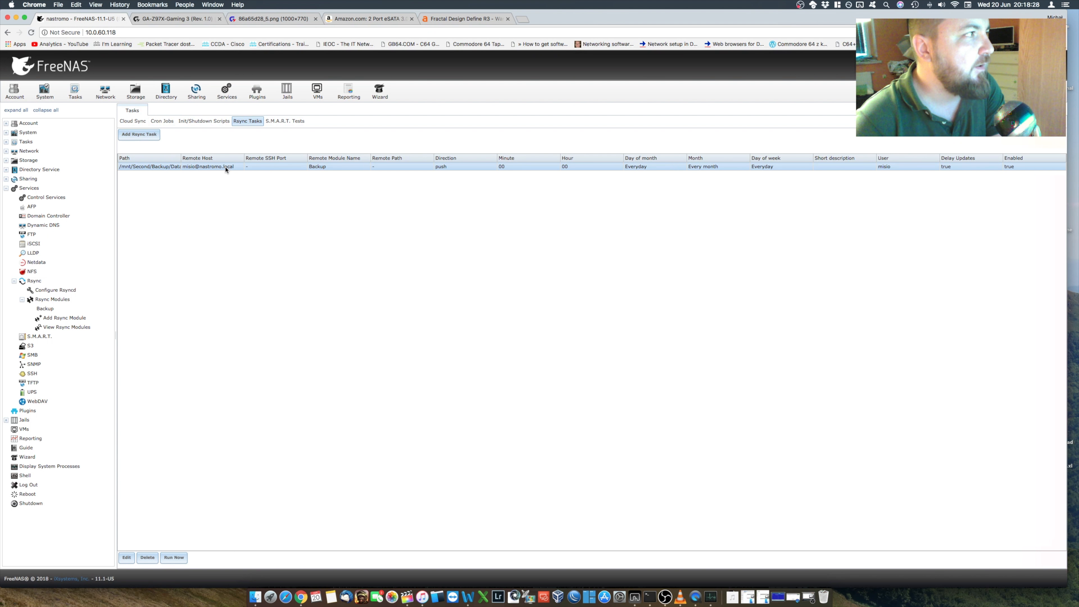
left_click(61, 311)
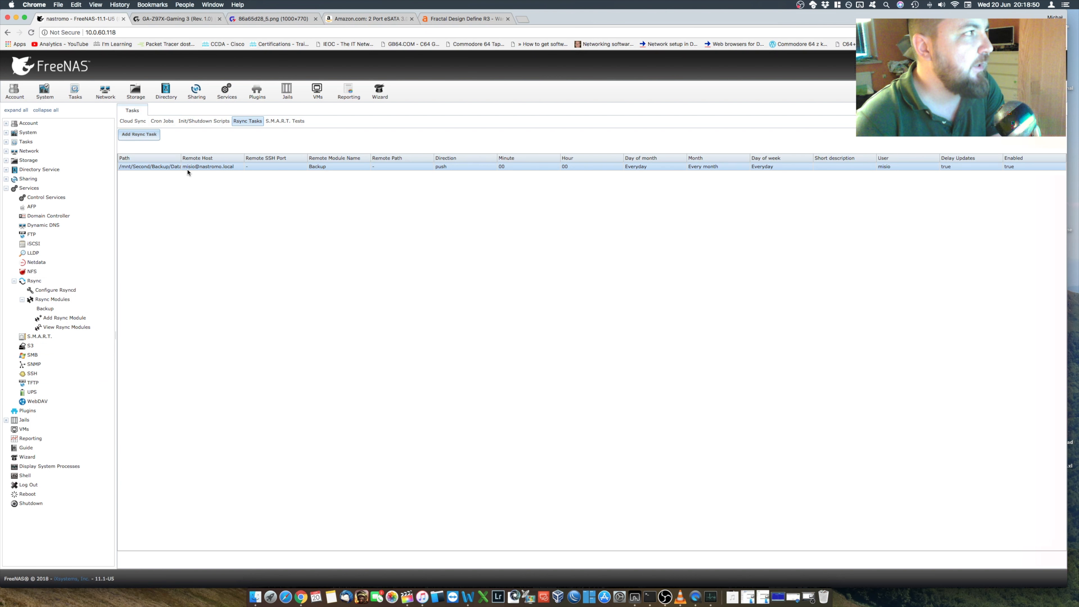
left_click(201, 169)
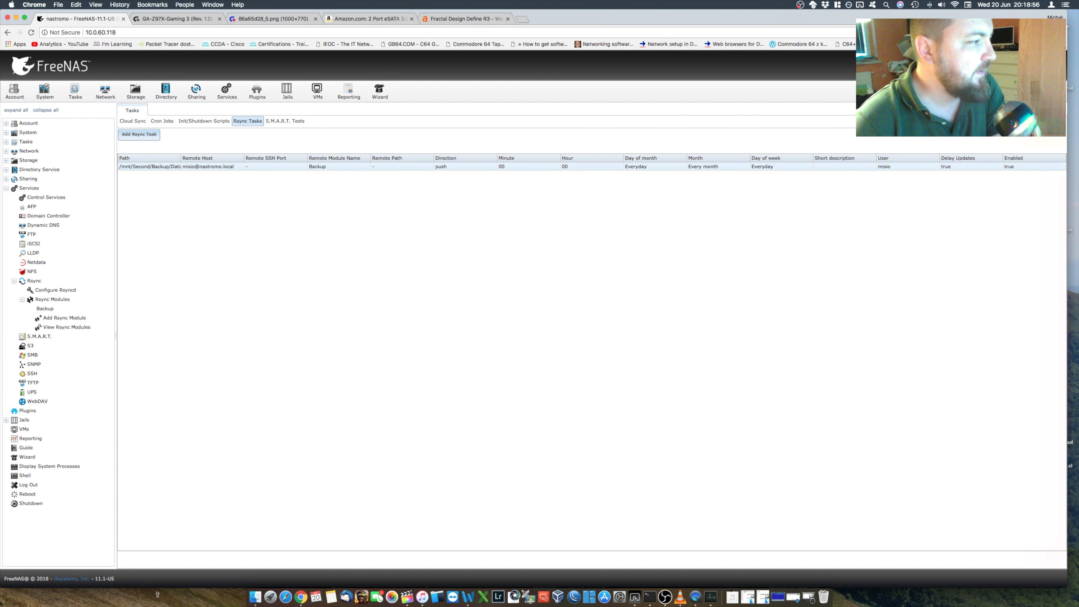
left_click(219, 168)
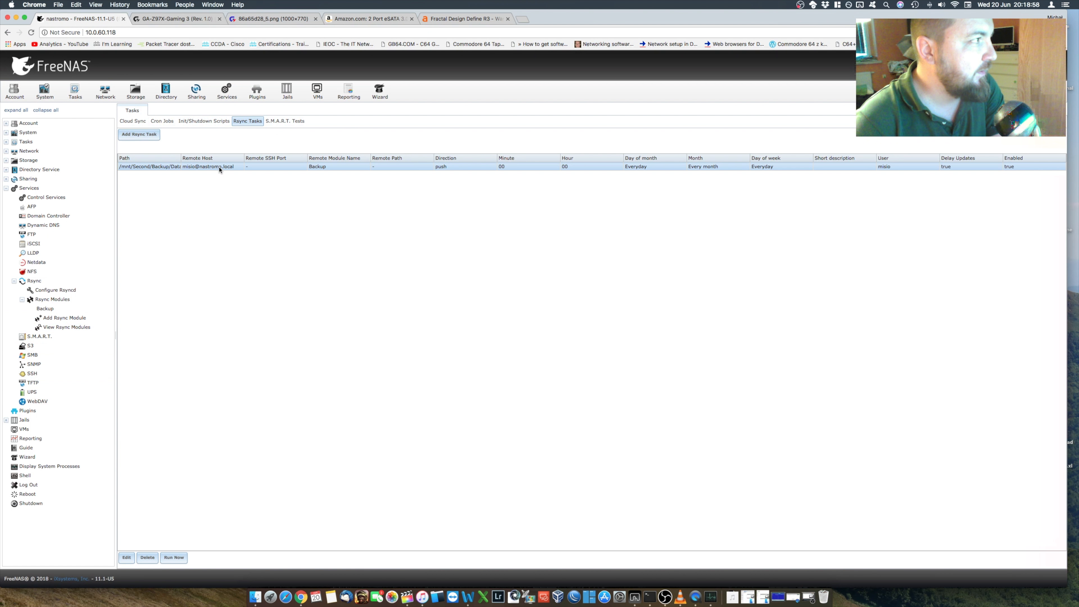
left_click(175, 559)
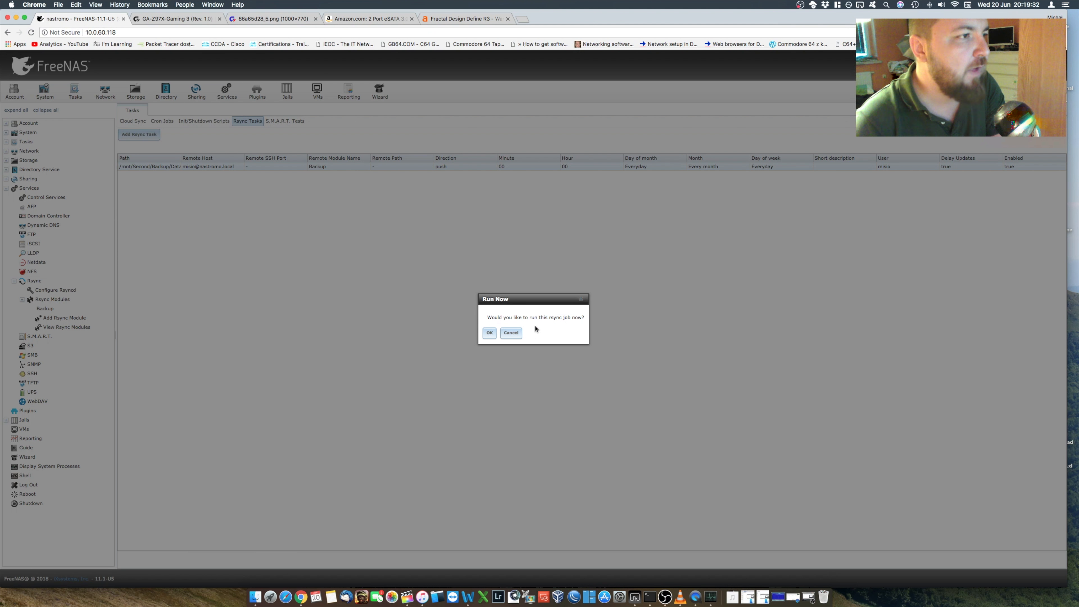
left_click(495, 334)
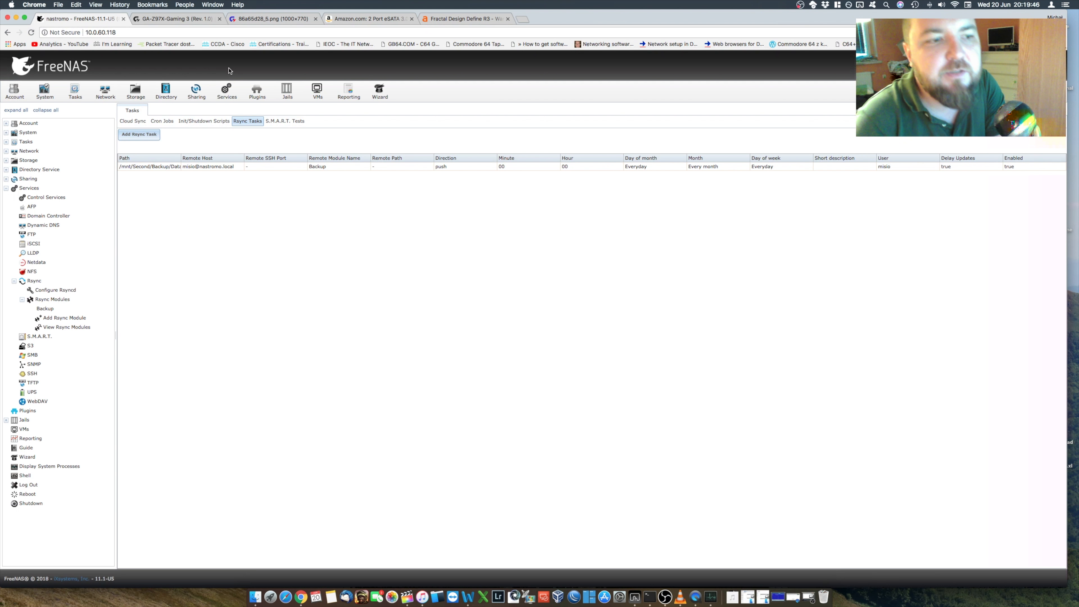
Step: Switch to the Terminal session running Midnight Commander and browse to the backup source folder /mnt/Second/Backup/Data
left_click(778, 597)
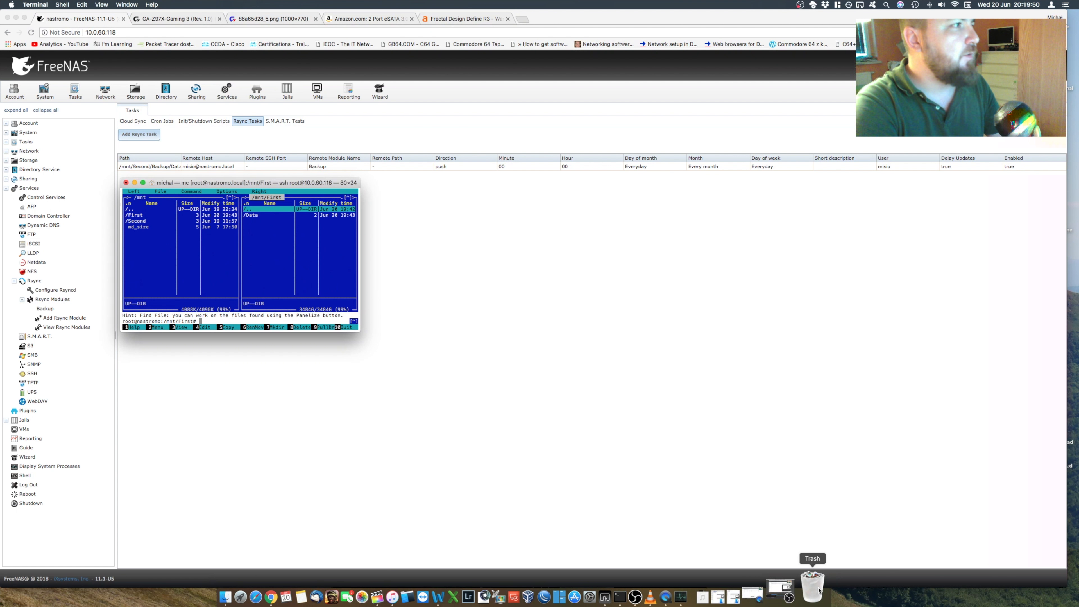
key("Up")
key("Return")
key("Down")
key("Return")
key("Return")
key("Up")
key("Return")
key("Down")
key("Return")
key("Return")
key("Up")
key("Return")
key("Down")
key("Return")
key("Down")
key("Return")
key("Down")
key("Return")
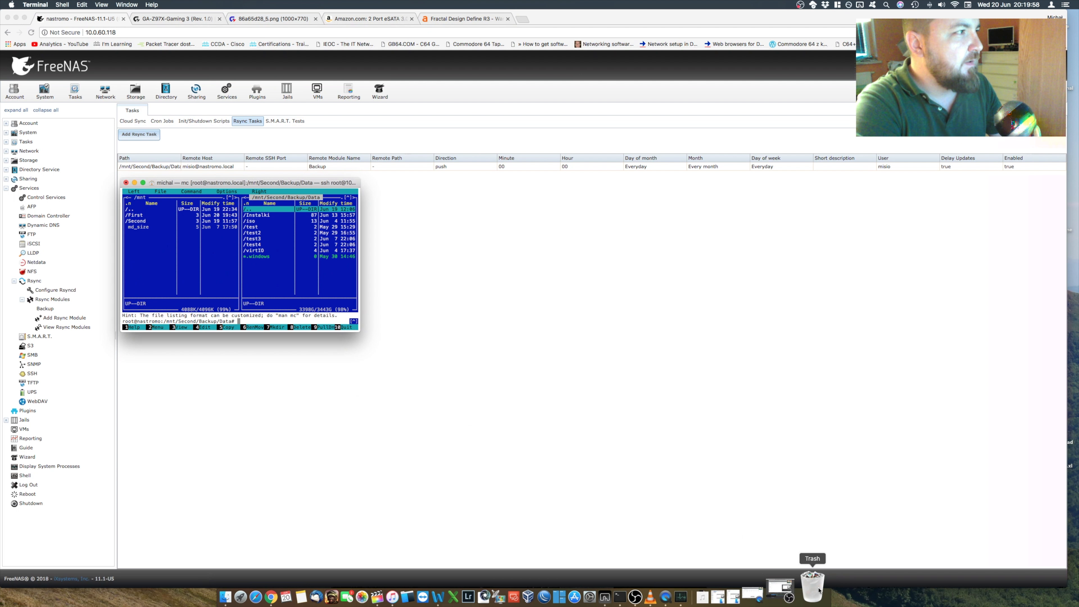
Step: Go back up from the backup folder to /mnt and open the First volume's folder
key("Return")
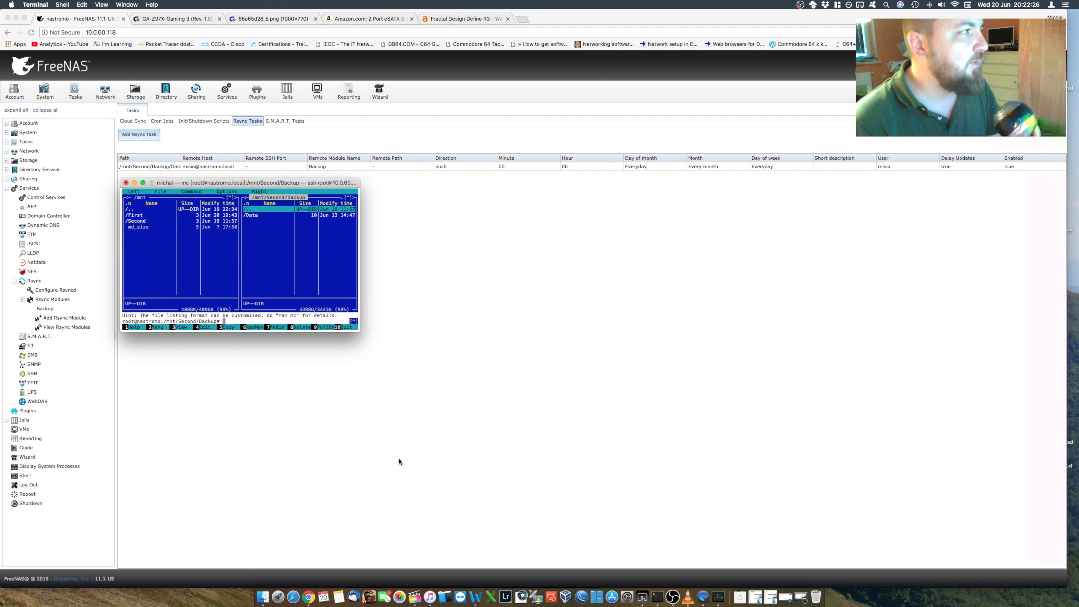
key("Return")
key("Up")
key("Return")
key("Up")
key("Up")
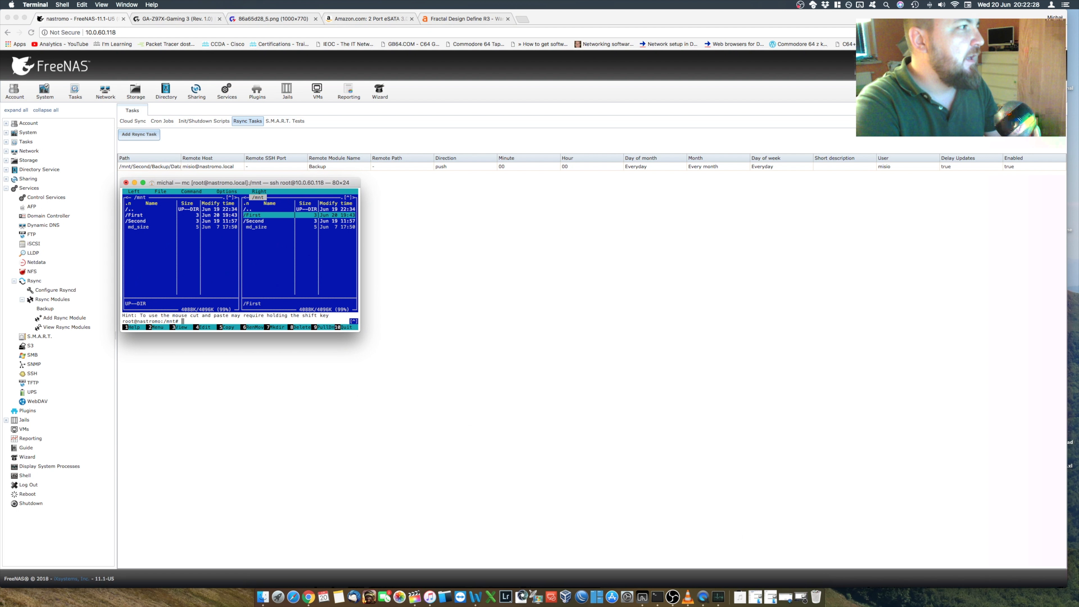
key("Return")
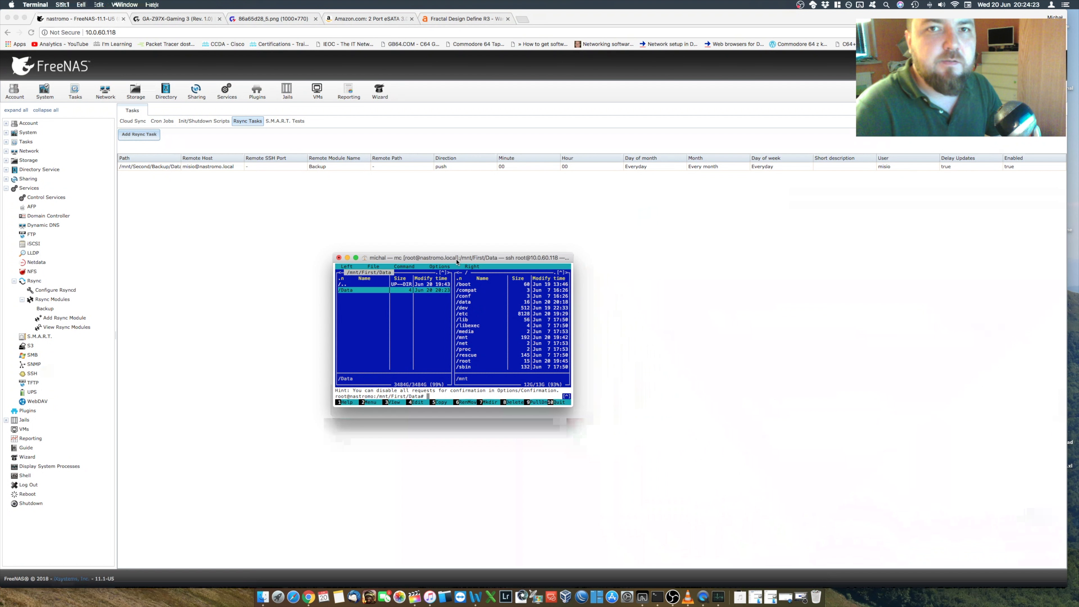
Step: Browse the First volume down to /mnt/First/Data/Data/Instalki to check the copied files
key("Up")
key("Return")
key("Up")
key("Return")
key("Return")
key("Down")
key("Return")
key("Down")
key("Return")
key("Down")
Step: Return to /mnt/First/Data/Data, look over its entries, and reopen the Instalki folder to recheck the copy
key("Down")
key("Return")
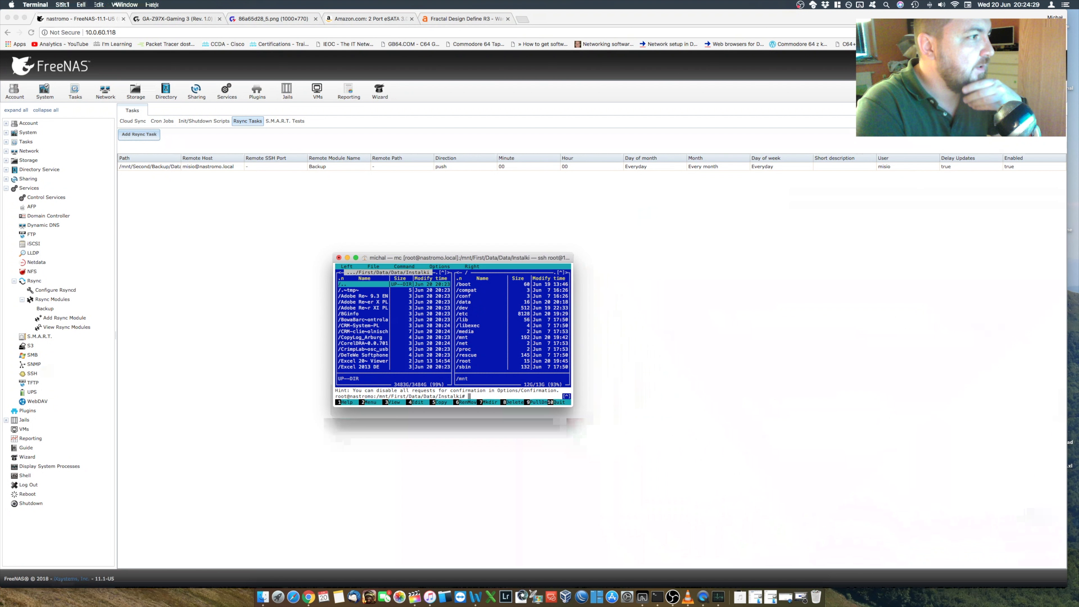
key("Return")
key("Up")
key("Up")
key("Down")
key("Down")
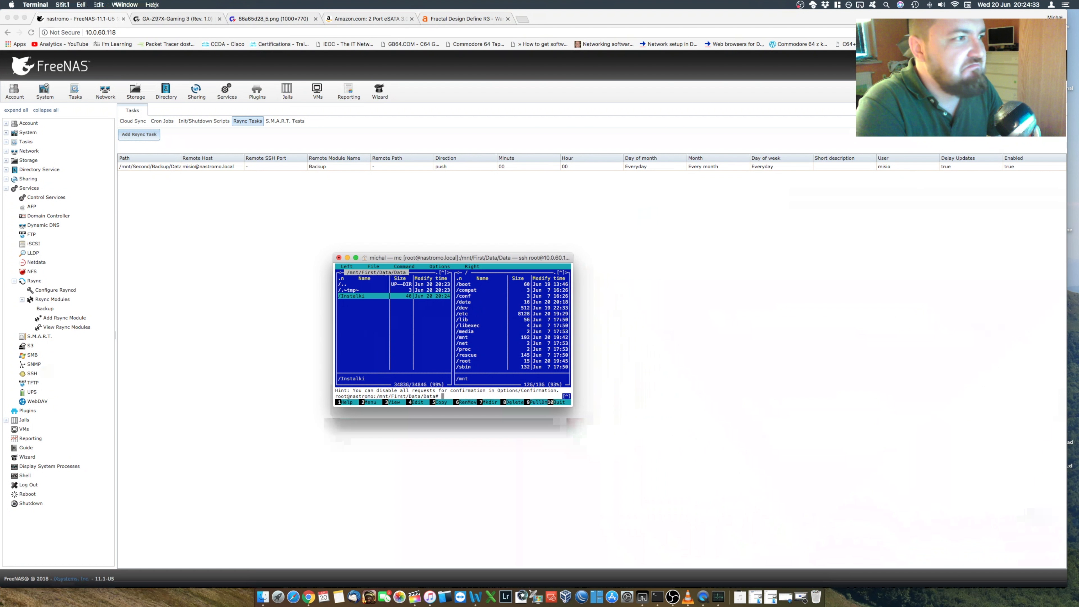
key("Up")
key("Up")
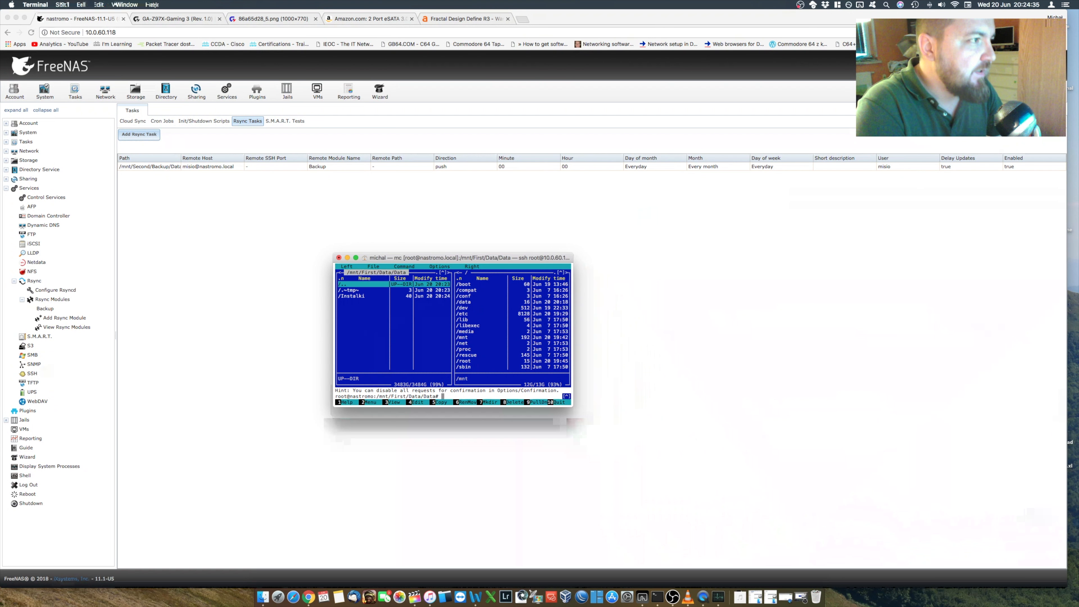
key("Down")
key("Down")
key("Return")
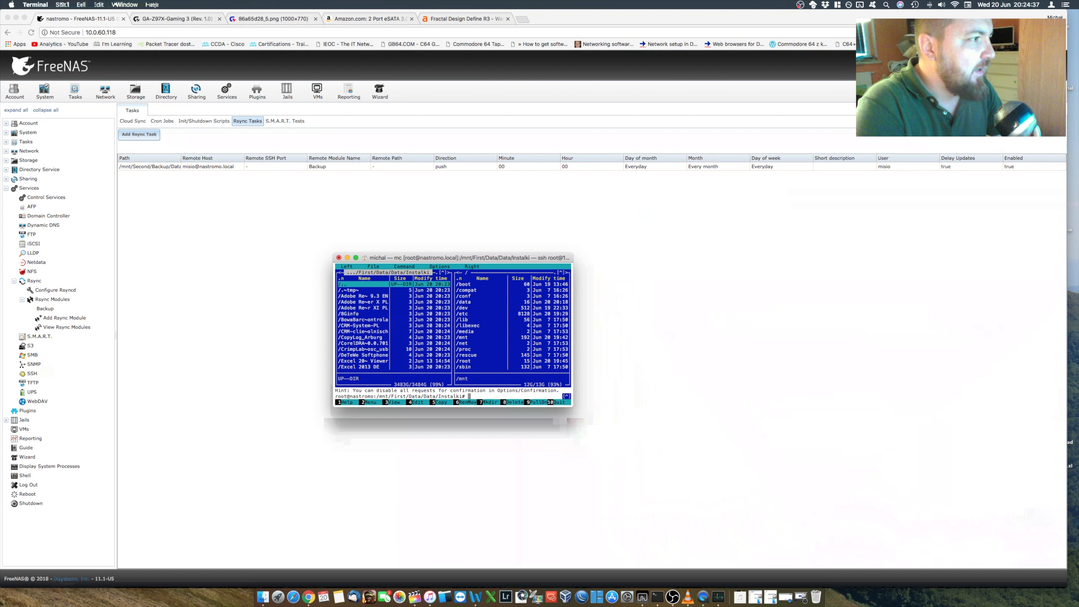
Step: Go back up the folder tree from Instalki to /mnt/First
key("Return")
key("Up")
key("Return")
key("Up")
key("Return")
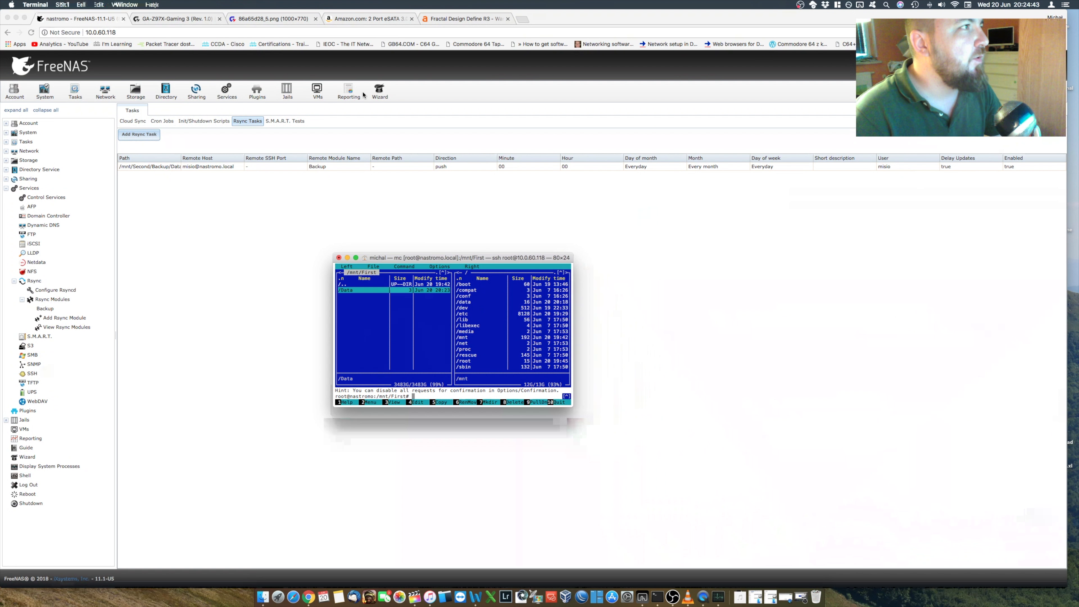
Step: Switch back to FreeNAS in Chrome and view the CPU and memory reporting graphs
left_click(350, 93)
left_click(349, 94)
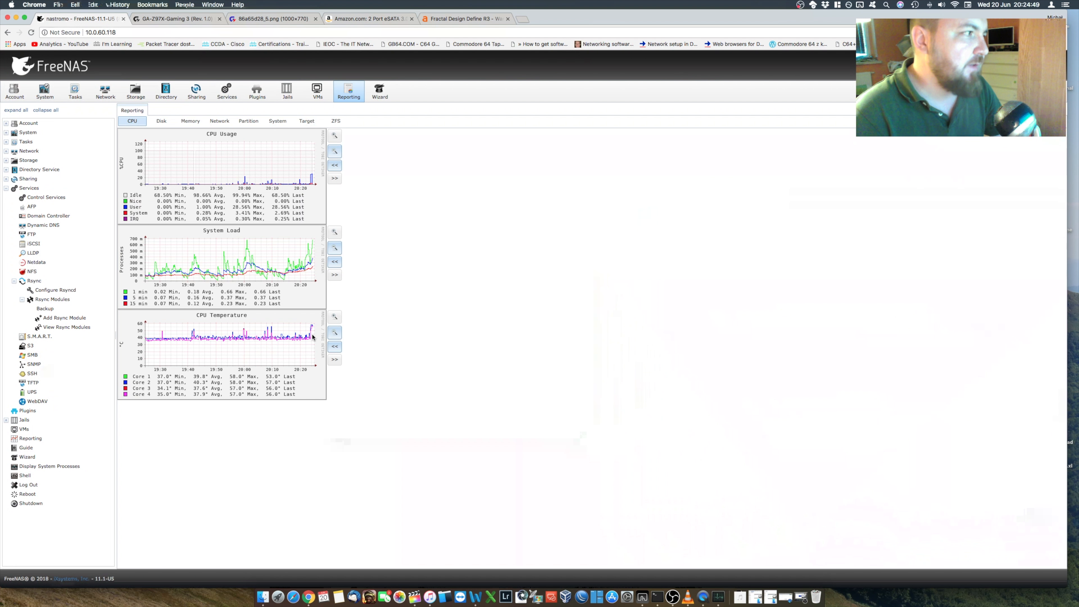
left_click(191, 123)
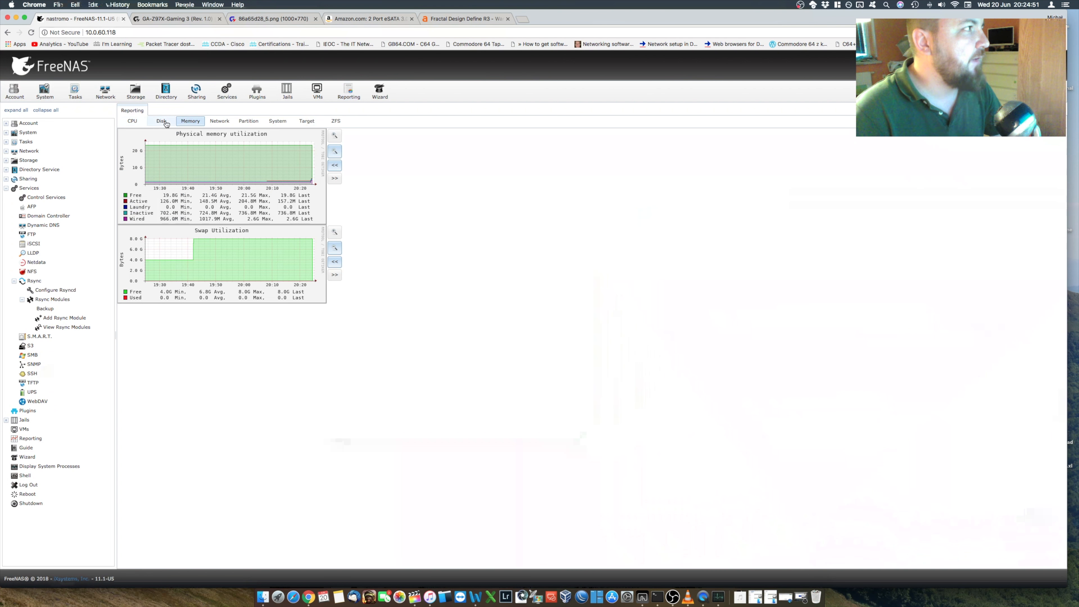
Step: Examine the disk reporting graphs for I/O, busy percentage, latency, detailed operations and pending I/O requests on every drive
left_click(155, 122)
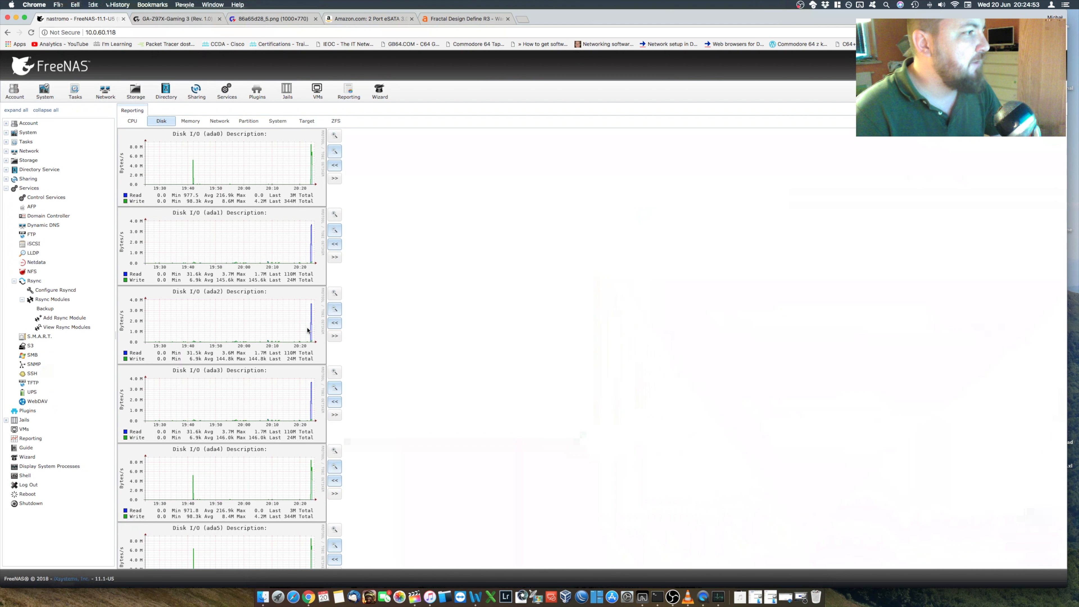
scroll(301, 322, "down", 10)
scroll(300, 322, "down", 12)
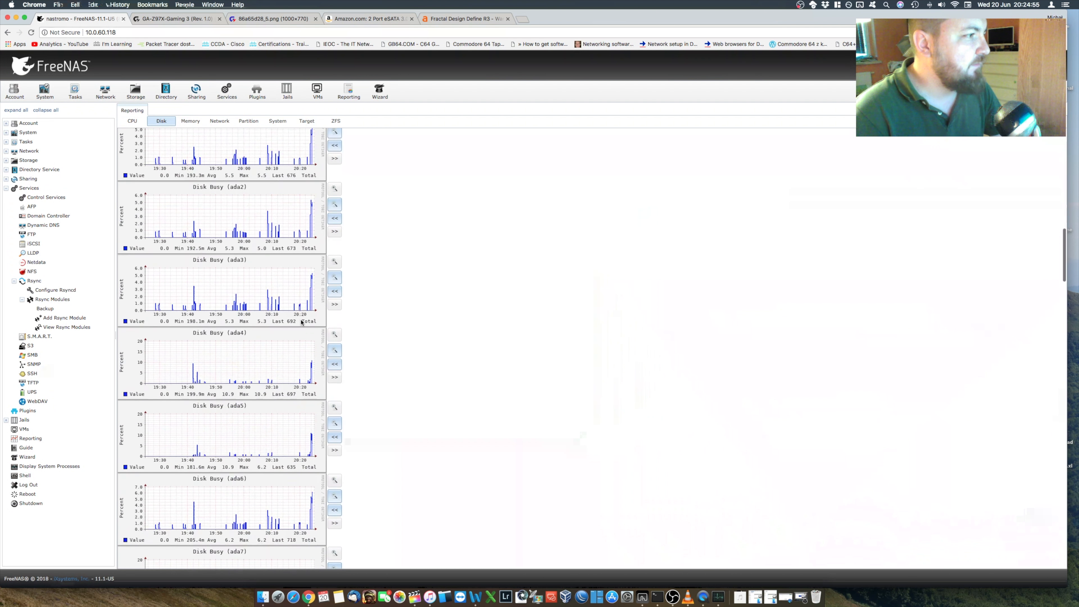
scroll(301, 286, "down", 18)
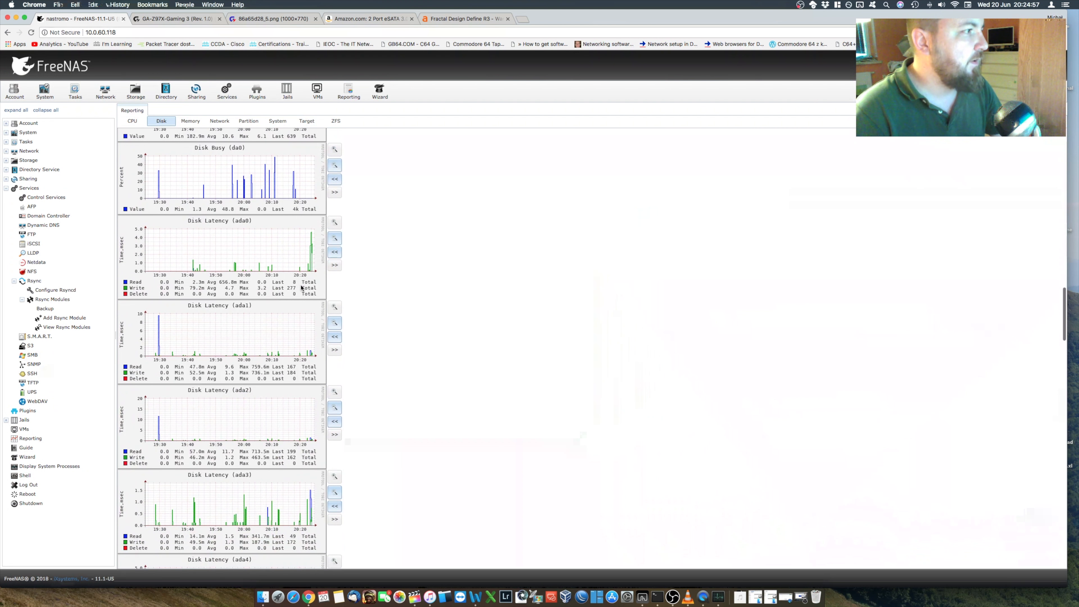
scroll(301, 287, "down", 20)
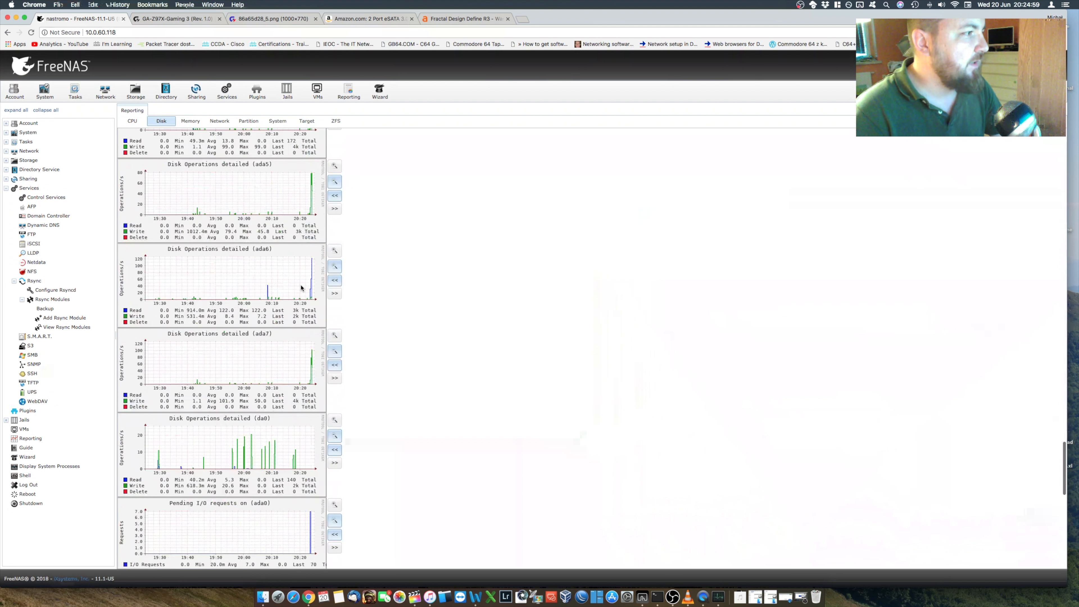
scroll(275, 304, "down", 12)
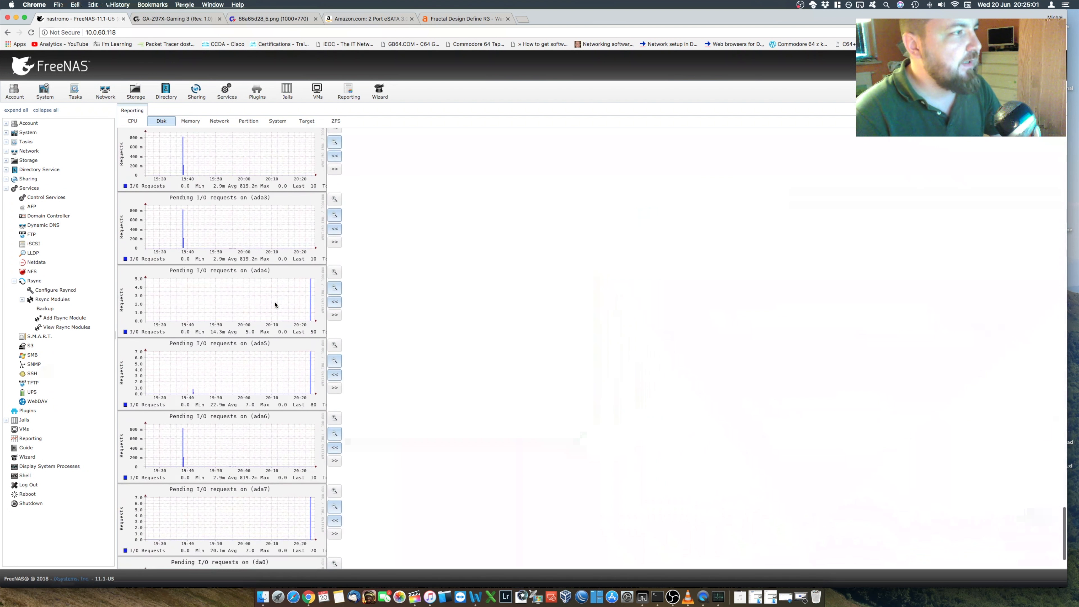
scroll(274, 304, "up", 17)
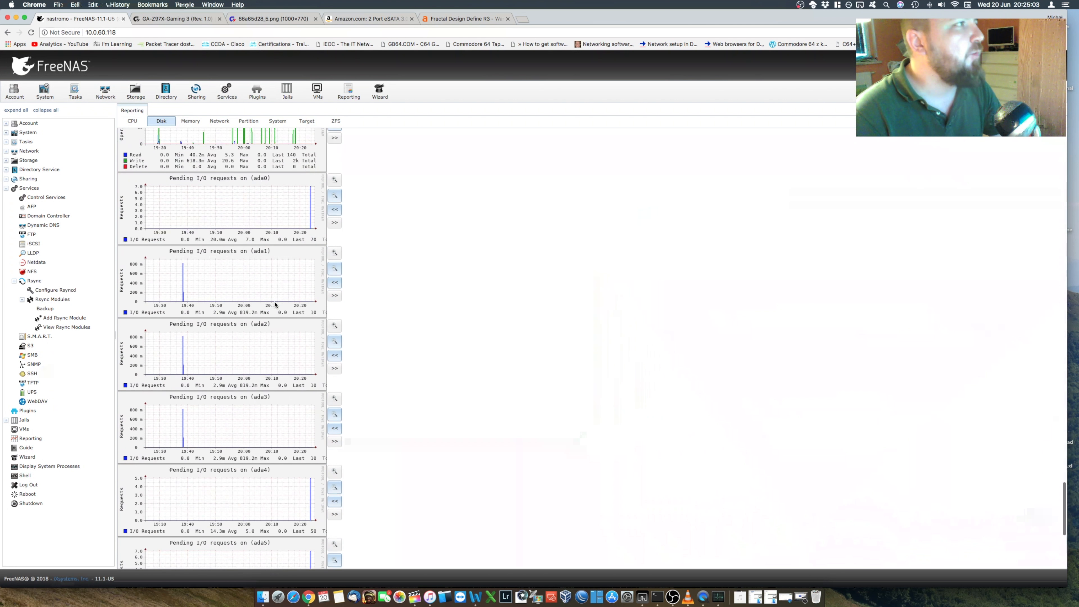
scroll(274, 304, "up", 20)
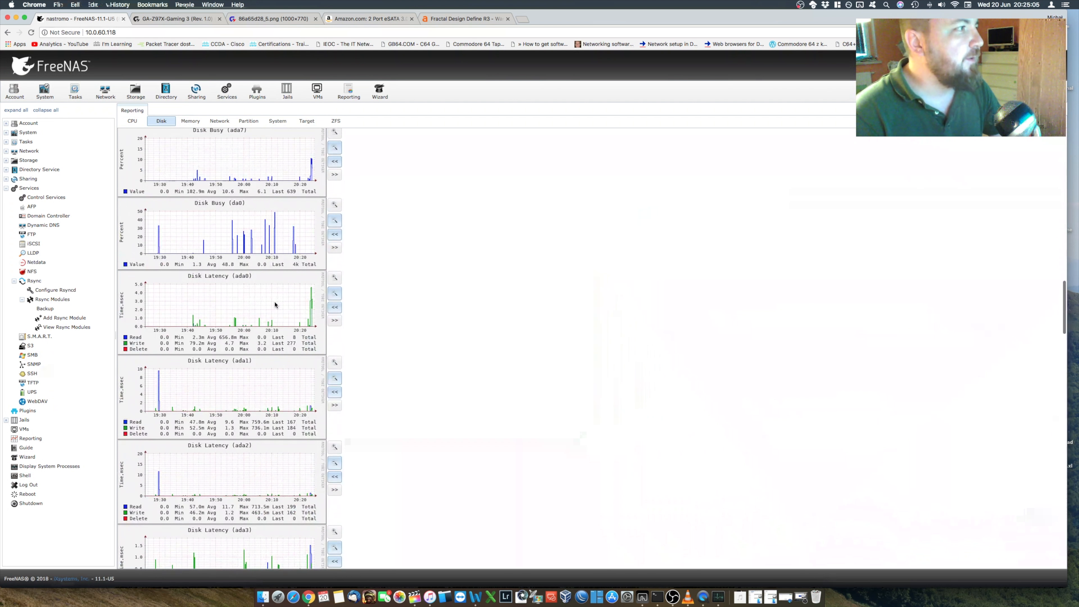
scroll(275, 304, "up", 3)
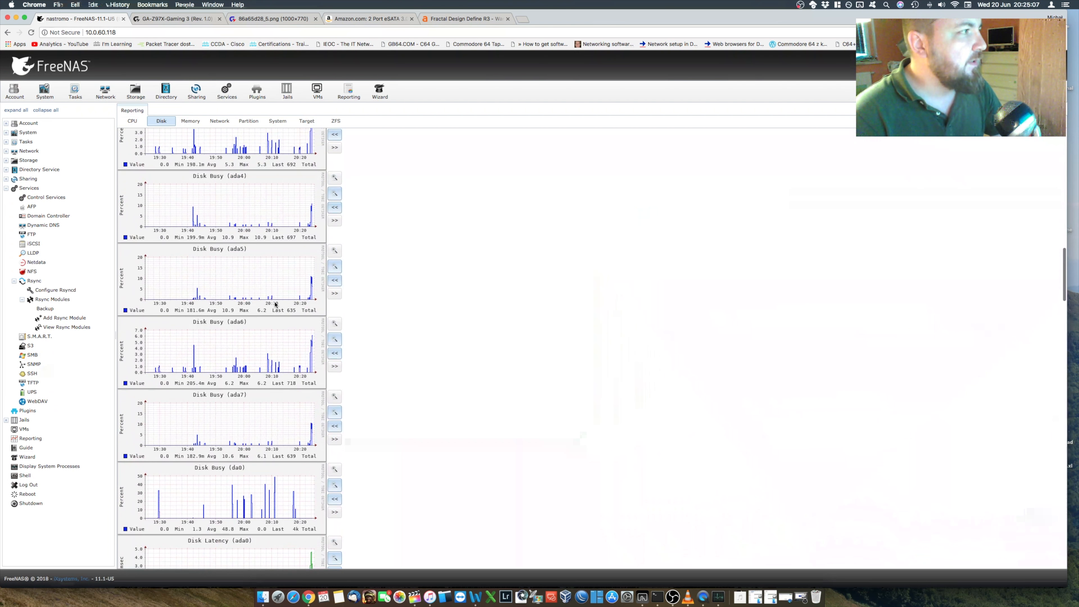
scroll(318, 352, "up", 8)
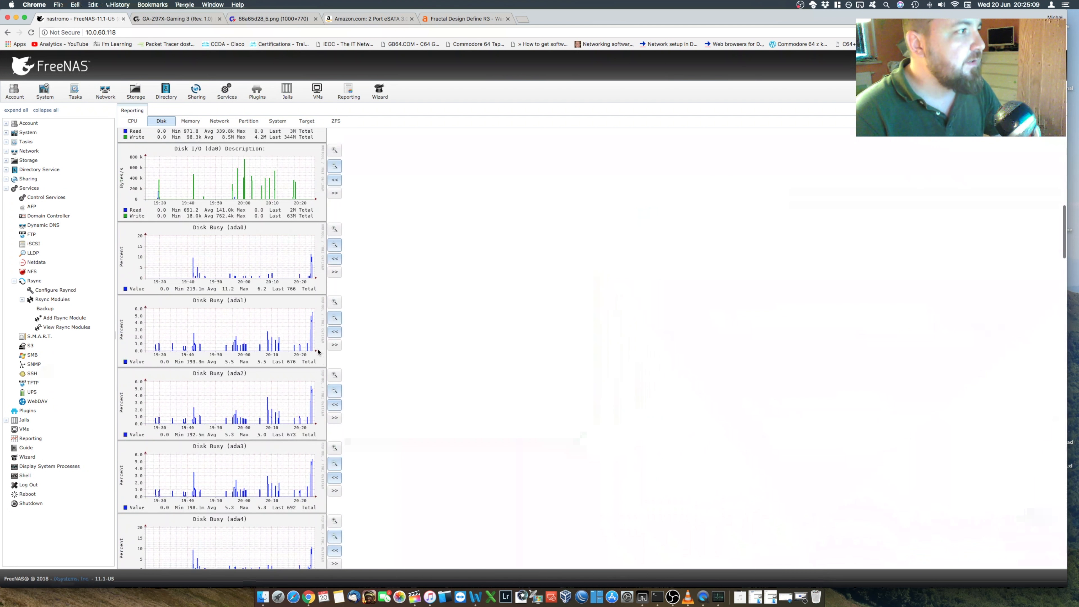
scroll(318, 351, "up", 10)
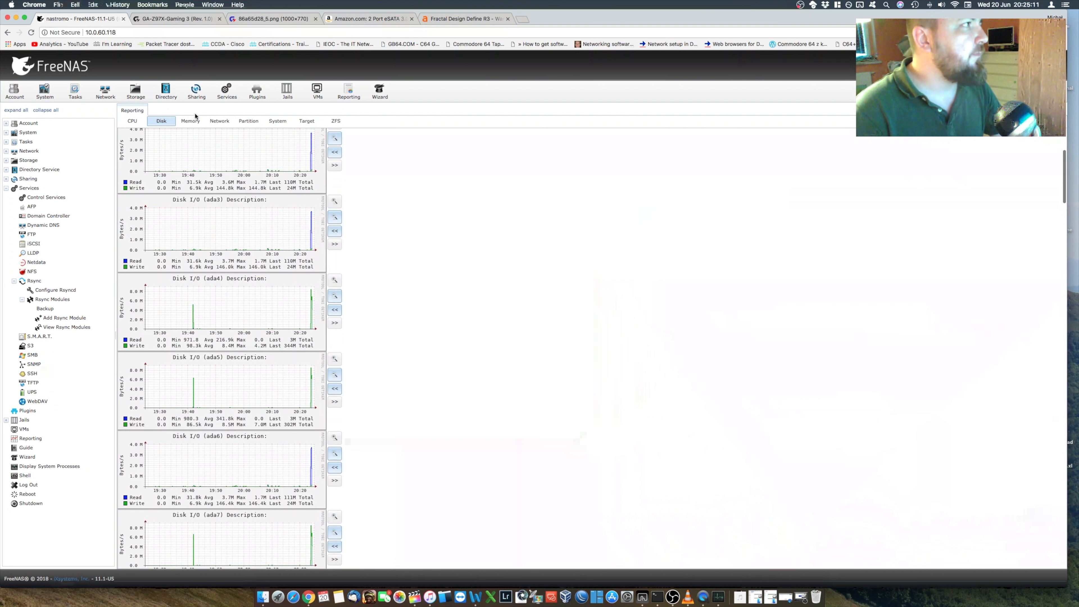
Step: Recheck the memory utilization graphs and examine the ZFS report's ARC size, hit ratio and request graphs
left_click(192, 122)
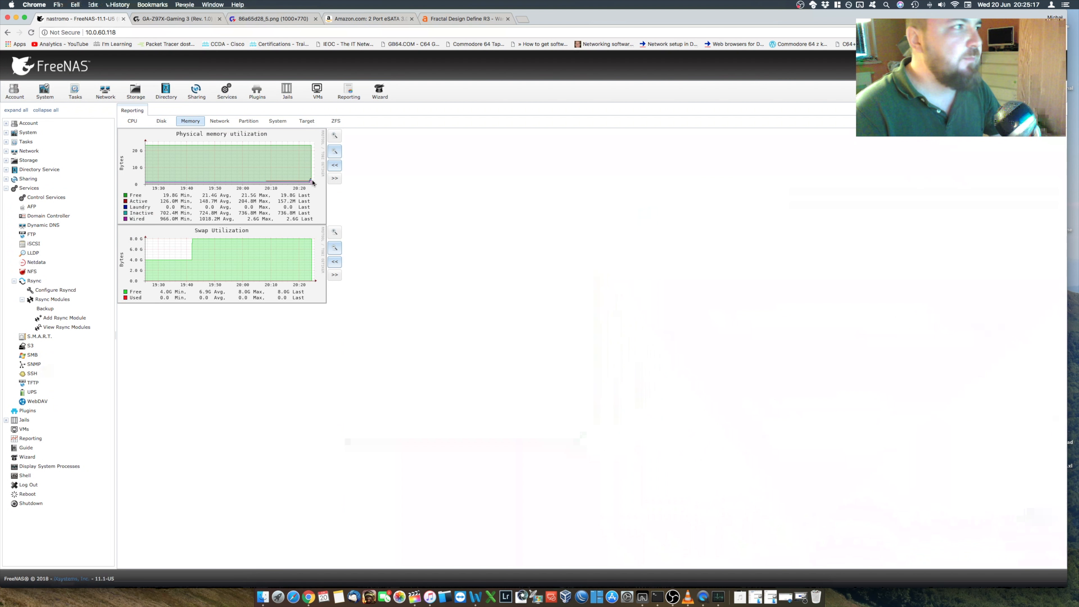
left_click(336, 121)
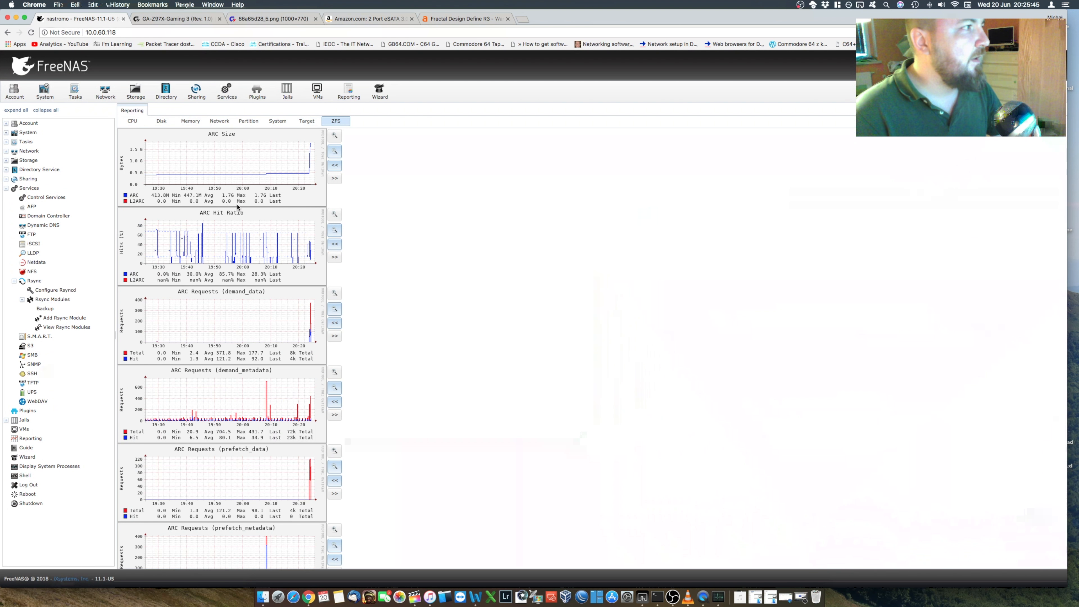
scroll(247, 207, "down", 2)
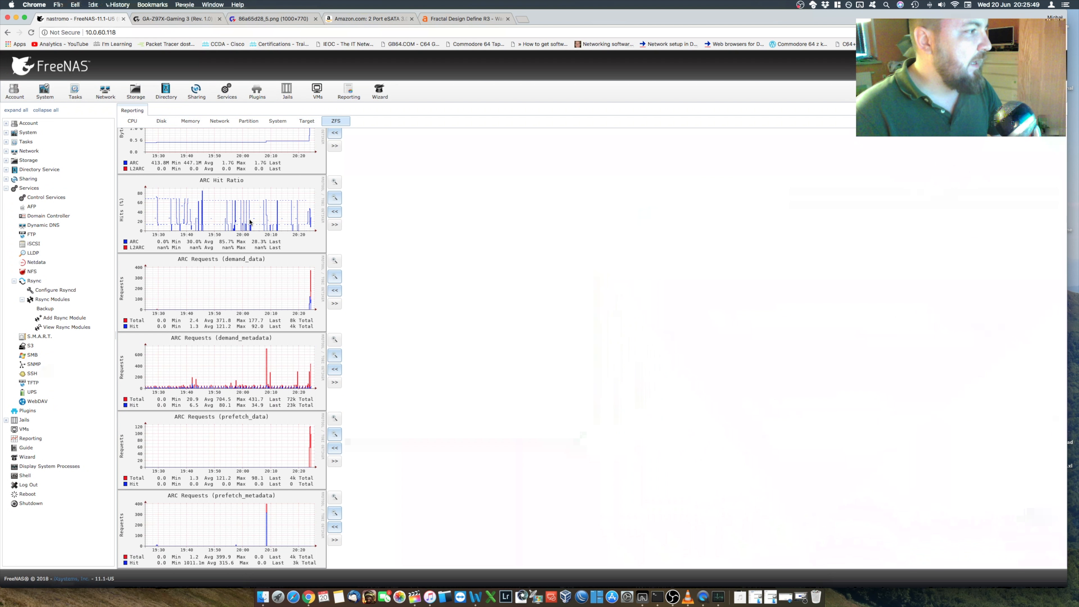
scroll(249, 220, "up", 2)
Step: Return to the CPU report to review the usage, system load and temperature graphs
left_click(159, 124)
left_click(139, 122)
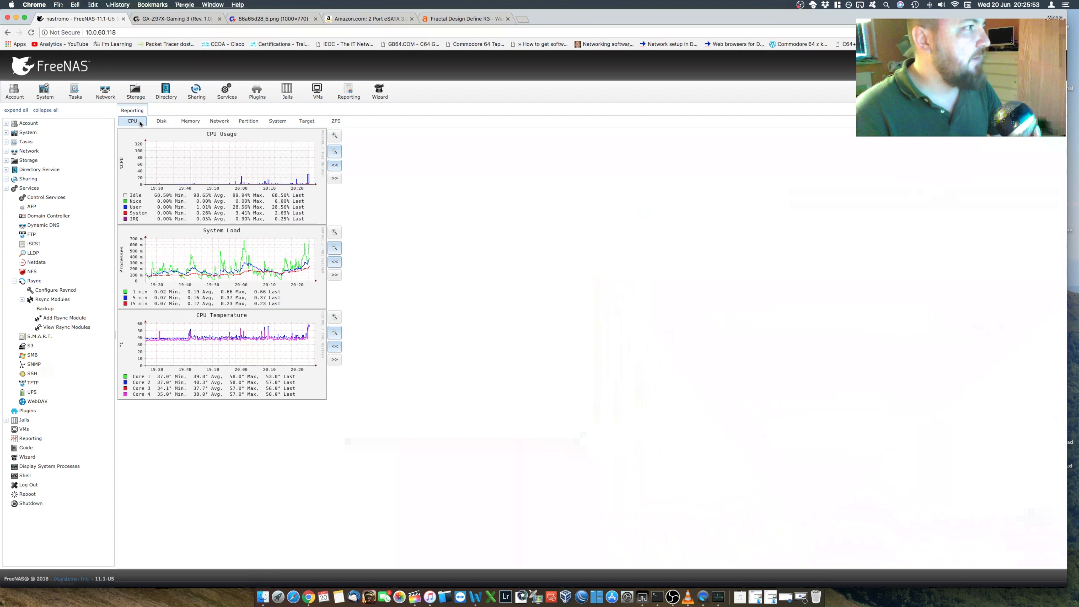